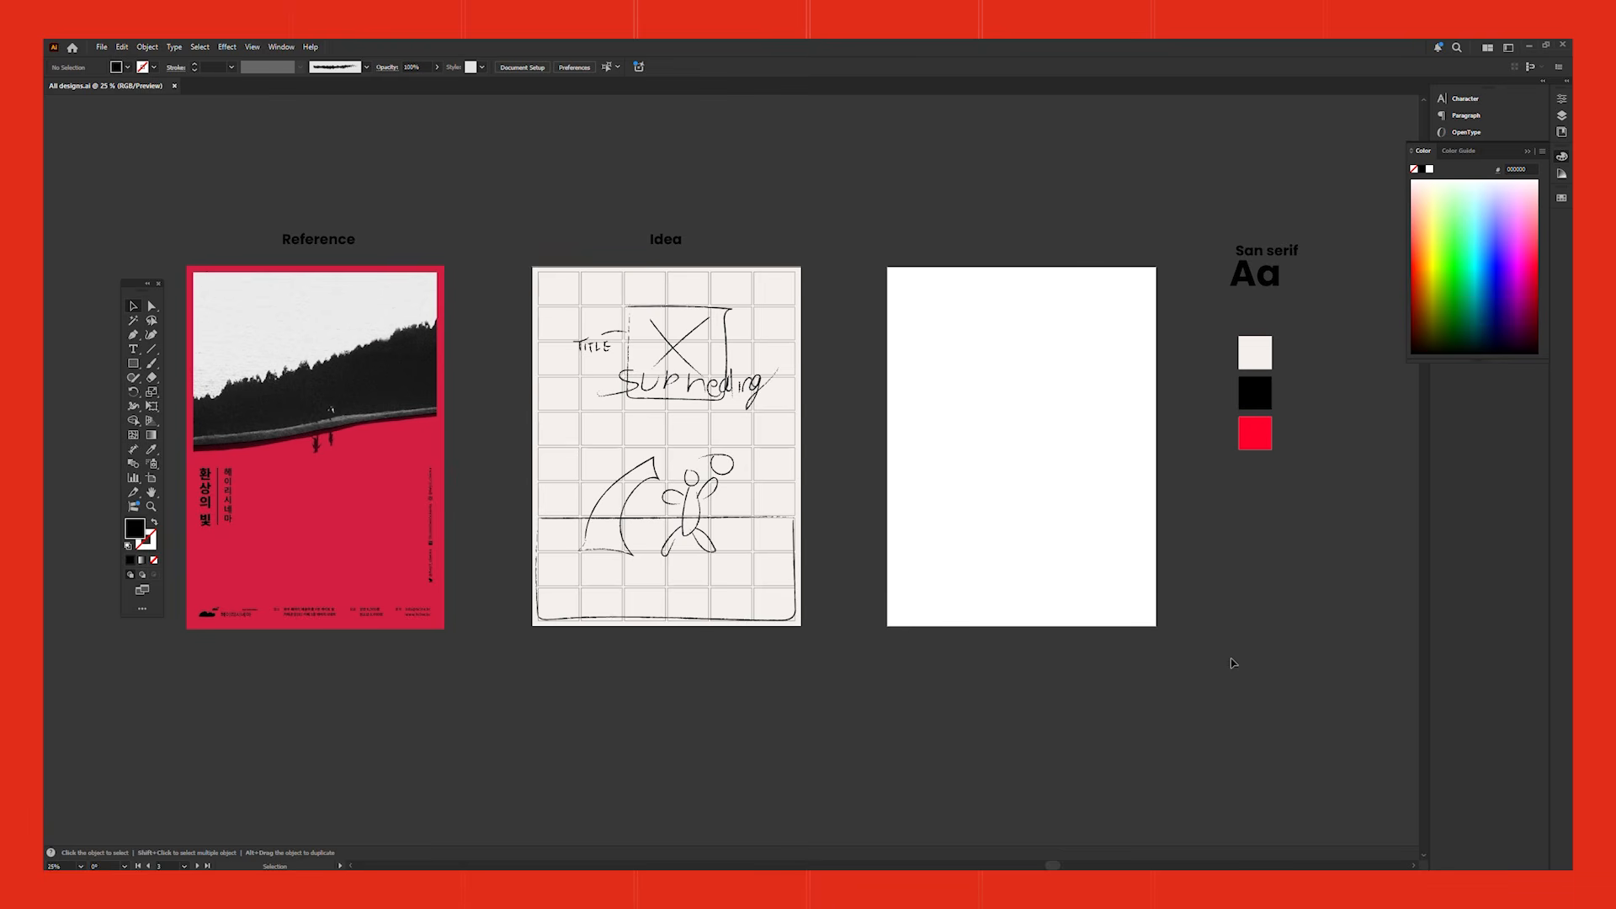
# Draw a rectangle covering the blank artboard and fill it with the red sampled from the palette.
pyautogui.click(133, 363)
pyautogui.moveTo(887, 267); pyautogui.dragTo(1157, 625)
pyautogui.press('v')
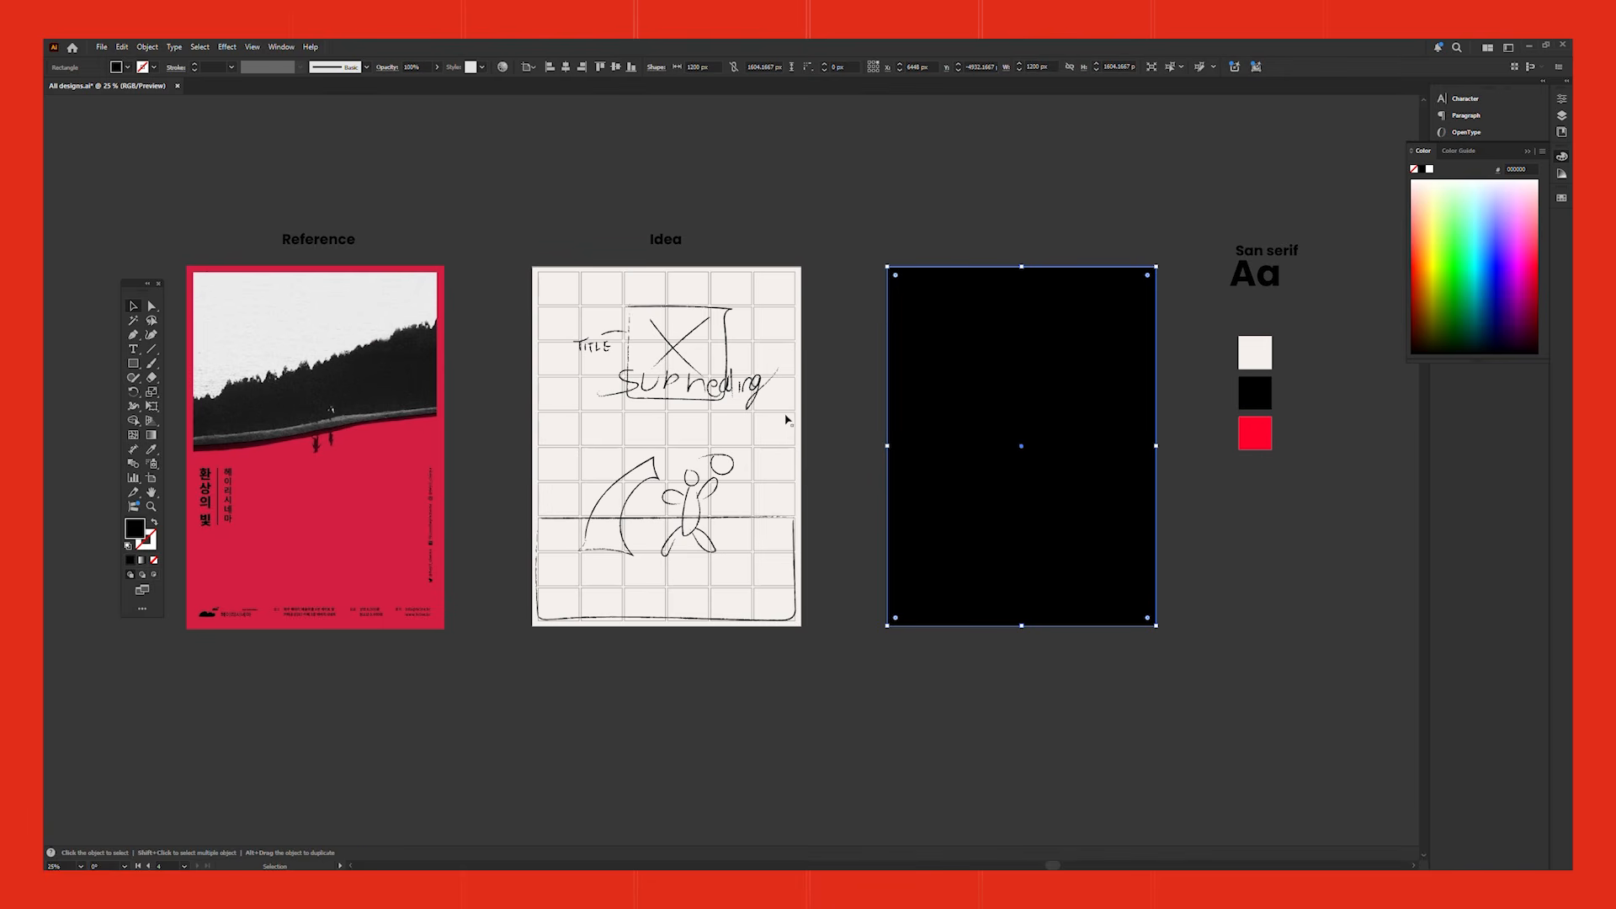
pyautogui.press('i')
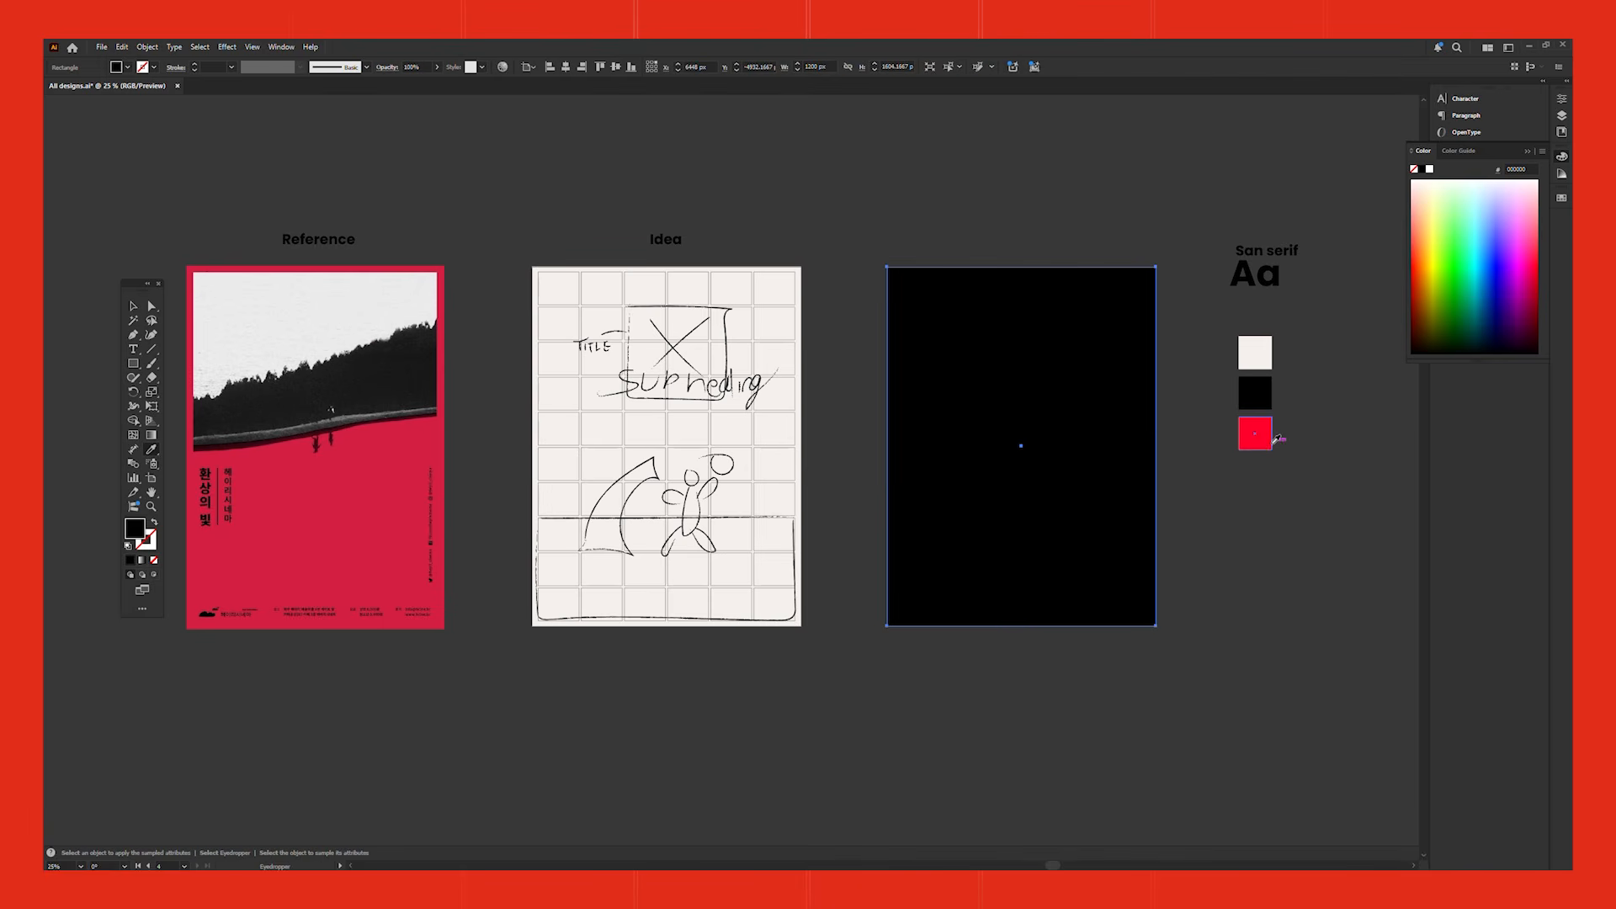
pyautogui.click(1268, 439)
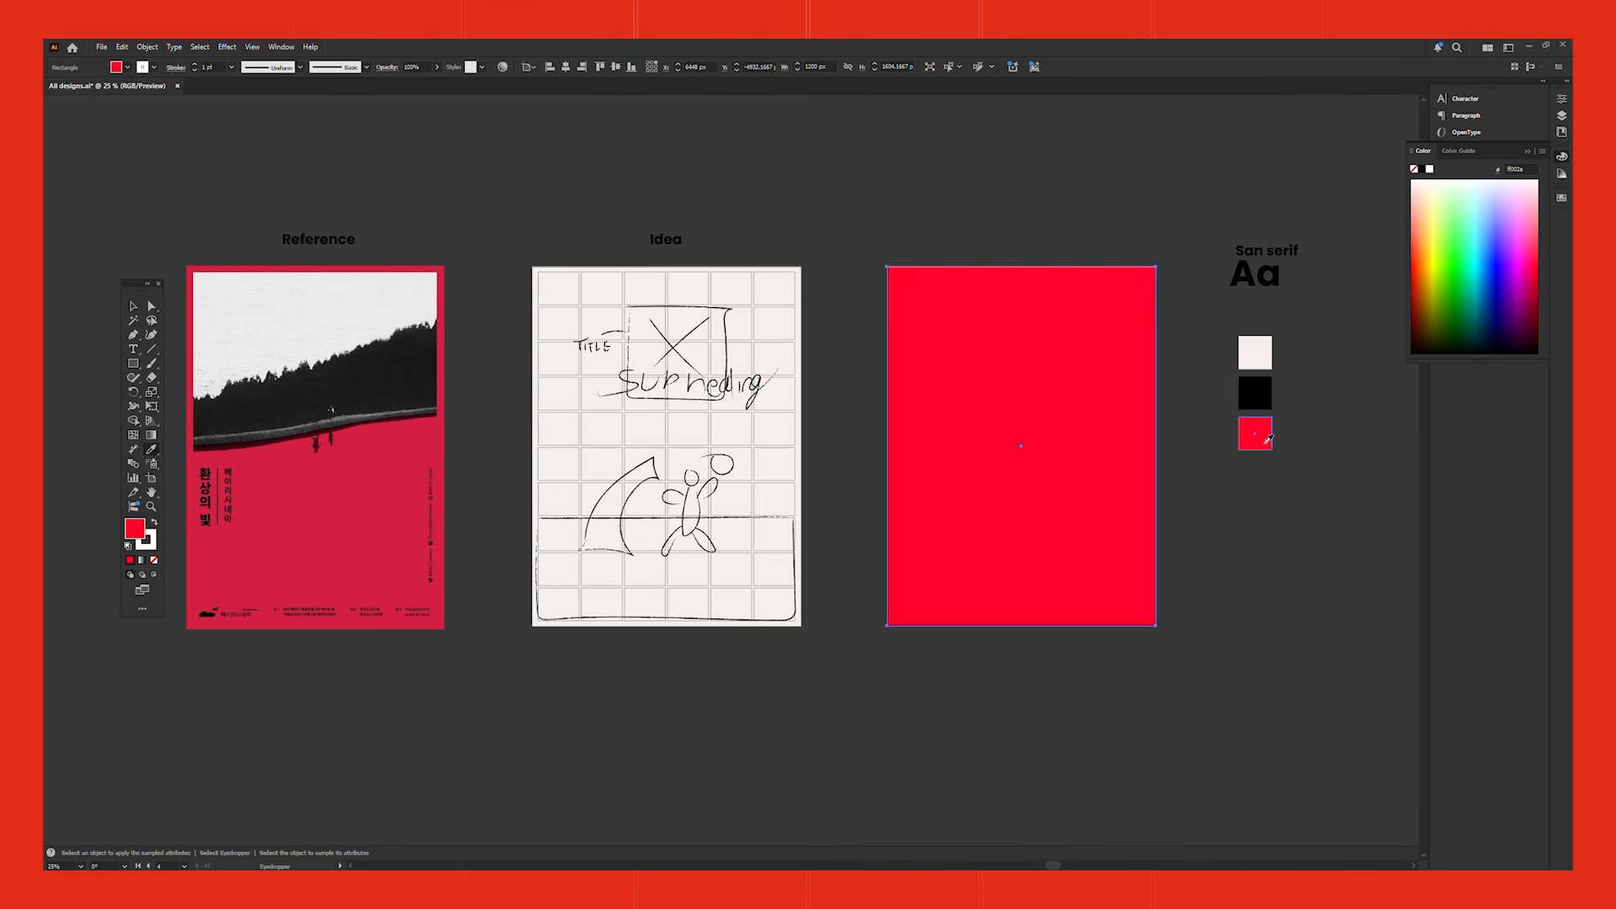
pyautogui.press('v')
pyautogui.click(1294, 519)
pyautogui.scroll(1, 1293, 518)
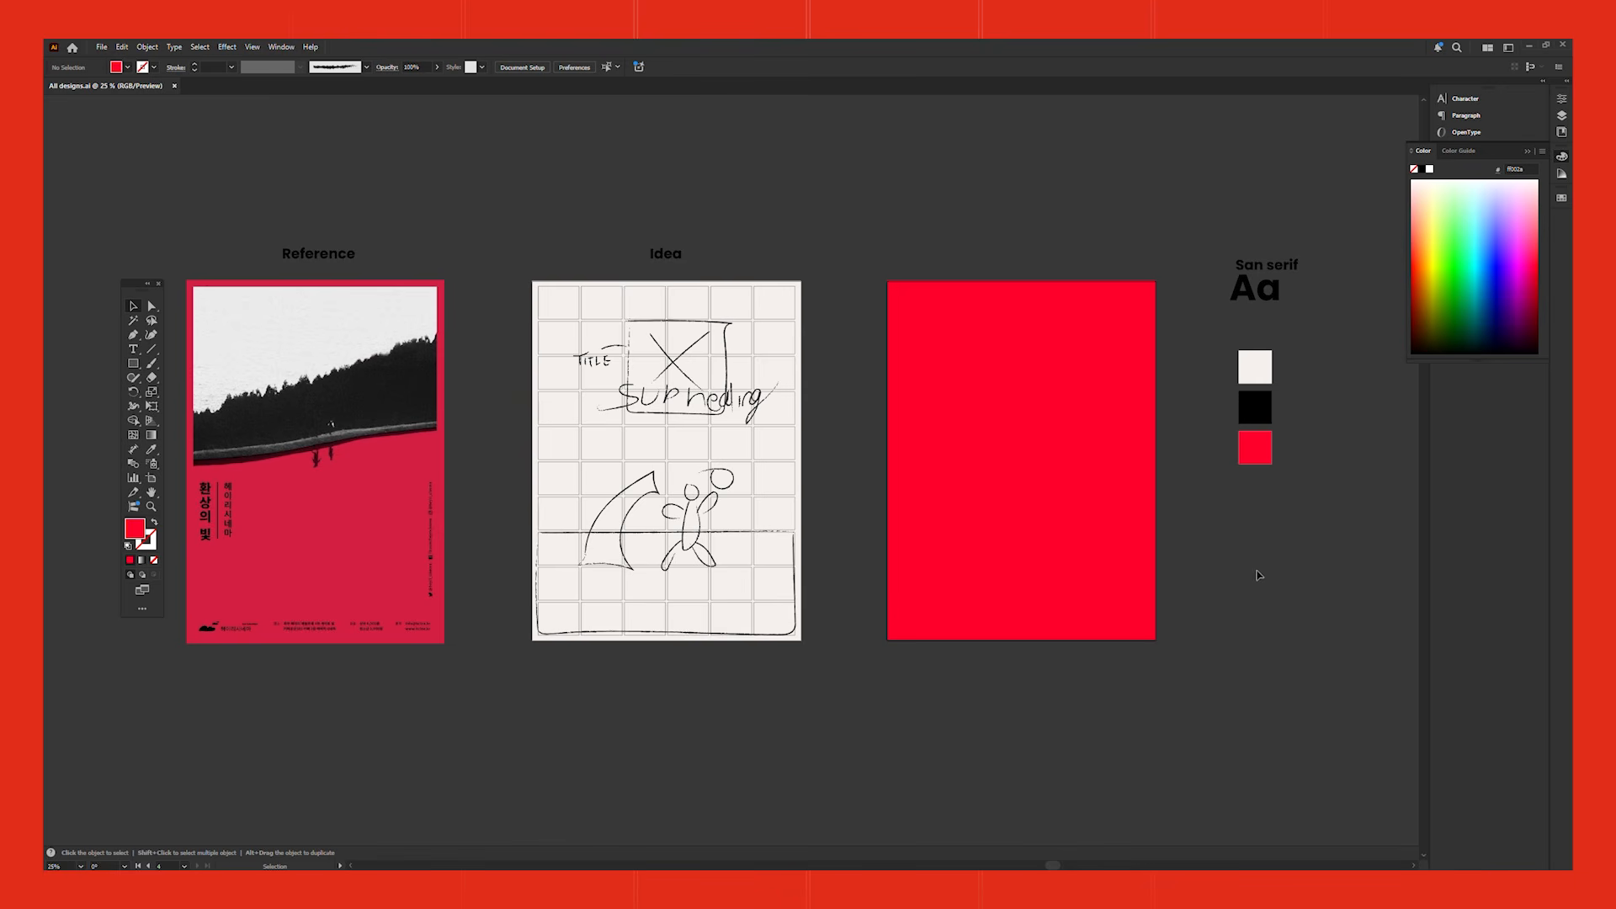
# Draw a second rectangle, about 1149 × 1558 px, just inside the red background's edges.
pyautogui.press('m')
pyautogui.moveTo(898, 284); pyautogui.dragTo(1152, 634)
pyautogui.press('v')
pyautogui.scroll(-1, 1164, 595)
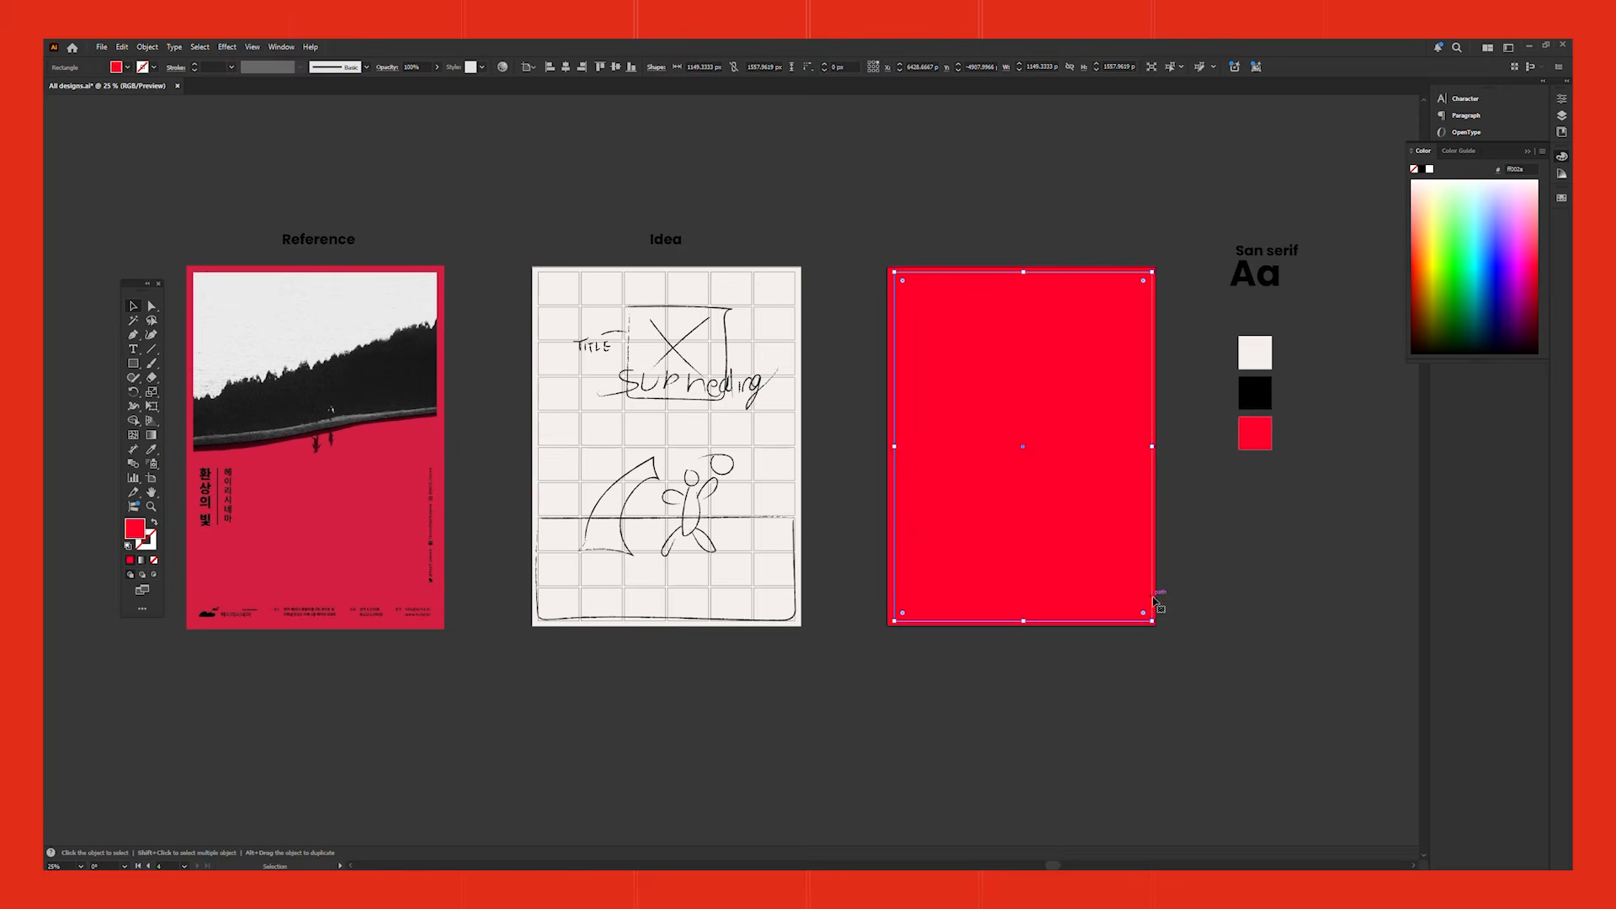
# Swap the inner rectangle's fill to its stroke and set the stroke color to black, 000000.
pyautogui.scroll(3, 1155, 634)
pyautogui.hotkey('shift', 'x')
pyautogui.doubleClick(147, 540)
pyautogui.moveTo(847, 412); pyautogui.dragTo(788, 442)
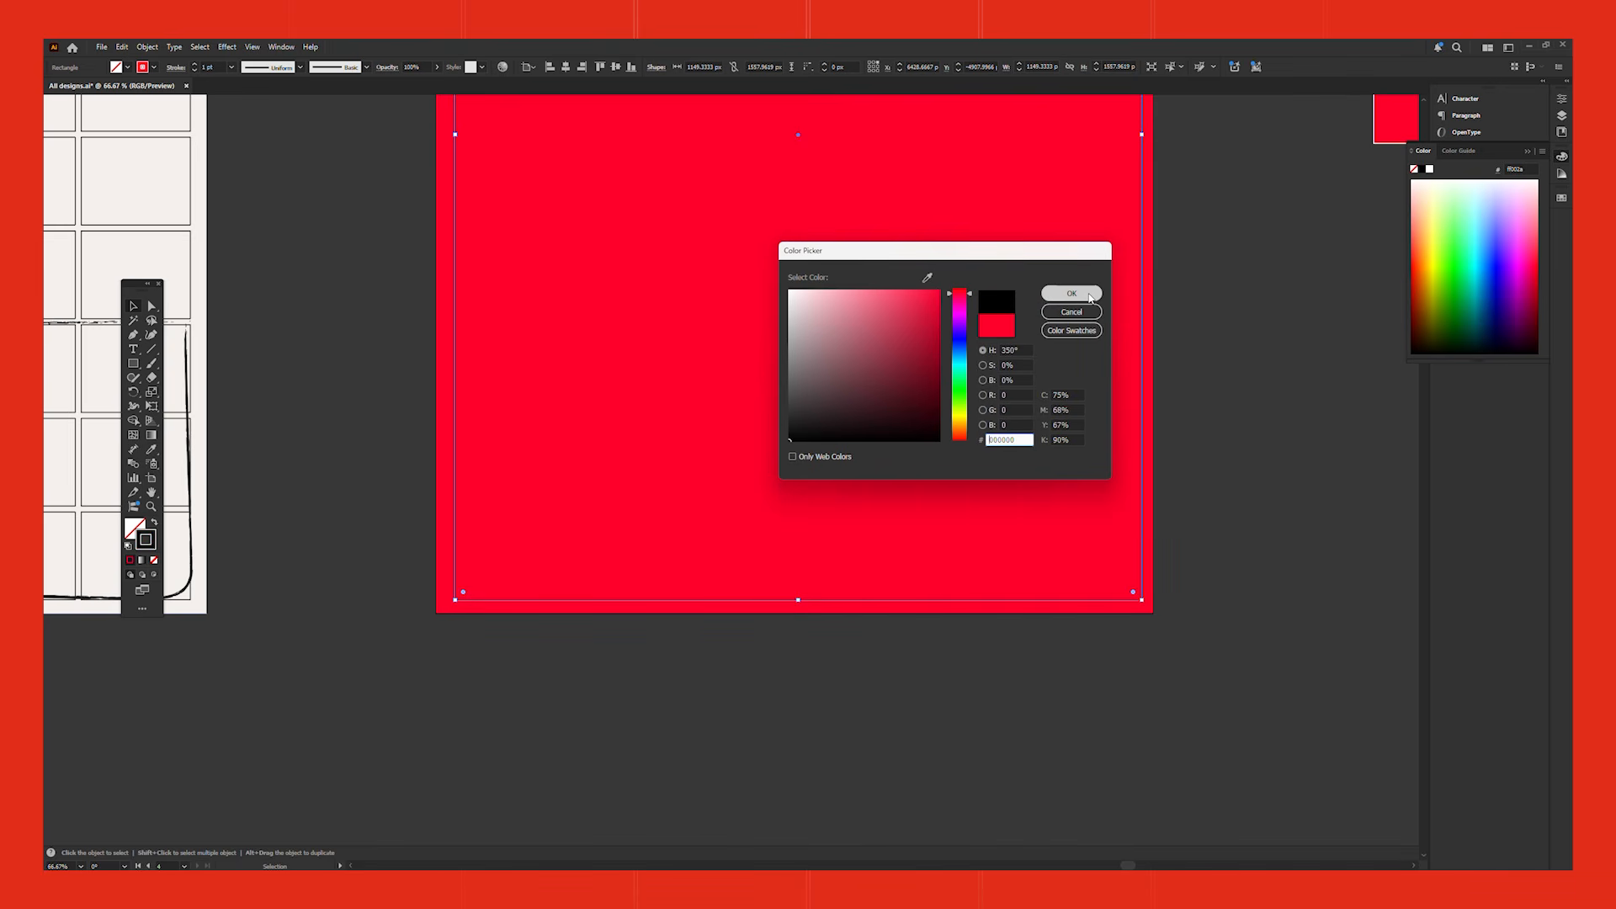
pyautogui.click(1090, 298)
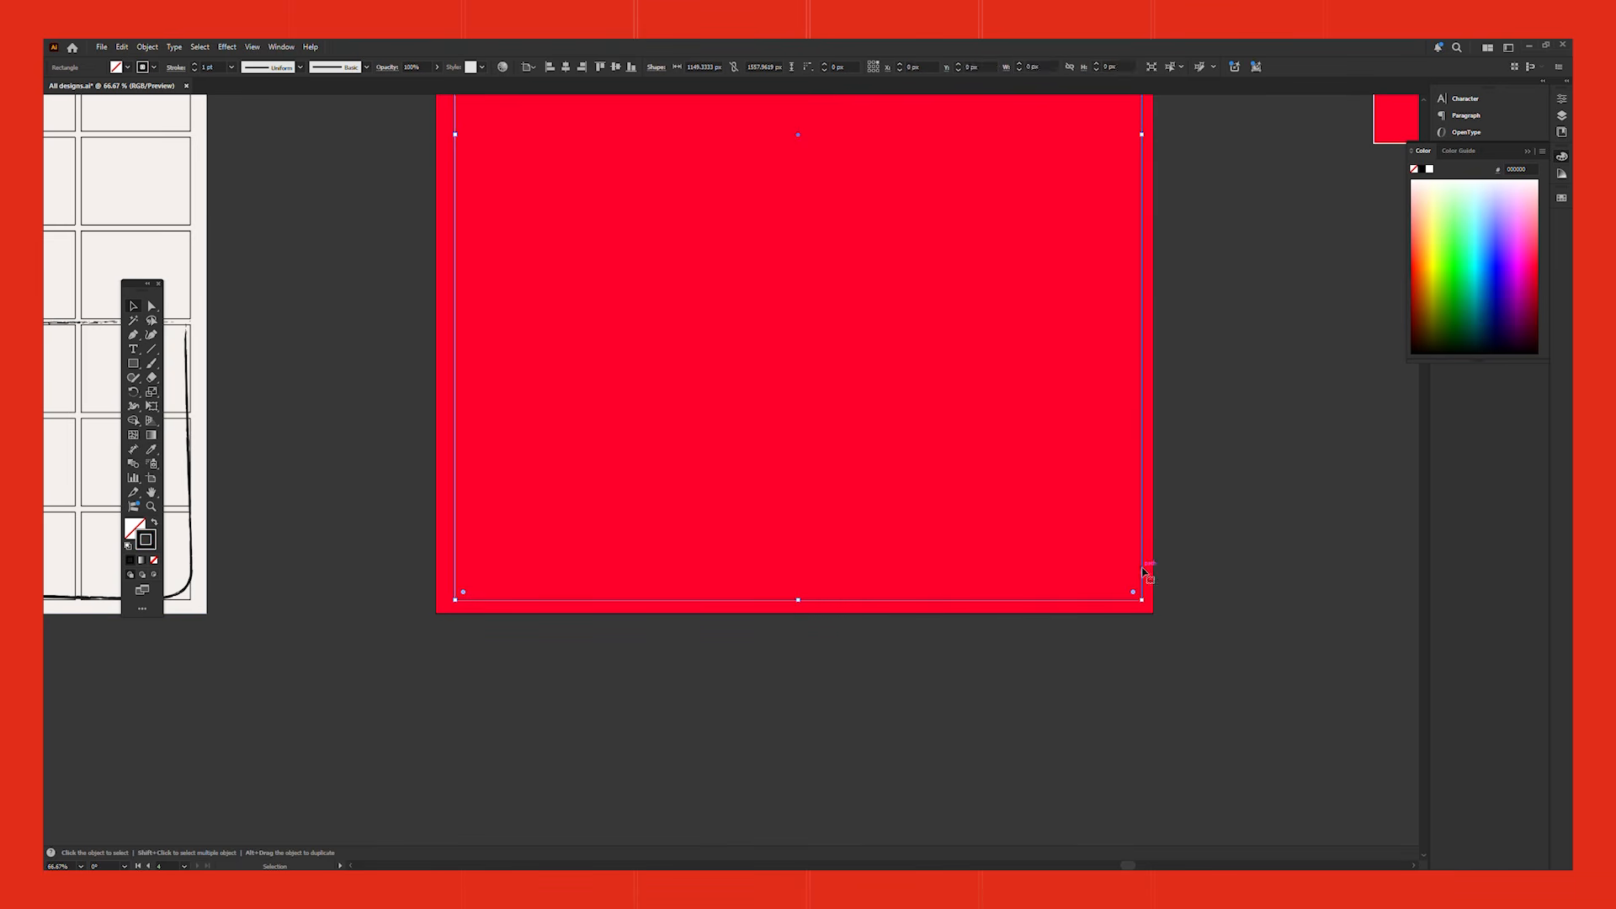
# Center the inner rectangle horizontally and vertically on the artboard and save the document.
pyautogui.click(565, 69)
pyautogui.click(616, 67)
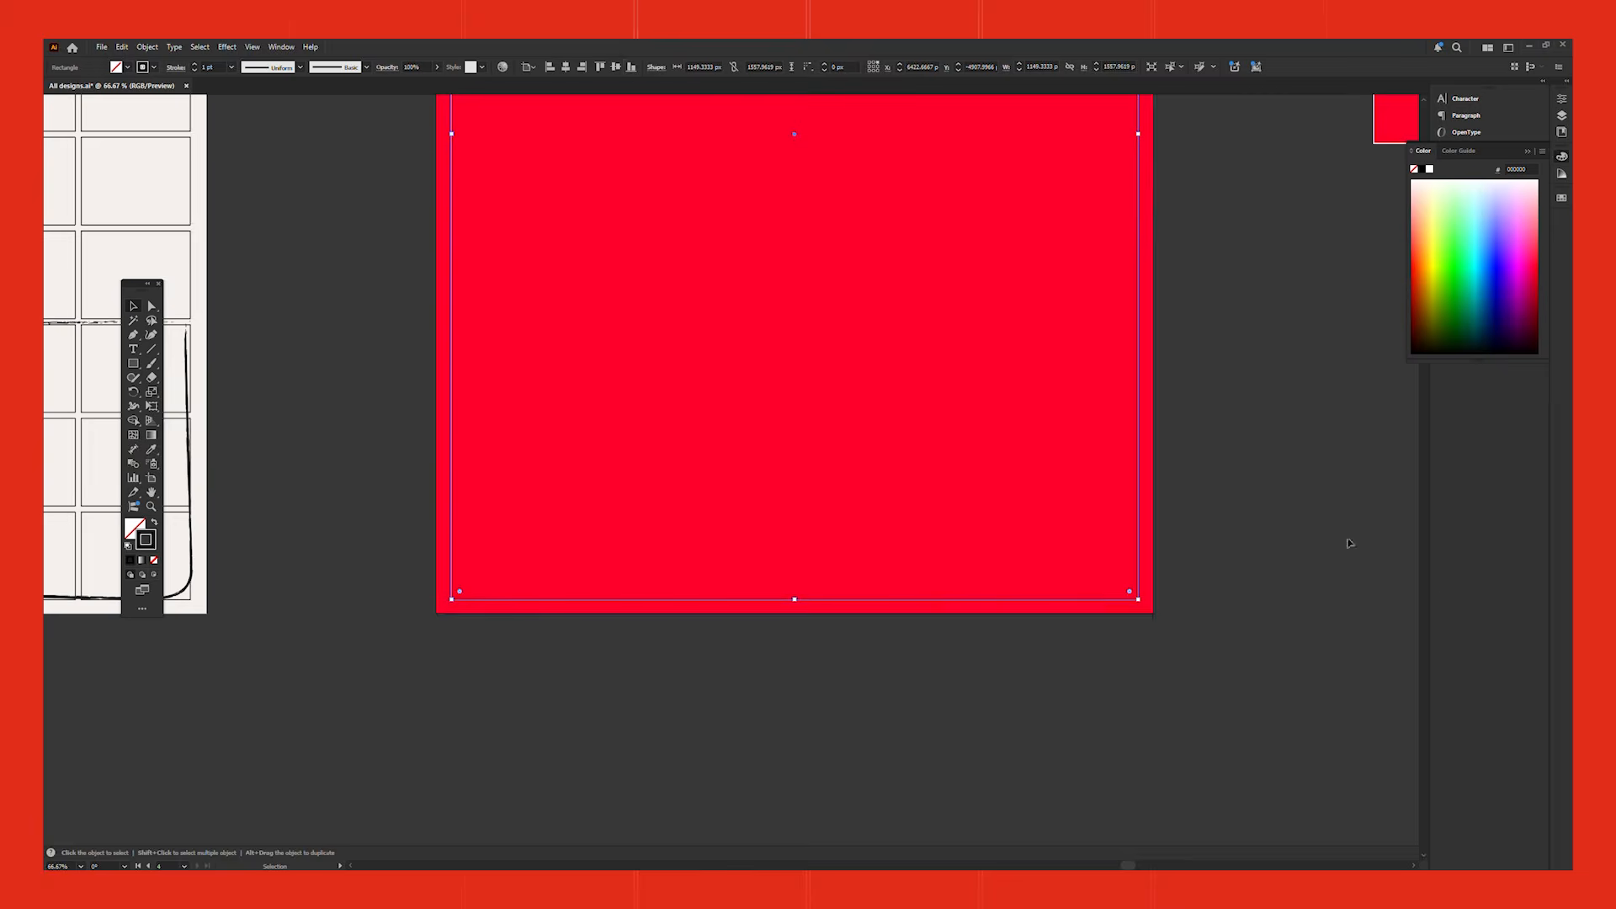
pyautogui.click(1349, 545)
pyautogui.scroll(-2, 1347, 547)
pyautogui.hotkey('ctrl', 's')
# Use Split Into Grid on the inner rectangle, with preview on, 10 rows and 6 columns.
pyautogui.press('v')
pyautogui.click(1097, 591)
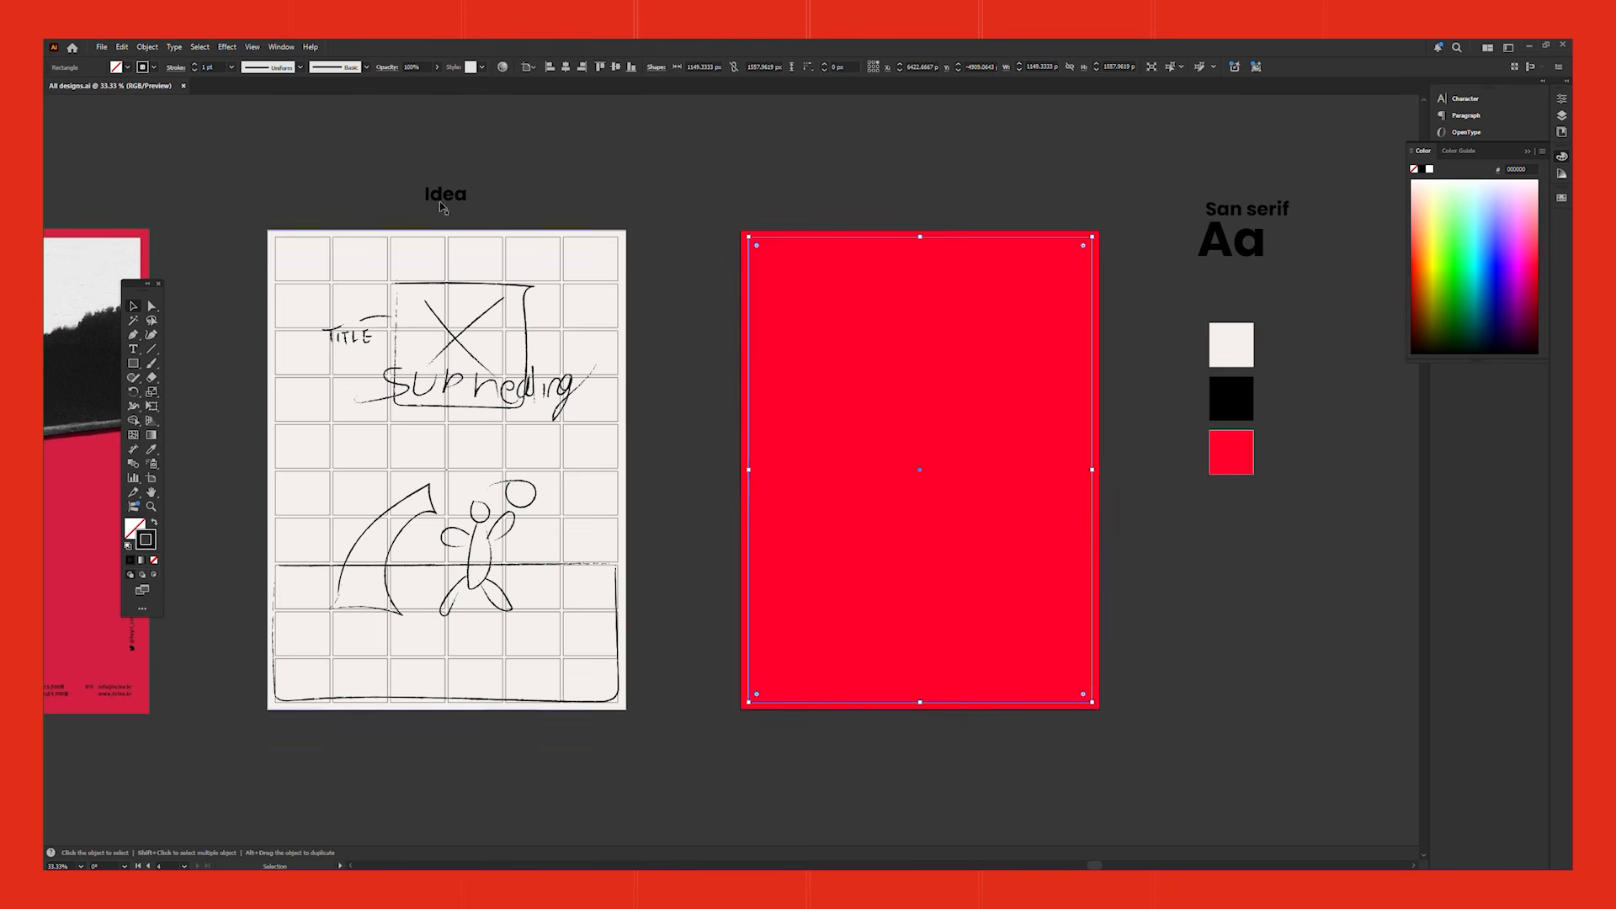
pyautogui.click(147, 47)
pyautogui.moveTo(219, 377)
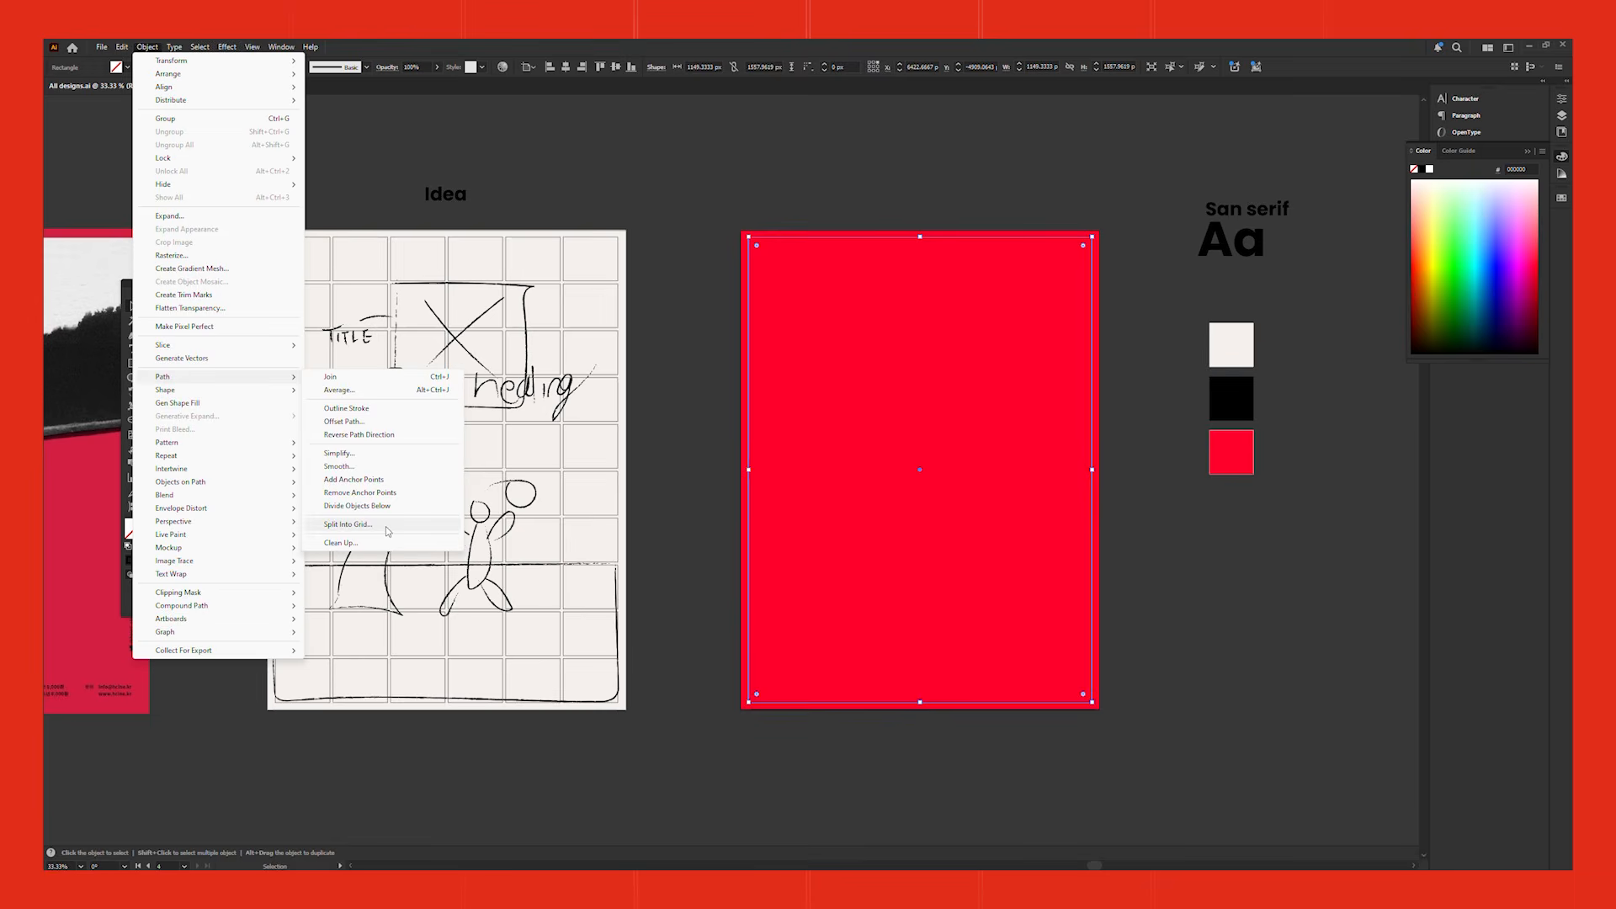
pyautogui.click(348, 524)
pyautogui.click(440, 428)
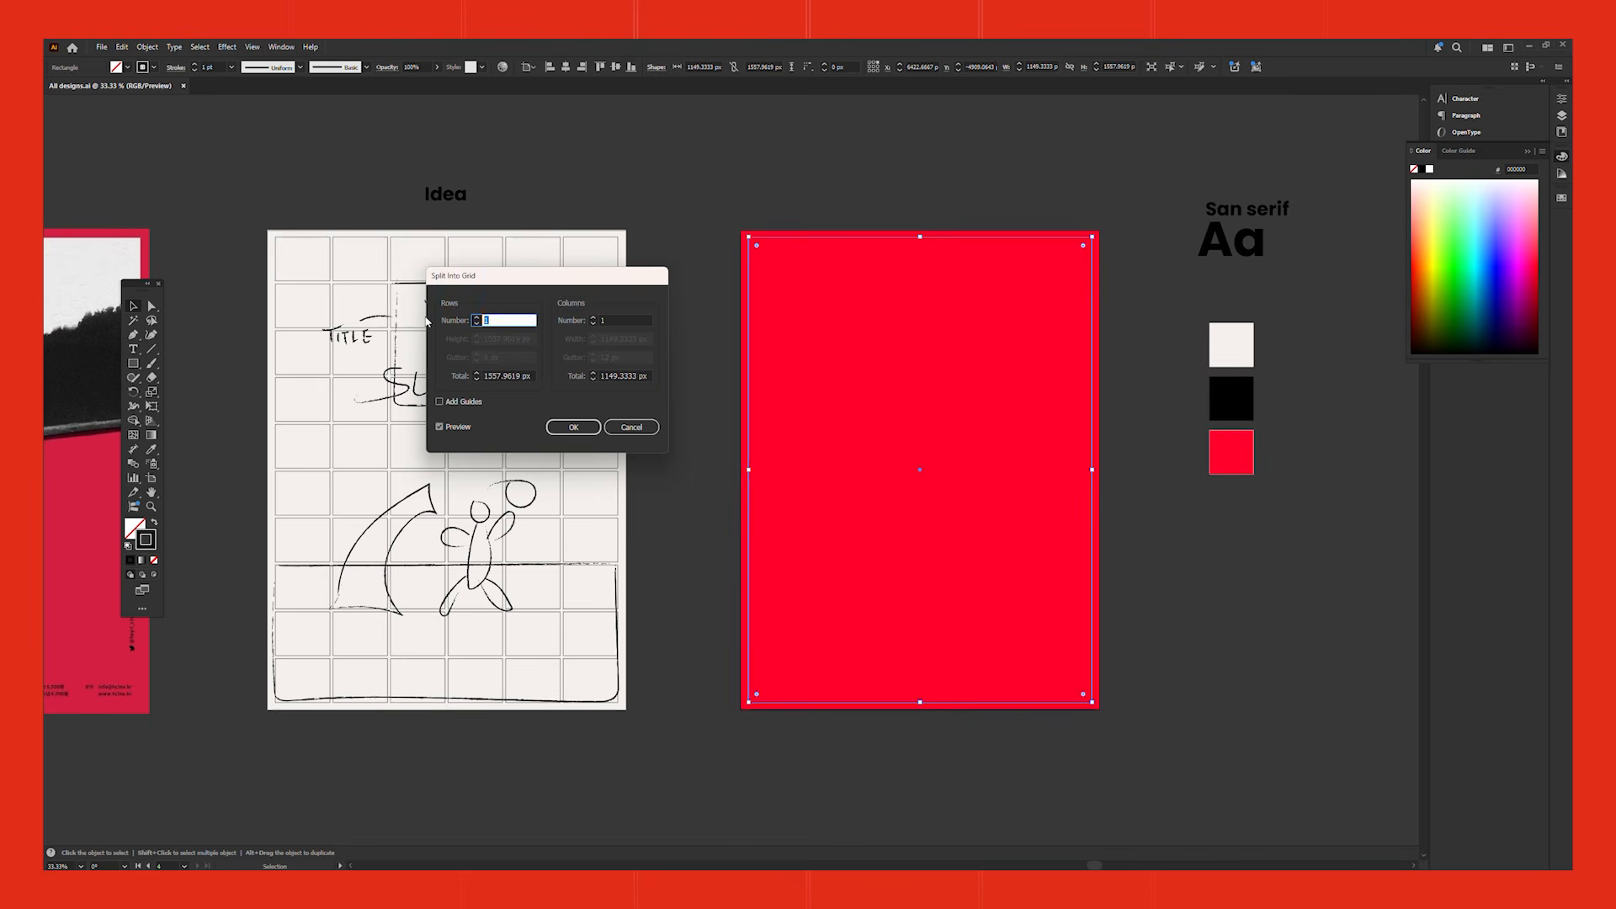
pyautogui.write('10')
pyautogui.press('Tab')
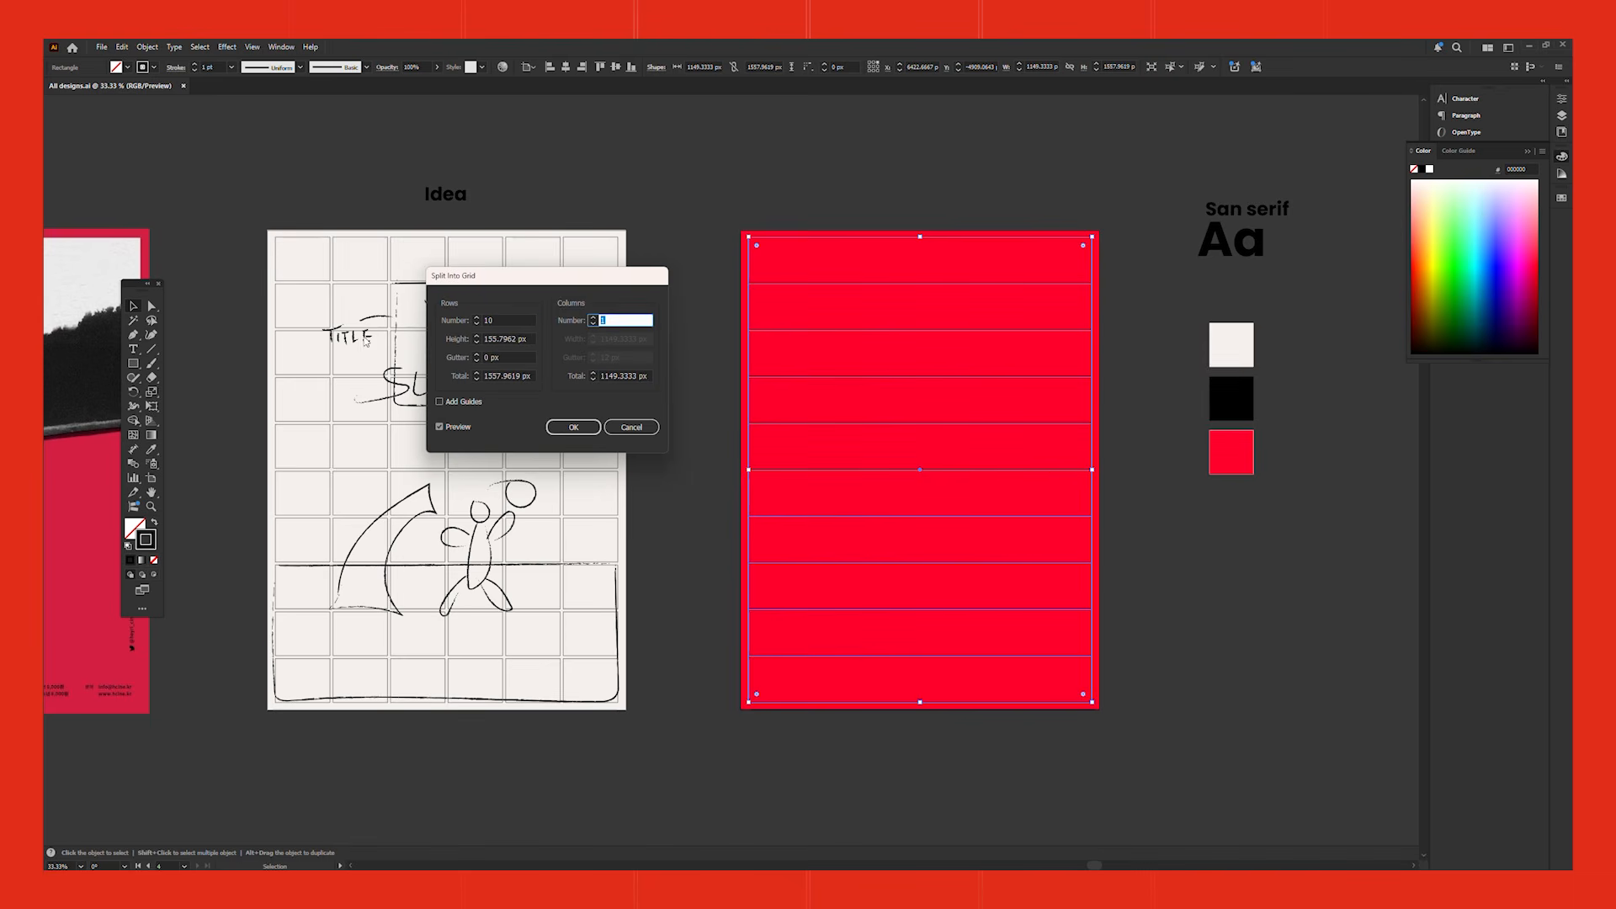
pyautogui.press('Up')
pyautogui.press('Up')
pyautogui.press('Up')
pyautogui.press('Up')
pyautogui.press('Up')
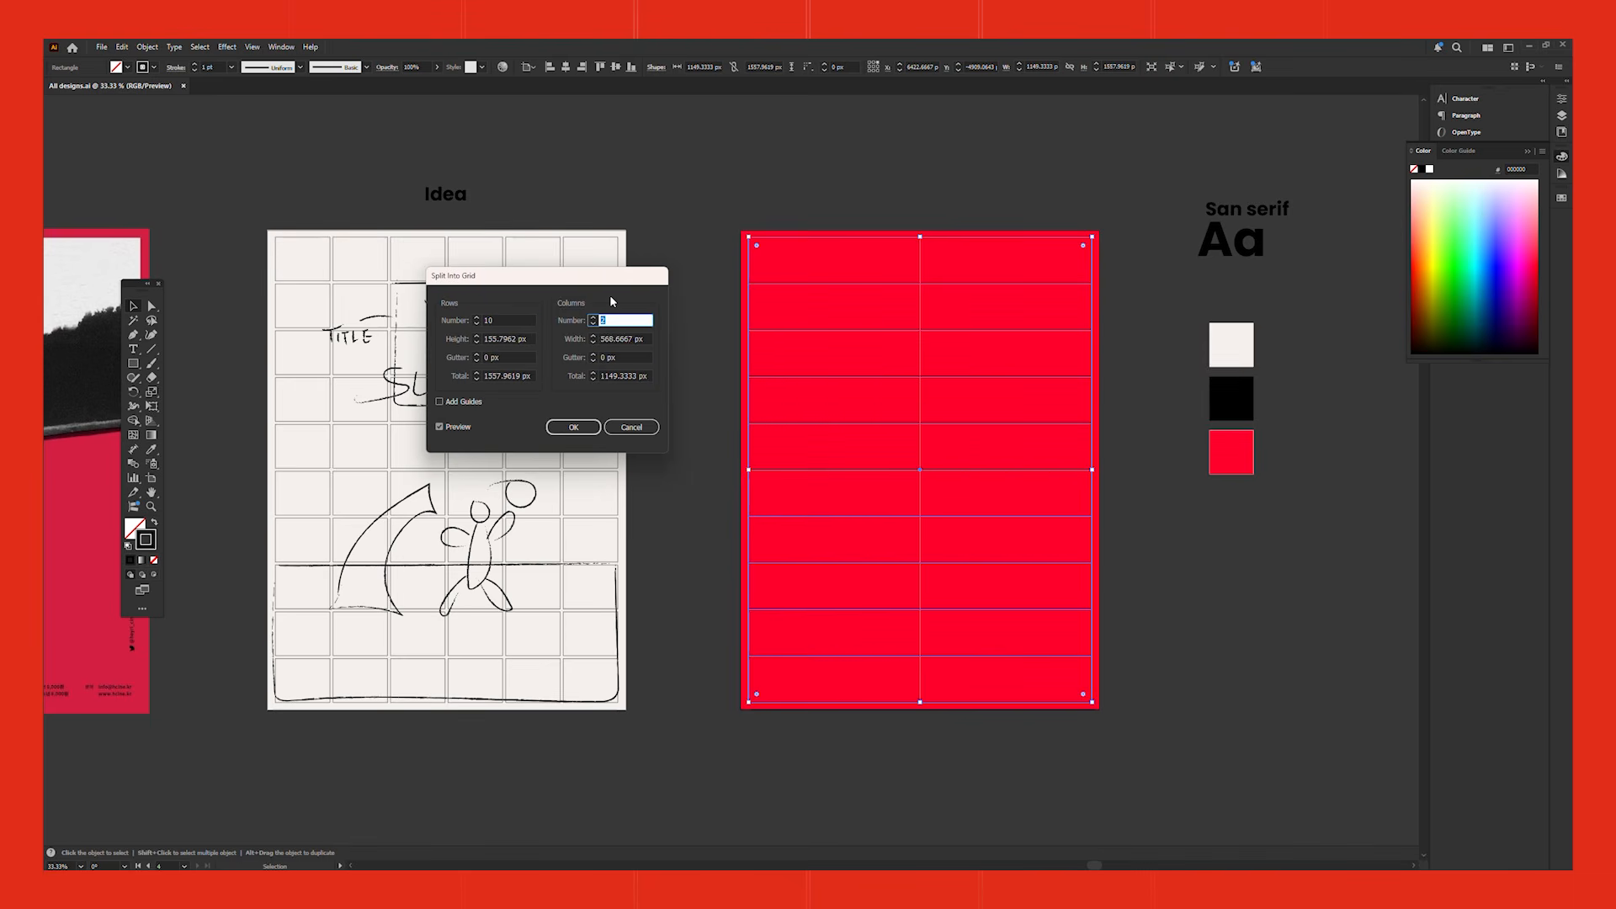
# Apply the grid with a 5 px row gutter and a matching column gutter, and group its cells.
pyautogui.click(477, 355)
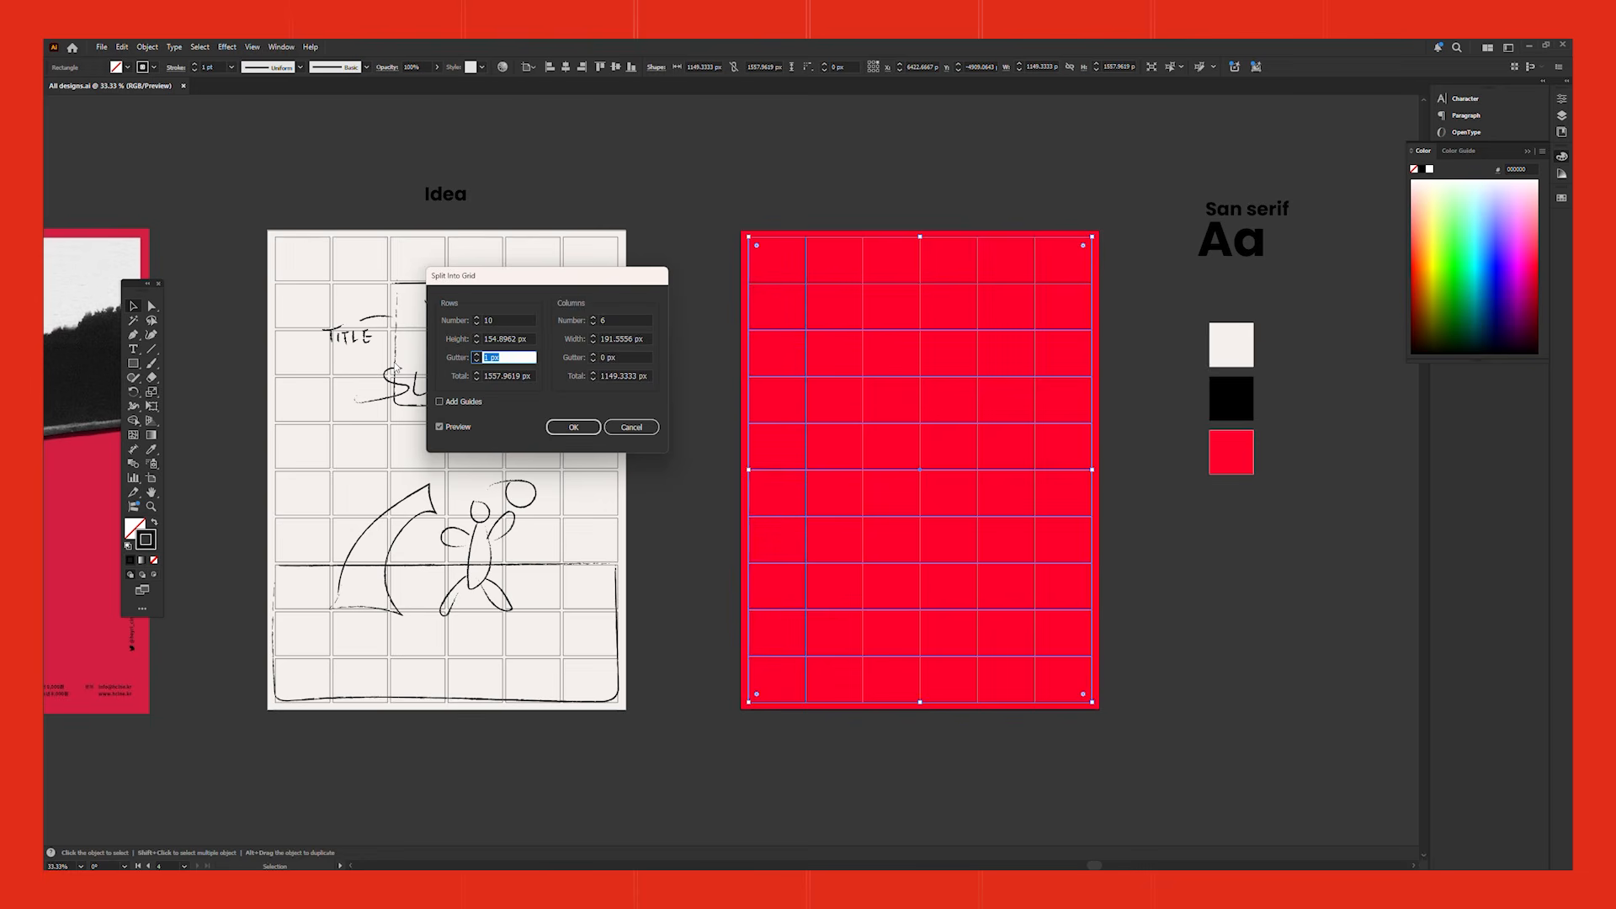
pyautogui.press('Up')
pyautogui.press('Up')
pyautogui.press('Up')
pyautogui.press('Up')
pyautogui.press('Tab')
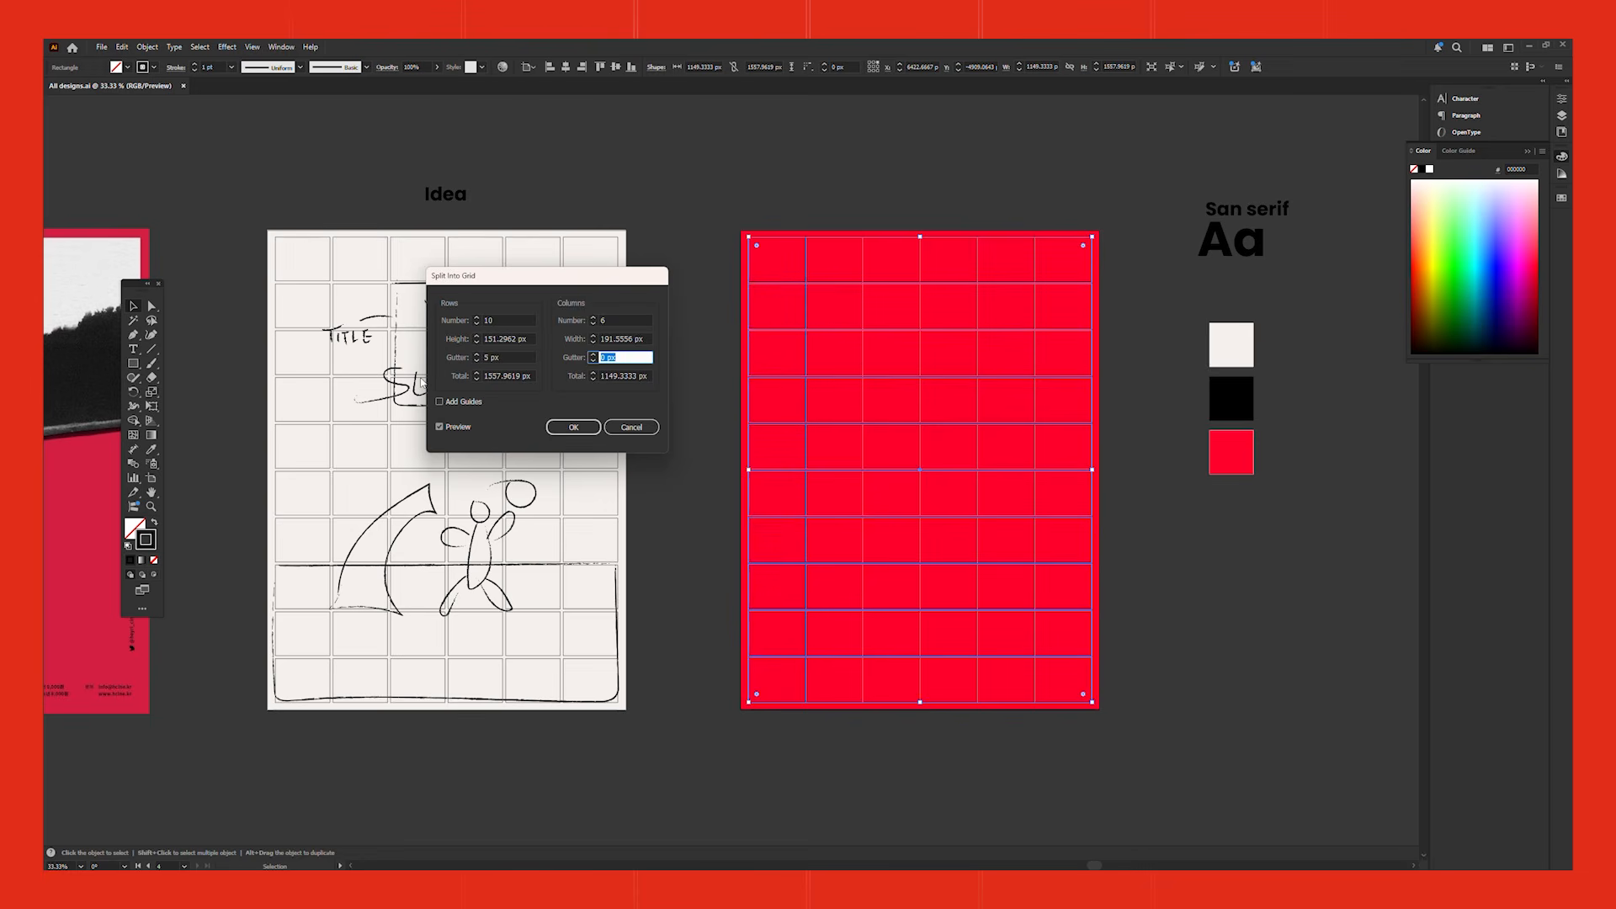
pyautogui.click(573, 427)
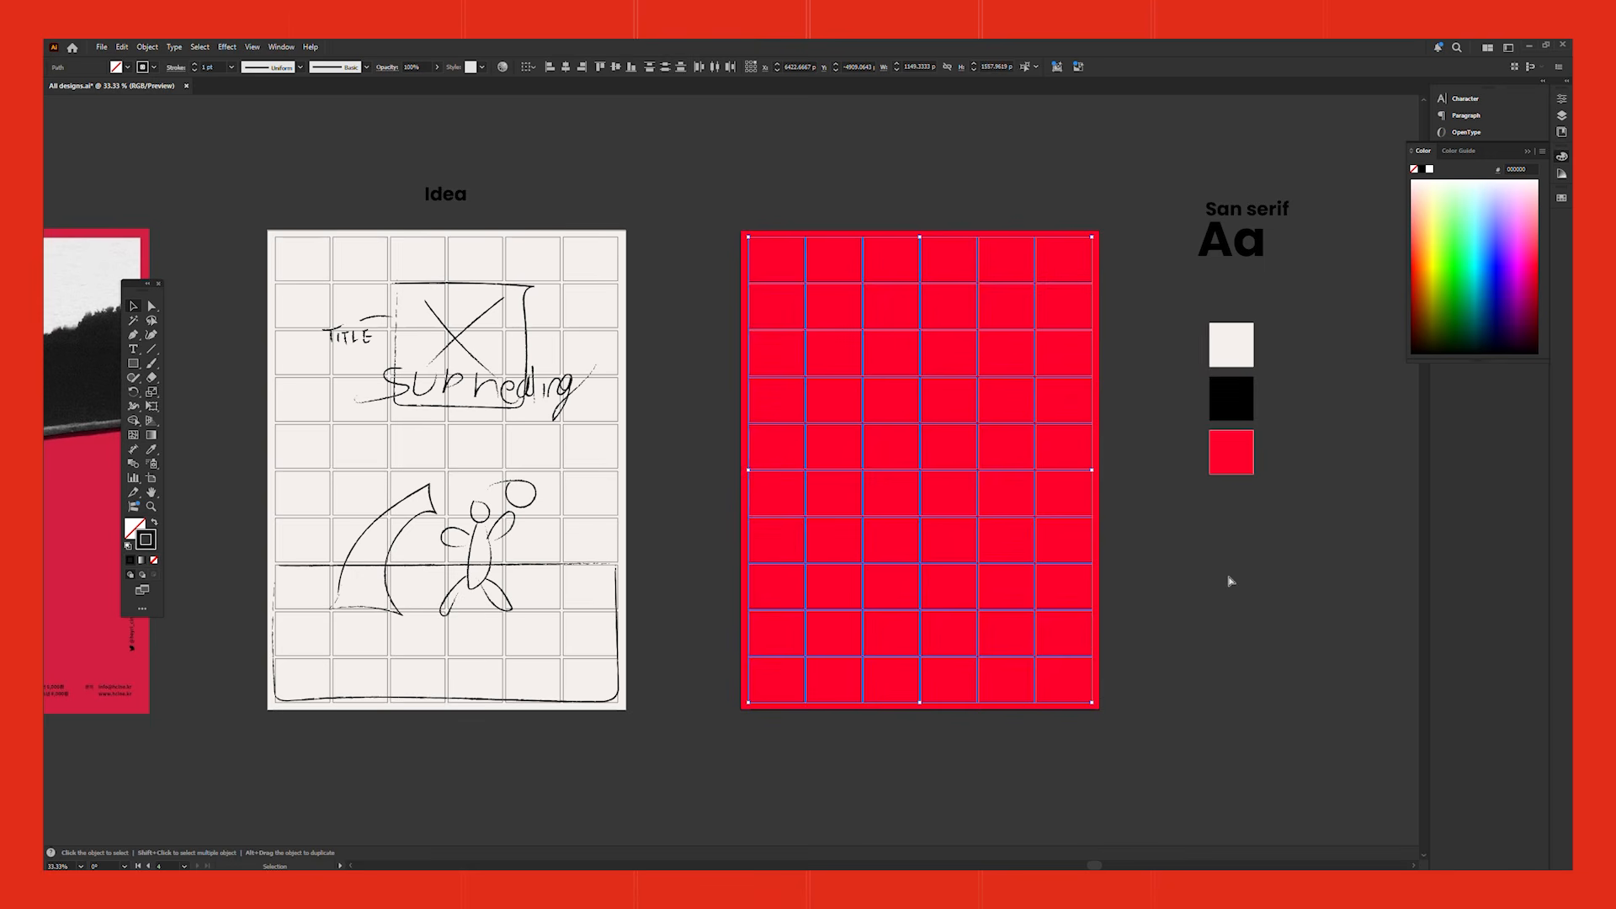
pyautogui.hotkey('ctrl', 'g')
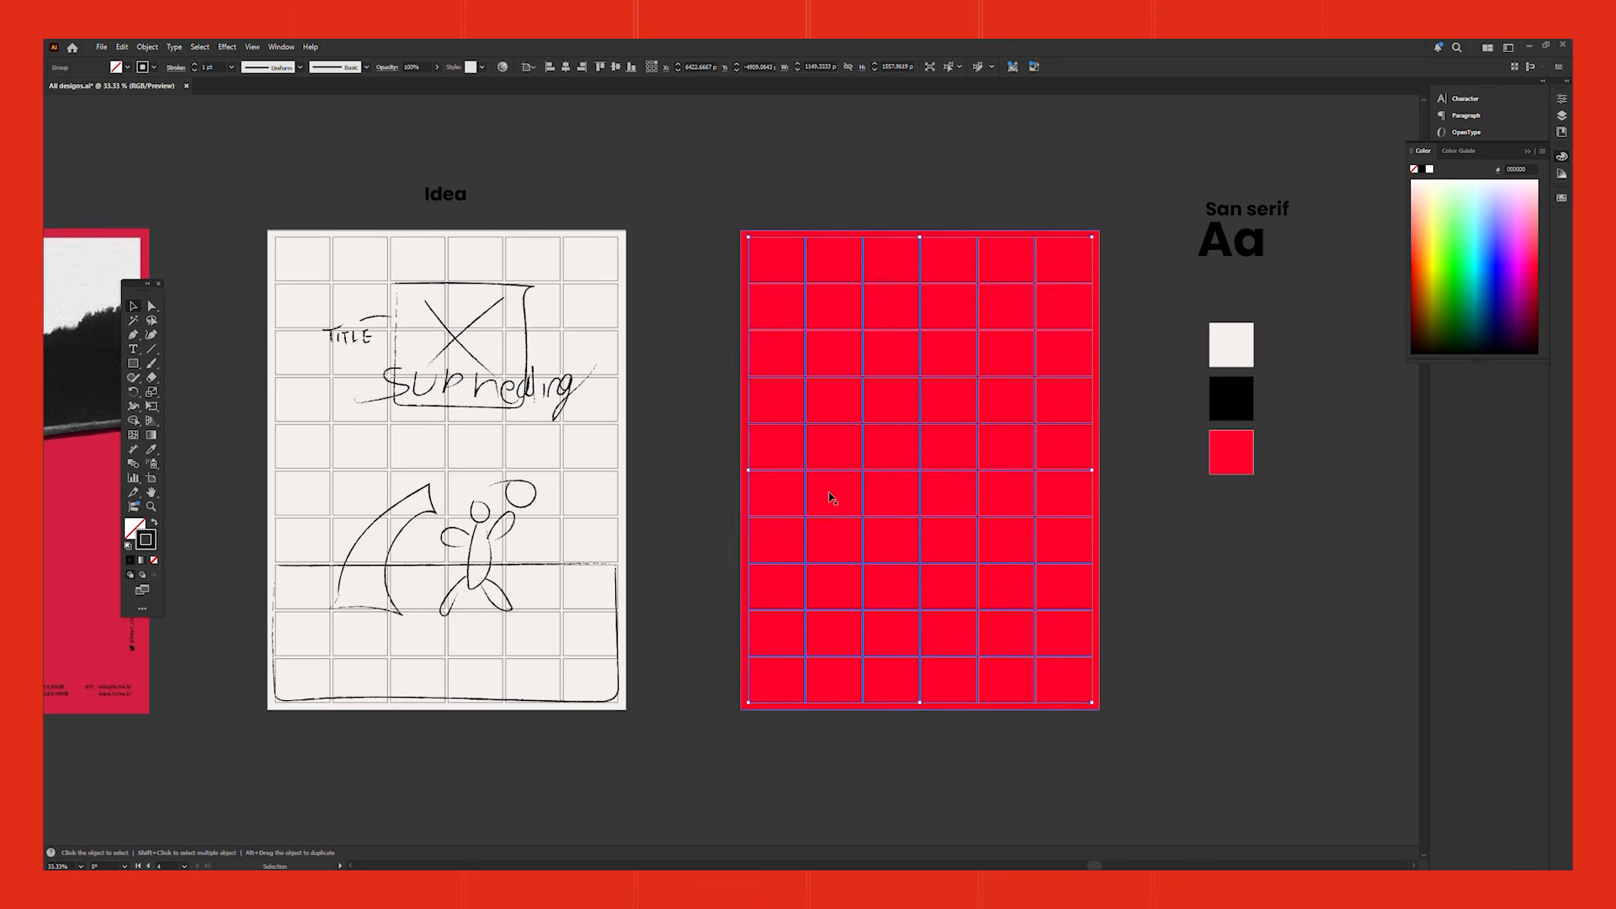
pyautogui.click(1204, 576)
# Change the grid group's stroke to white and lock the group.
pyautogui.click(1063, 515)
pyautogui.doubleClick(147, 539)
pyautogui.moveTo(815, 316); pyautogui.dragTo(788, 290)
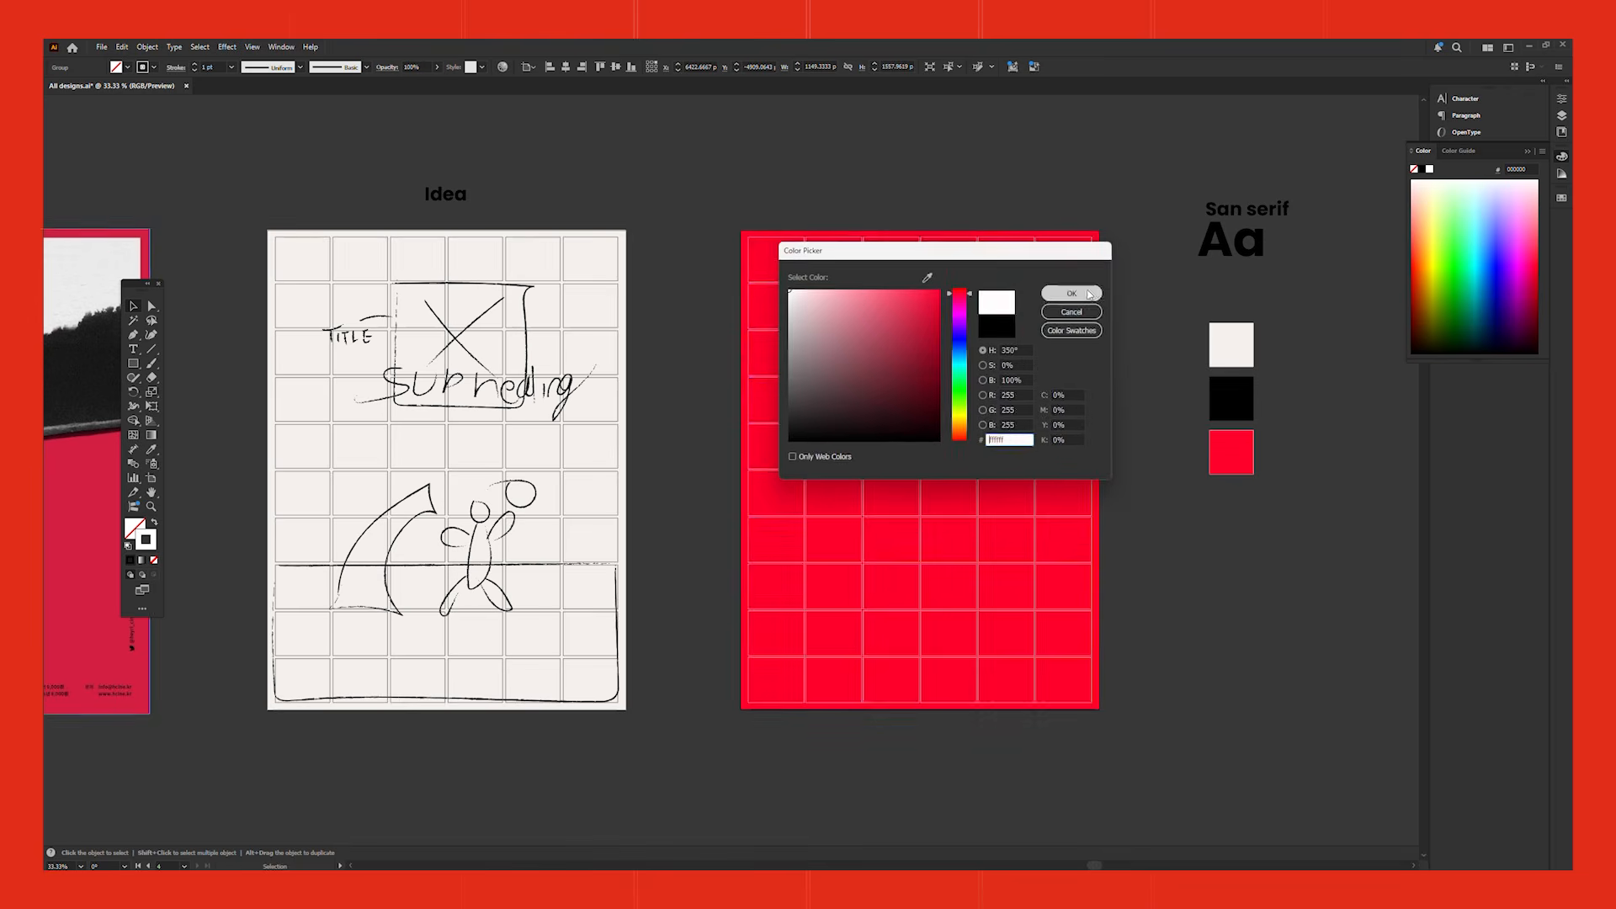
pyautogui.click(1090, 294)
pyautogui.click(1563, 123)
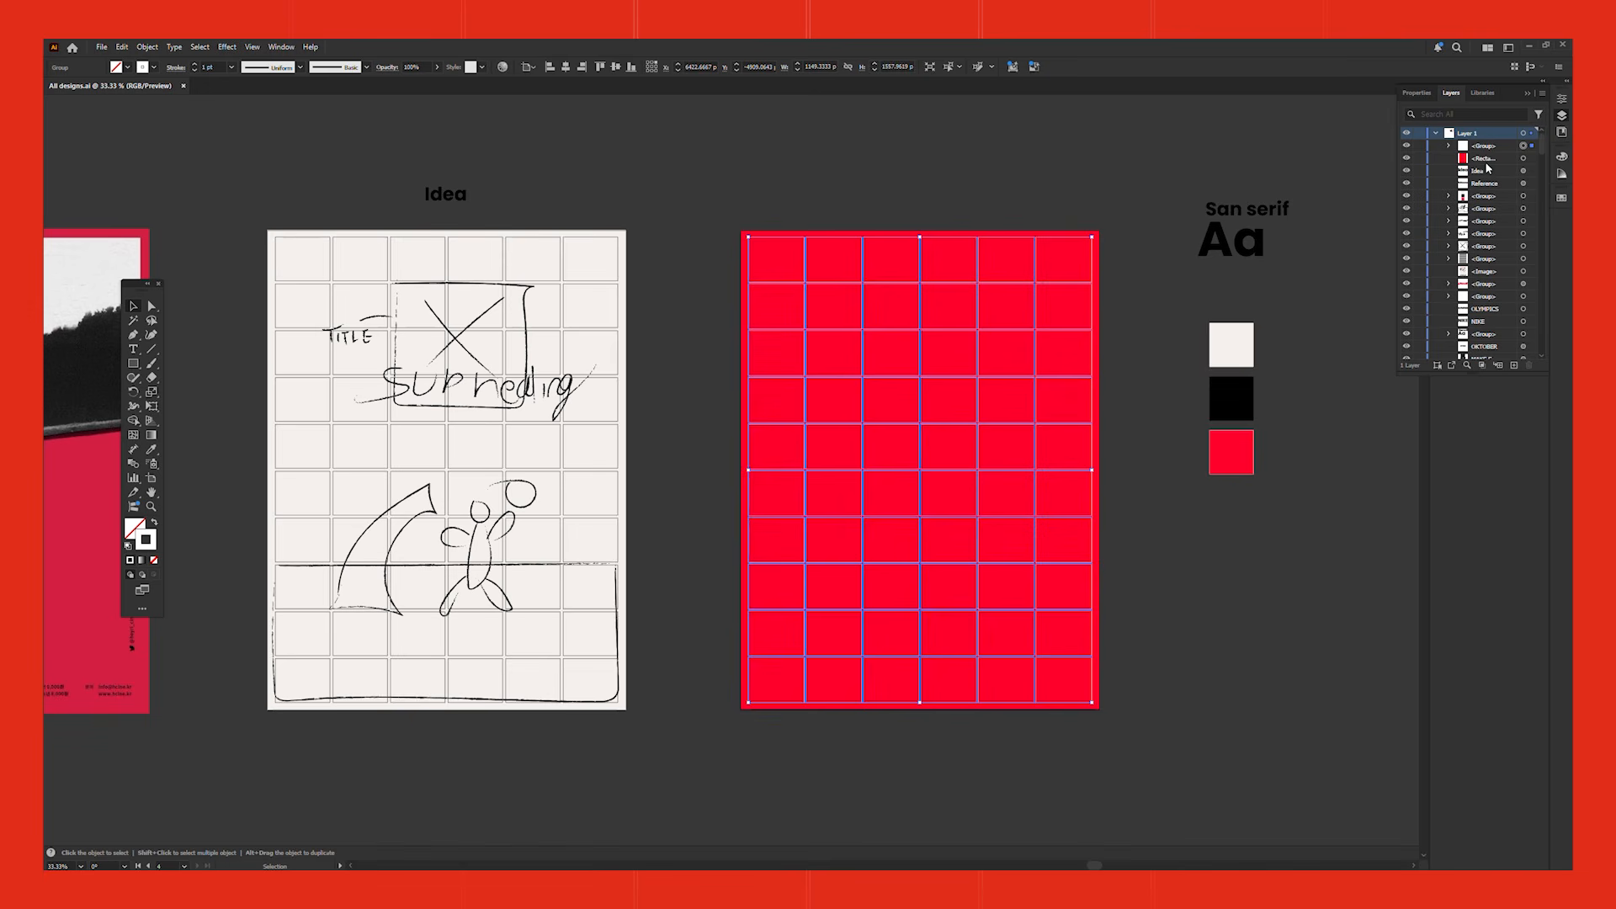
pyautogui.click(1419, 146)
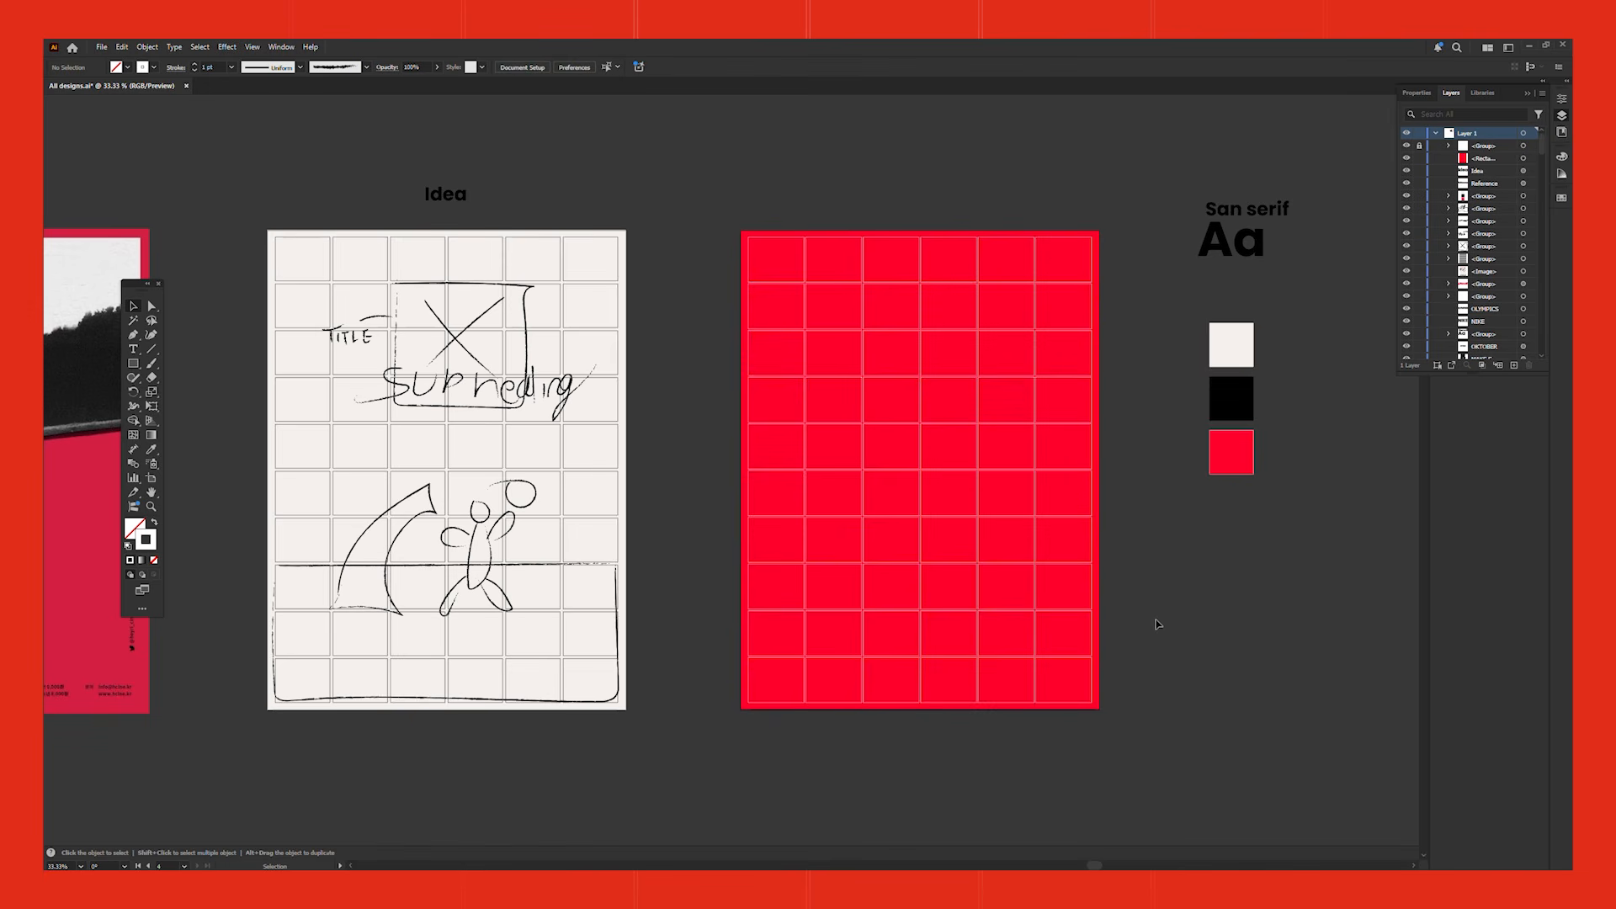
# Switch to Photoshop and examine the cut-out image of the basketball court, hoop and jumping player.
pyautogui.hotkey('alt', 'Tab')
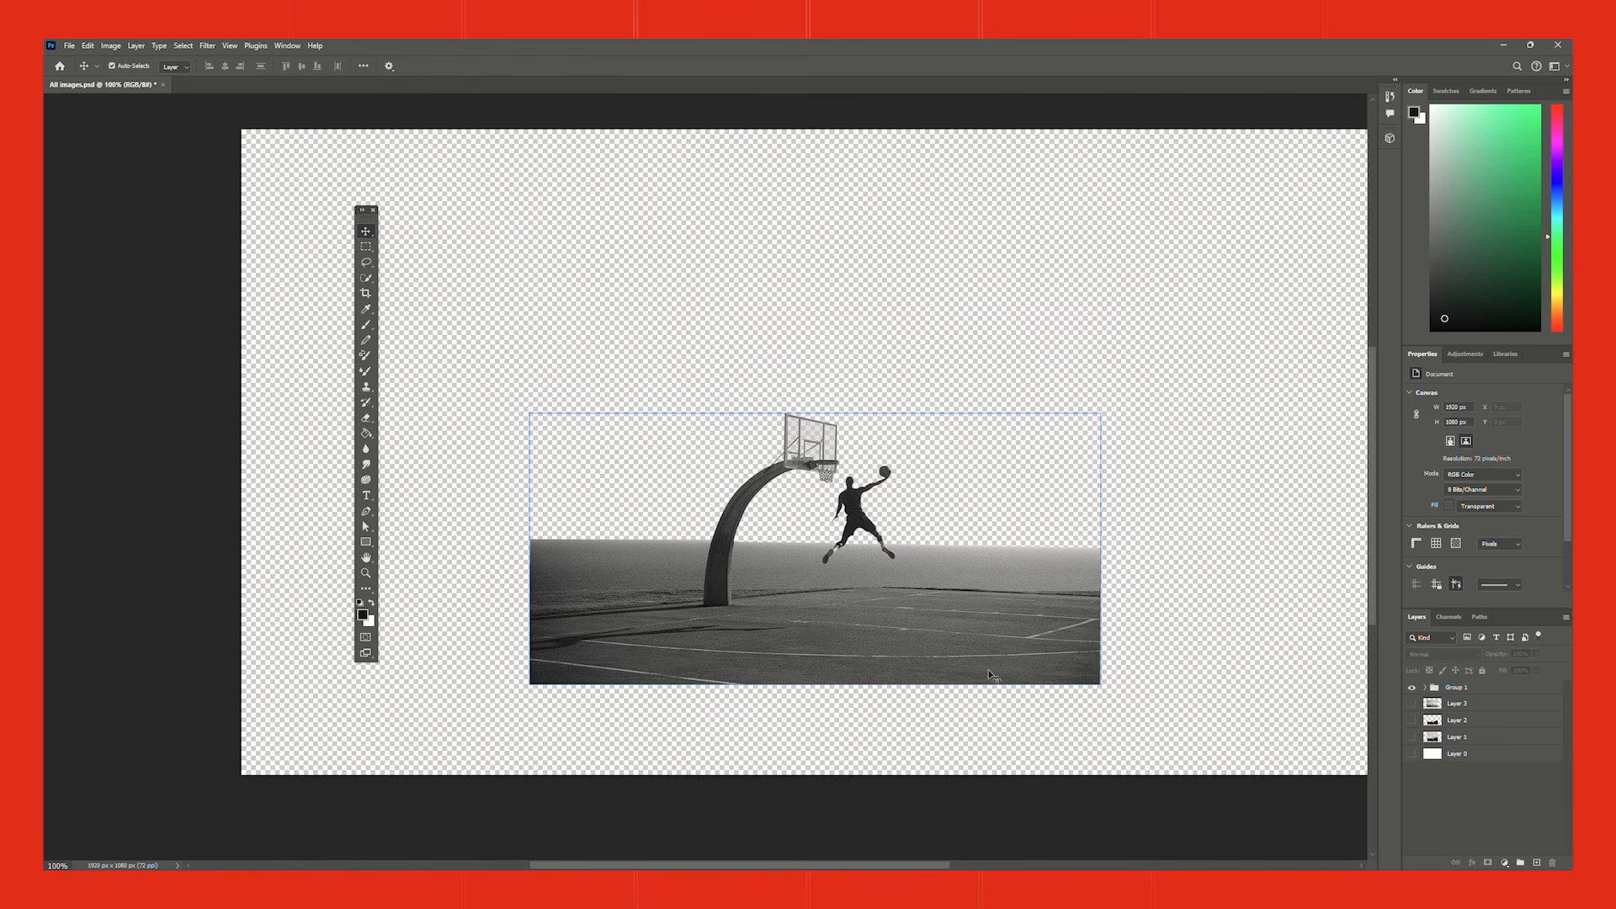
pyautogui.scroll(5, 779, 549)
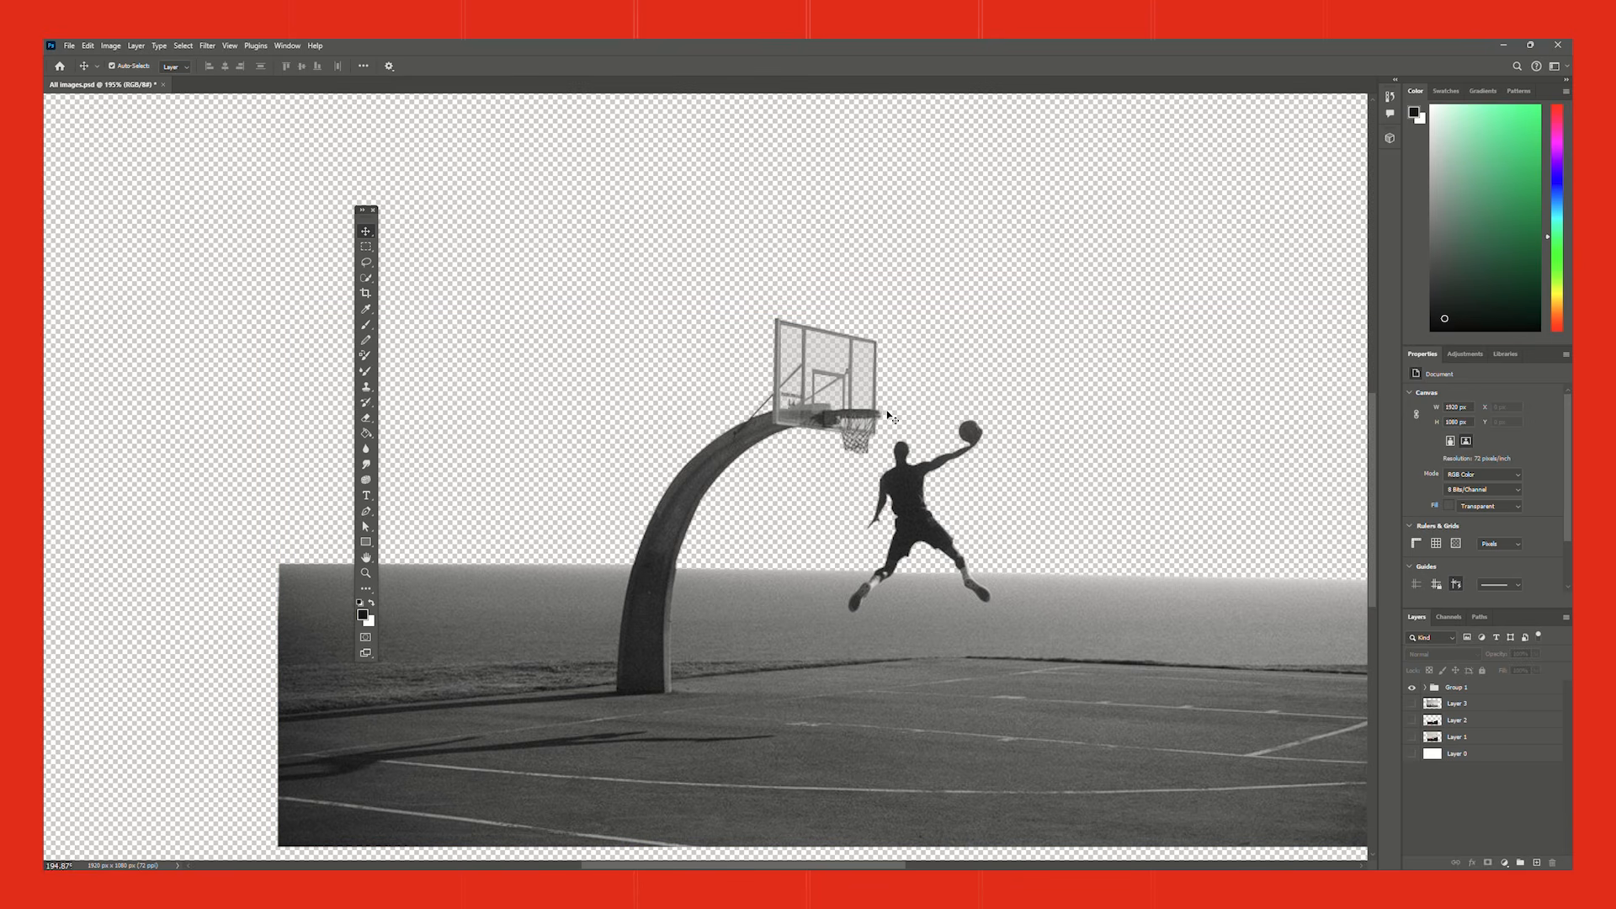
pyautogui.scroll(-3, 997, 501)
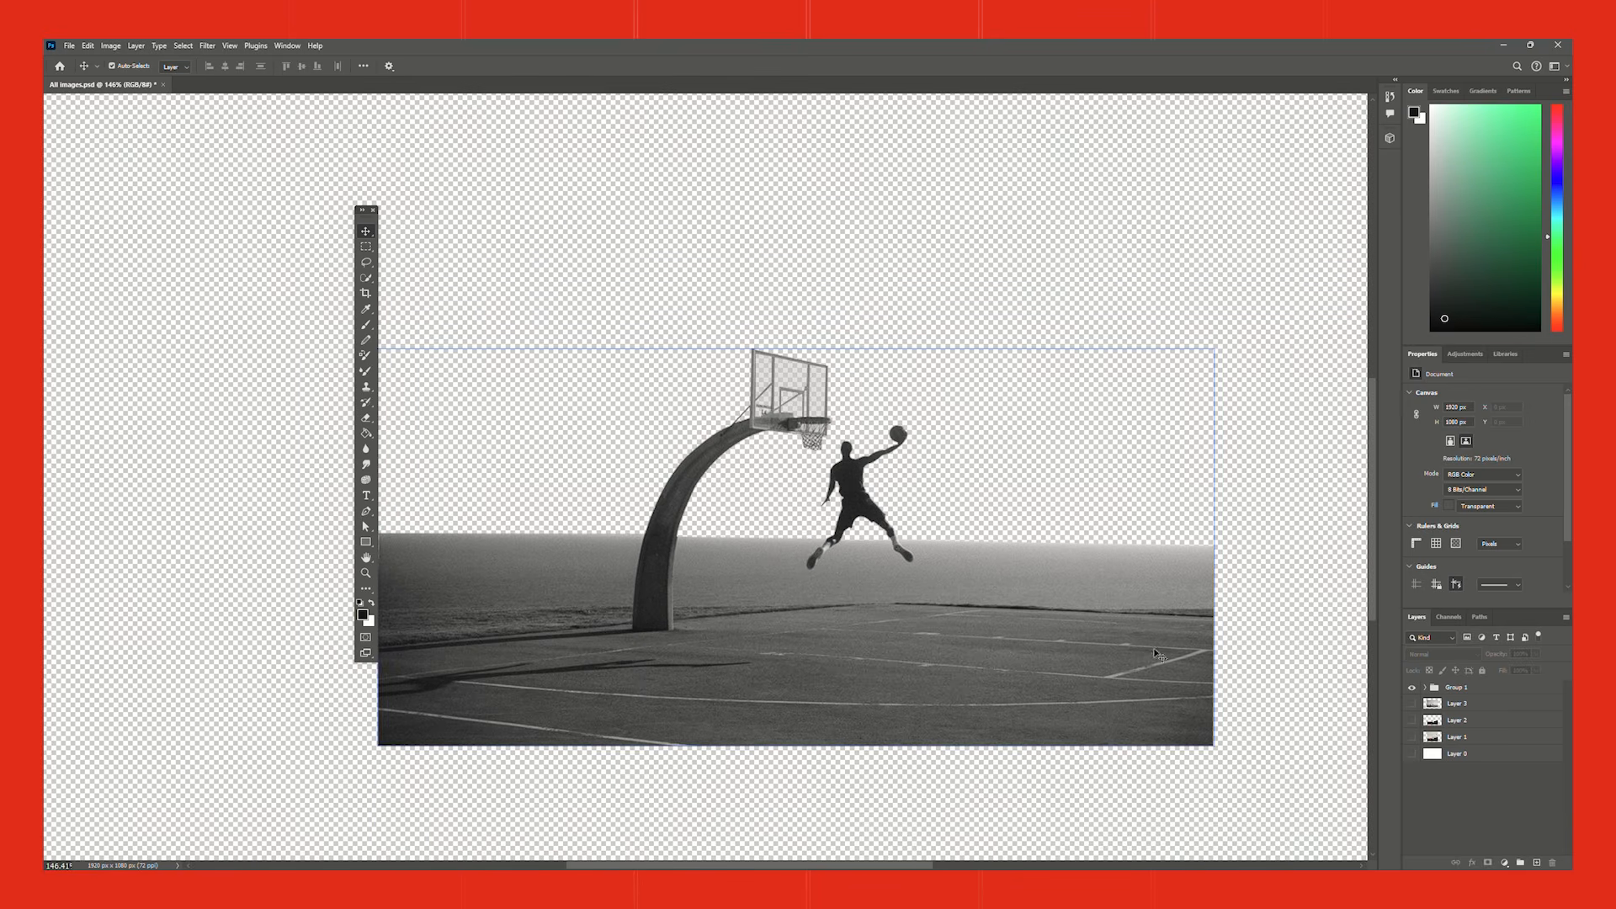
pyautogui.scroll(-2, 1006, 524)
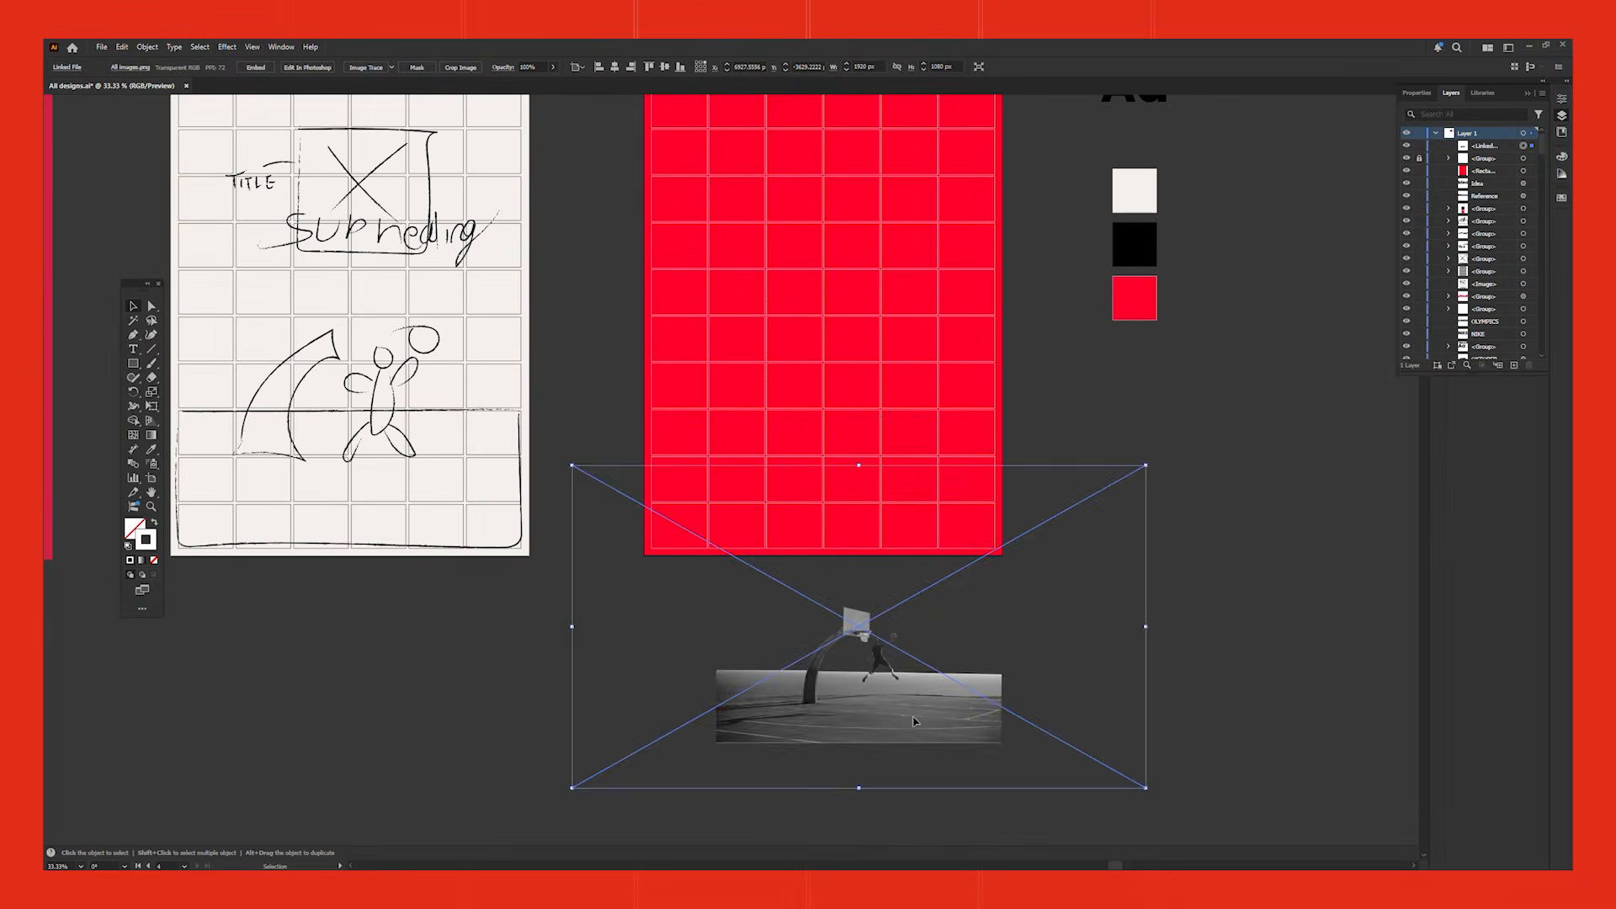
# Move the placed basketball image onto the poster's lower part and crop it to the edges of its visible content.
pyautogui.moveTo(891, 384); pyautogui.dragTo(847, 404)
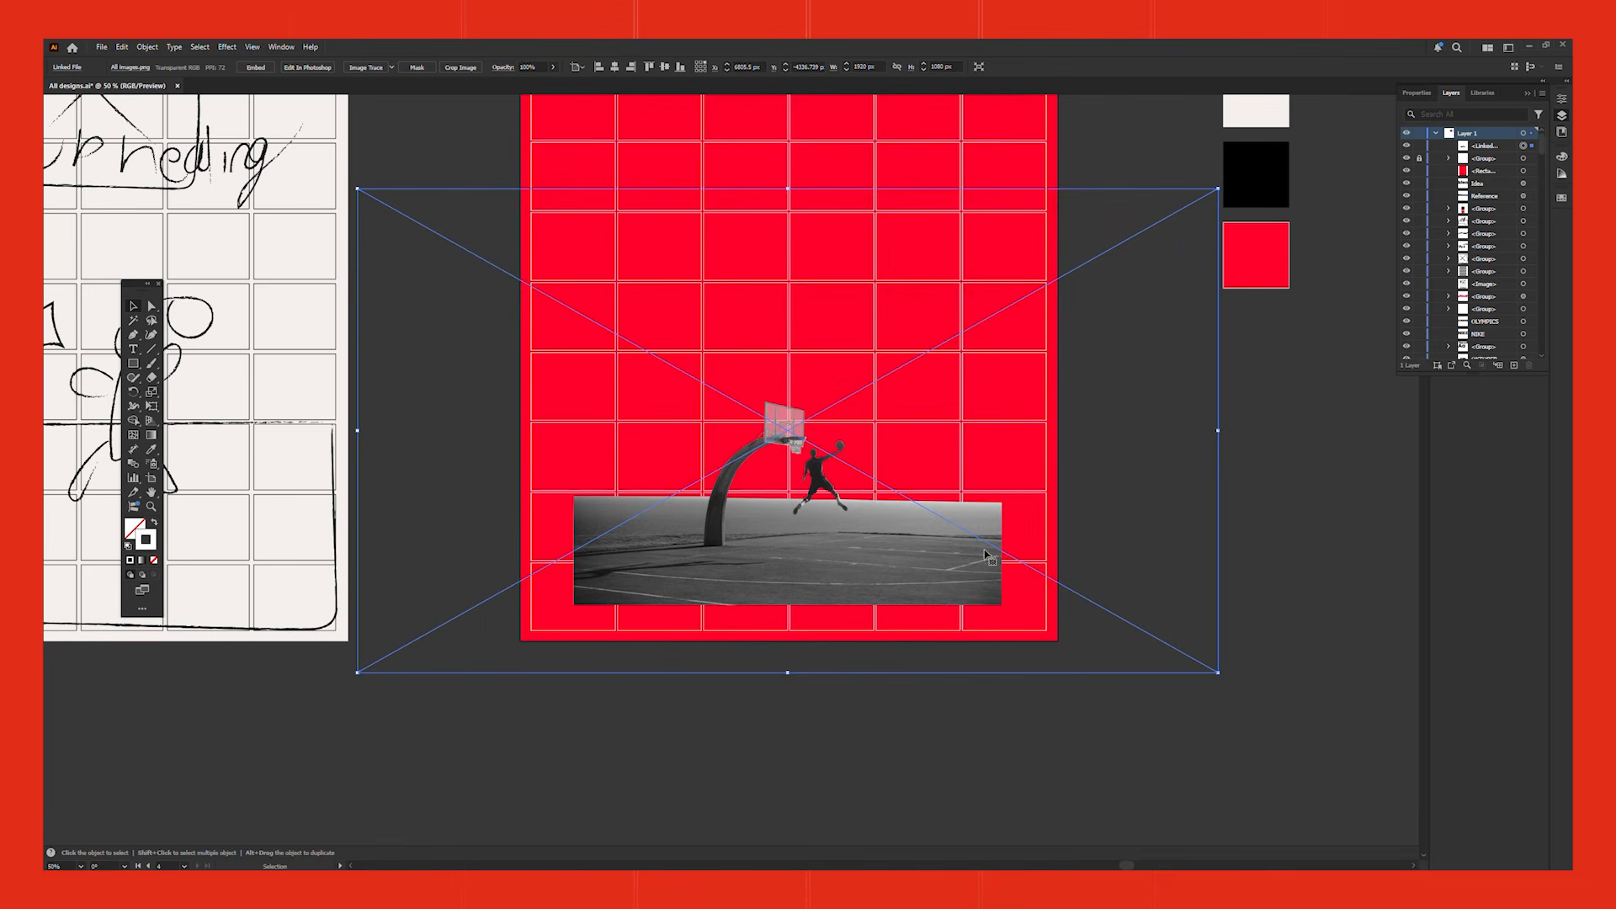
pyautogui.click(462, 72)
pyautogui.click(914, 473)
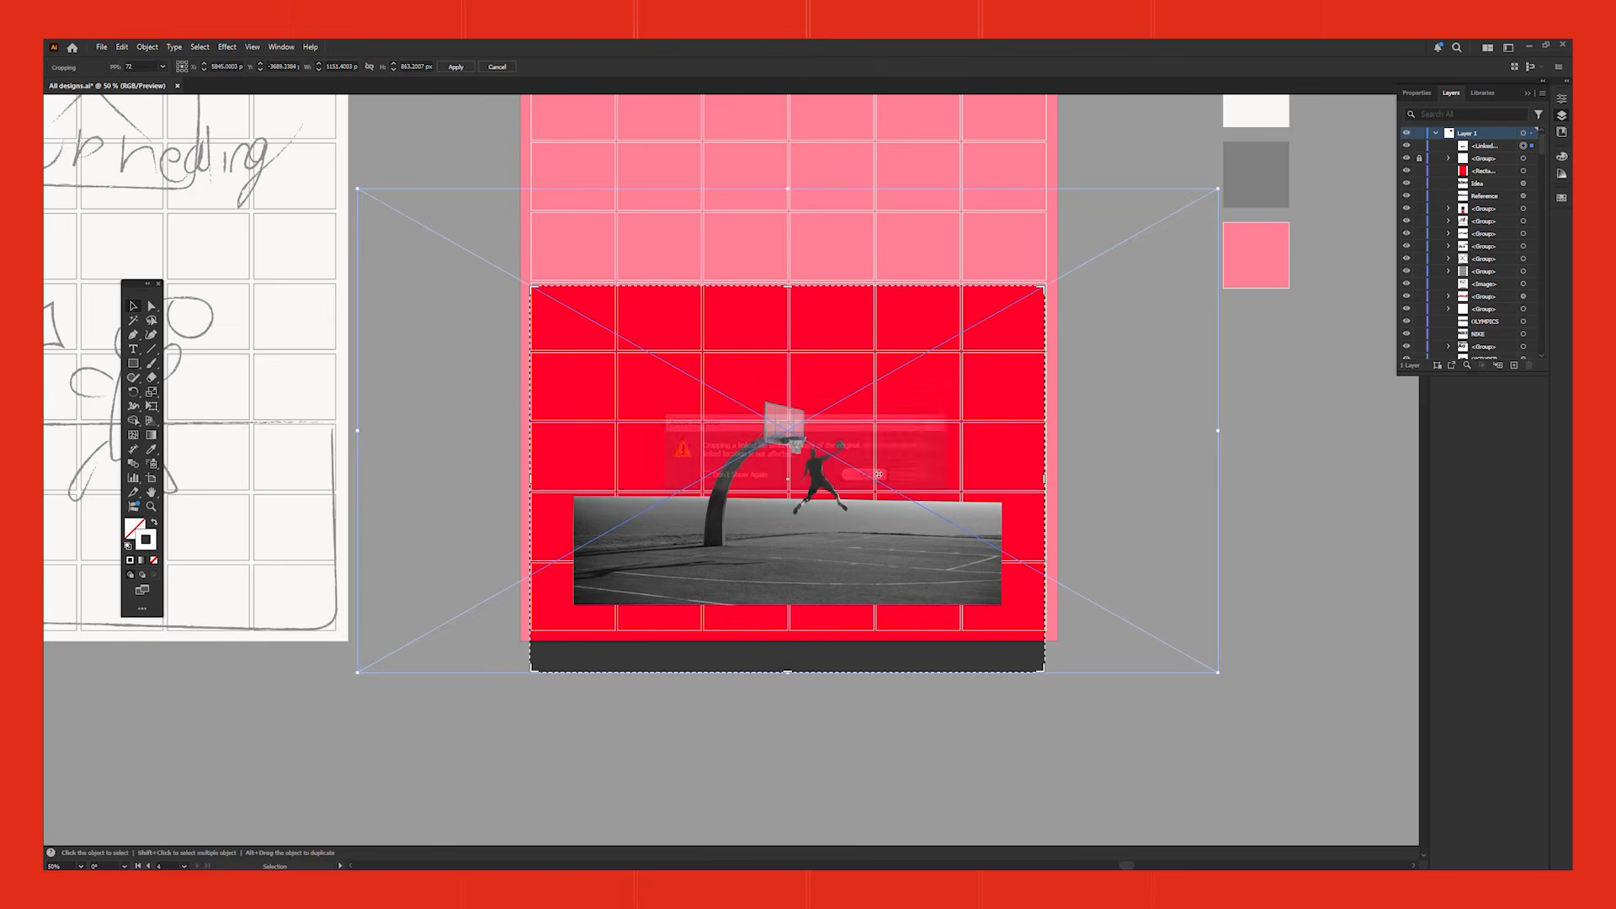
pyautogui.moveTo(1049, 482); pyautogui.dragTo(1001, 479)
pyautogui.moveTo(532, 479); pyautogui.dragTo(574, 479)
pyautogui.moveTo(787, 288); pyautogui.dragTo(788, 388)
pyautogui.moveTo(789, 673); pyautogui.dragTo(789, 605)
pyautogui.press('Return')
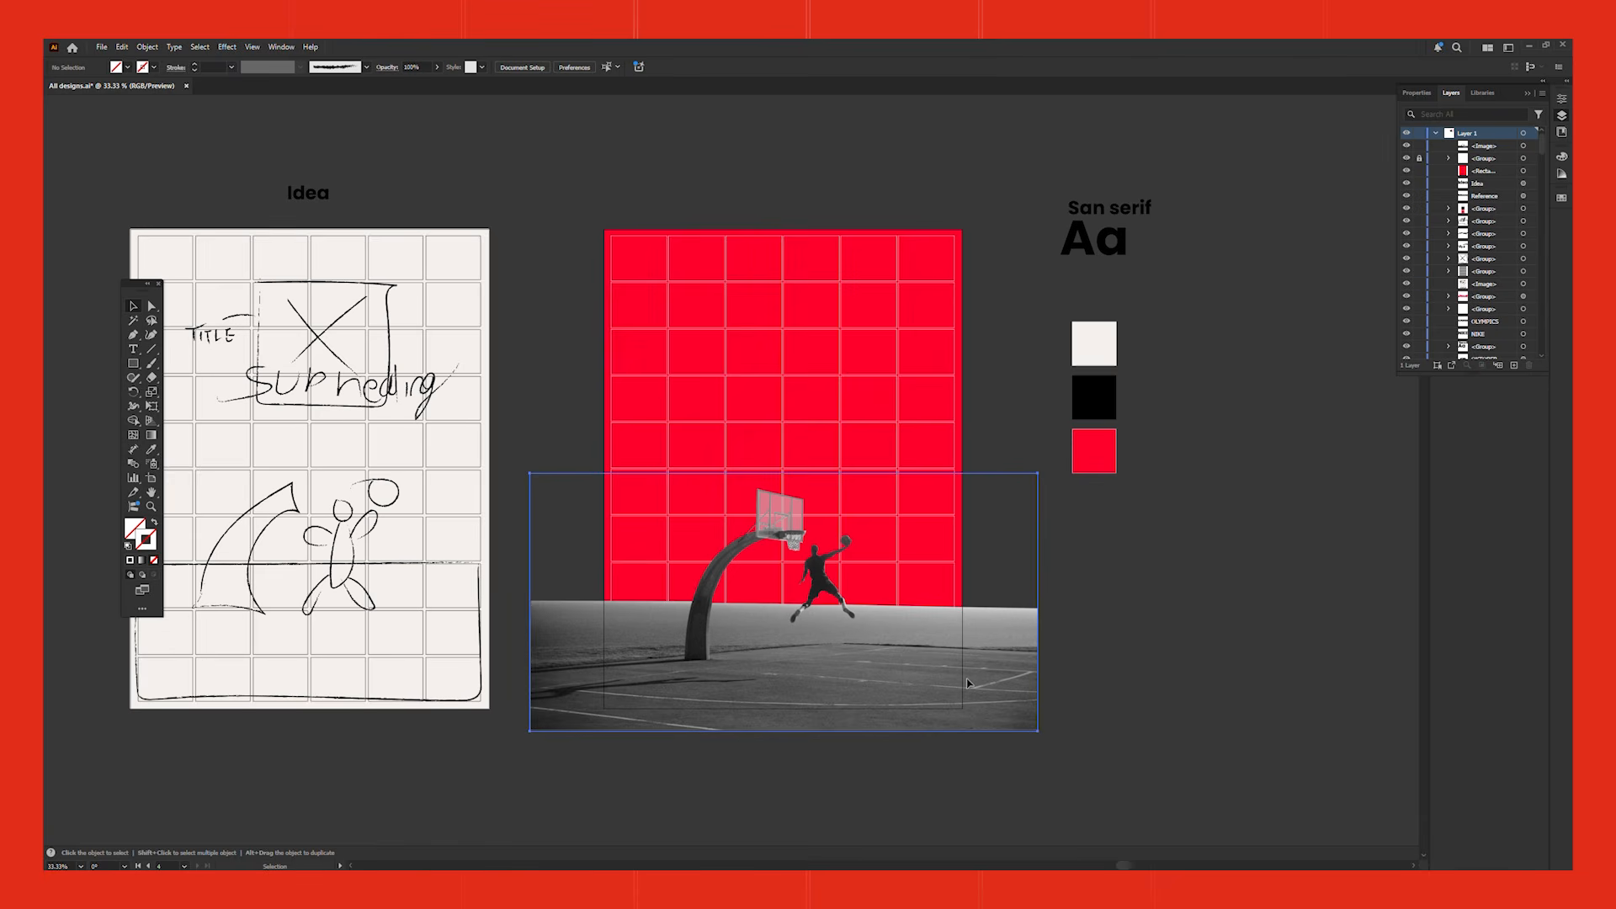
# Crop the enlarged basketball image to the red poster's edges.
pyautogui.click(967, 683)
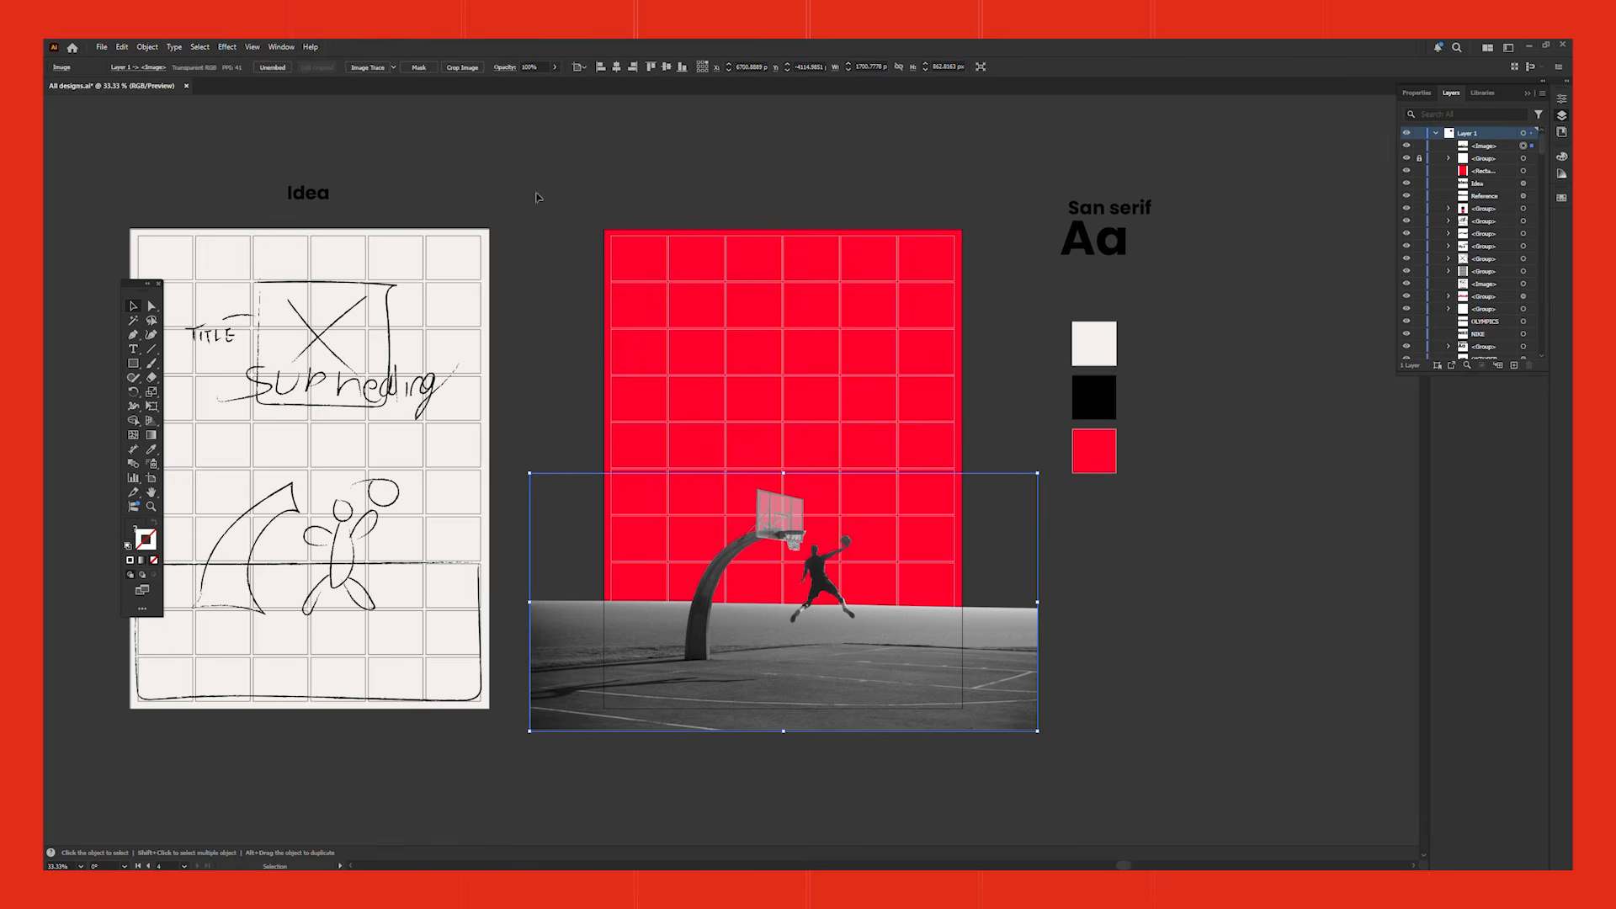
pyautogui.click(462, 68)
pyautogui.moveTo(783, 714); pyautogui.dragTo(781, 711)
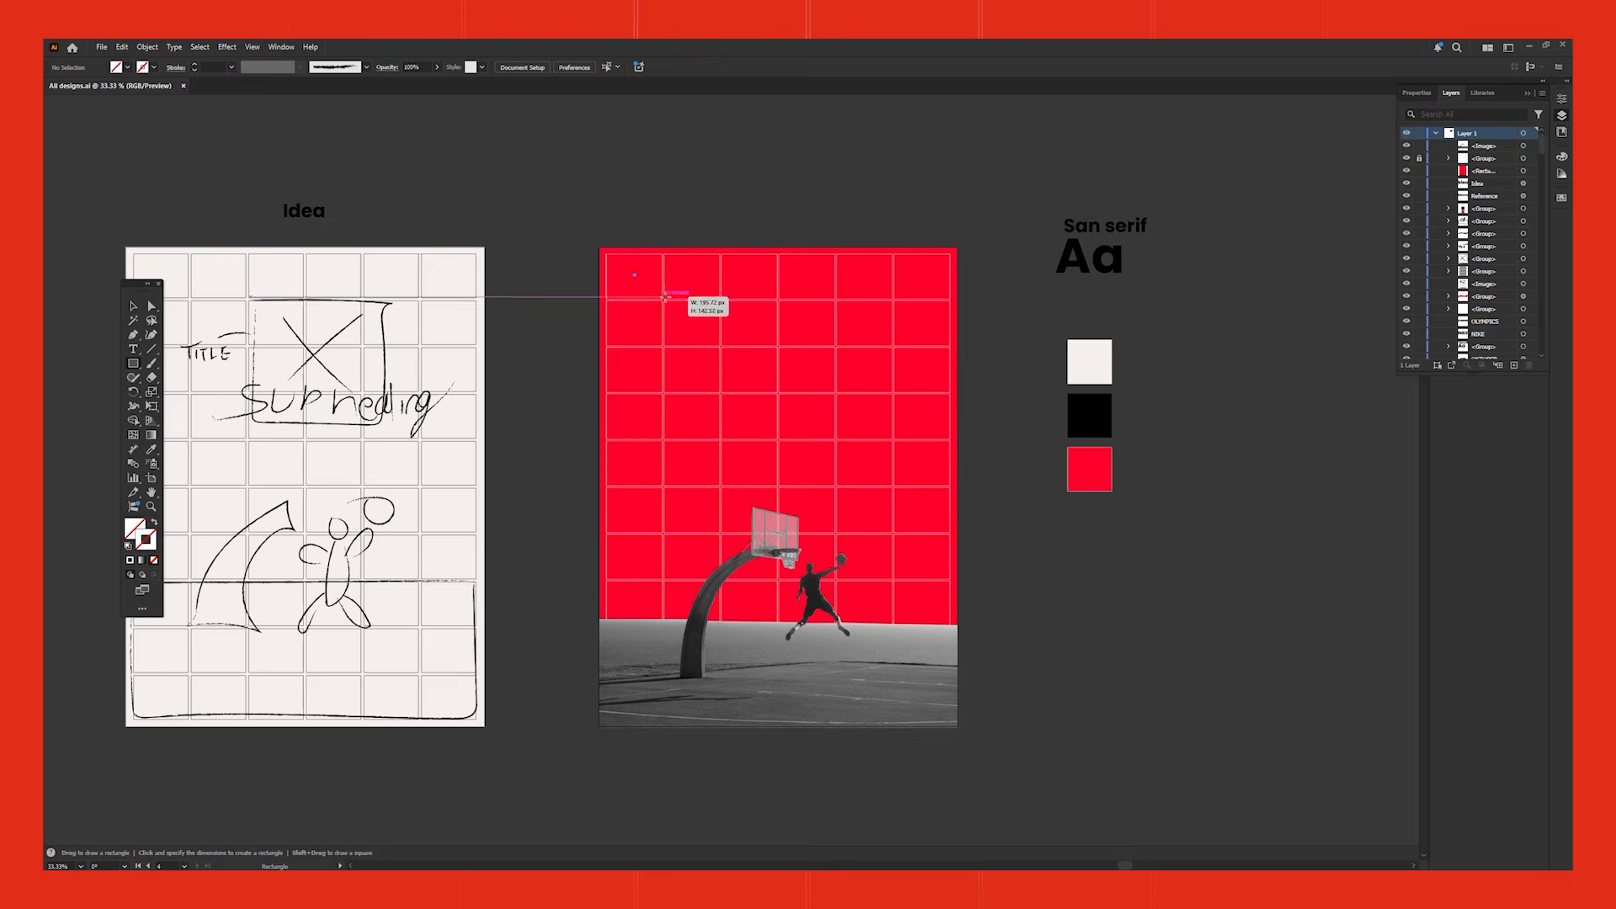
# Draw a rectangle of about 1152 × 1557 px over the grid area and use it as a clipping mask for the basketball image.
pyautogui.moveTo(665, 296); pyautogui.dragTo(951, 717)
pyautogui.press('v')
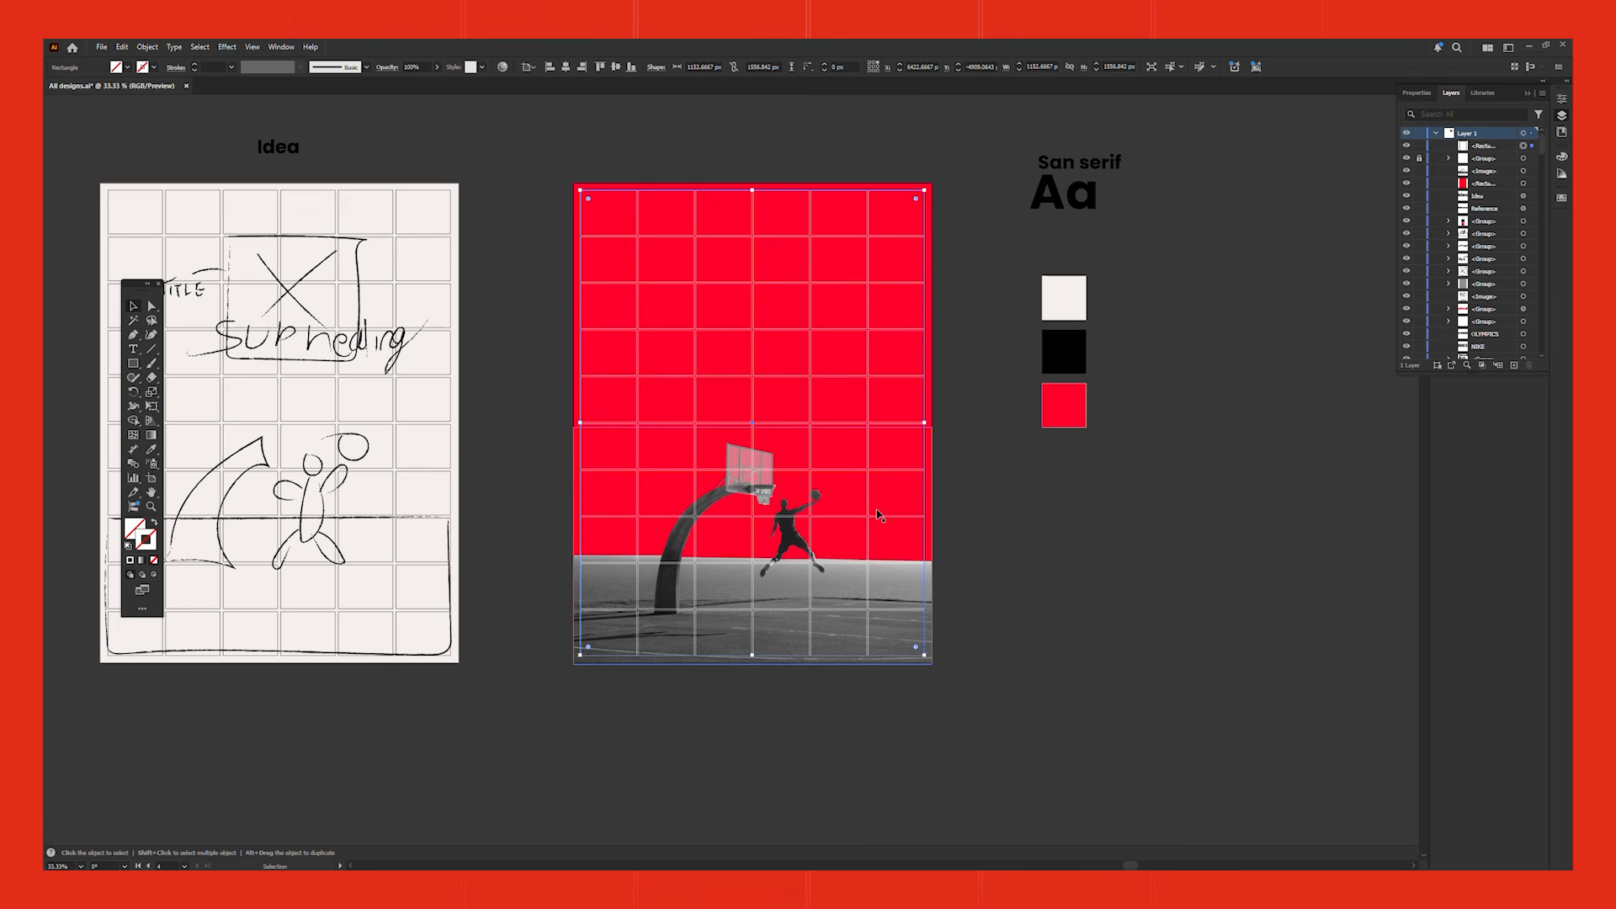
pyautogui.keyDown('shift'); pyautogui.click(908, 592); pyautogui.keyUp('shift')
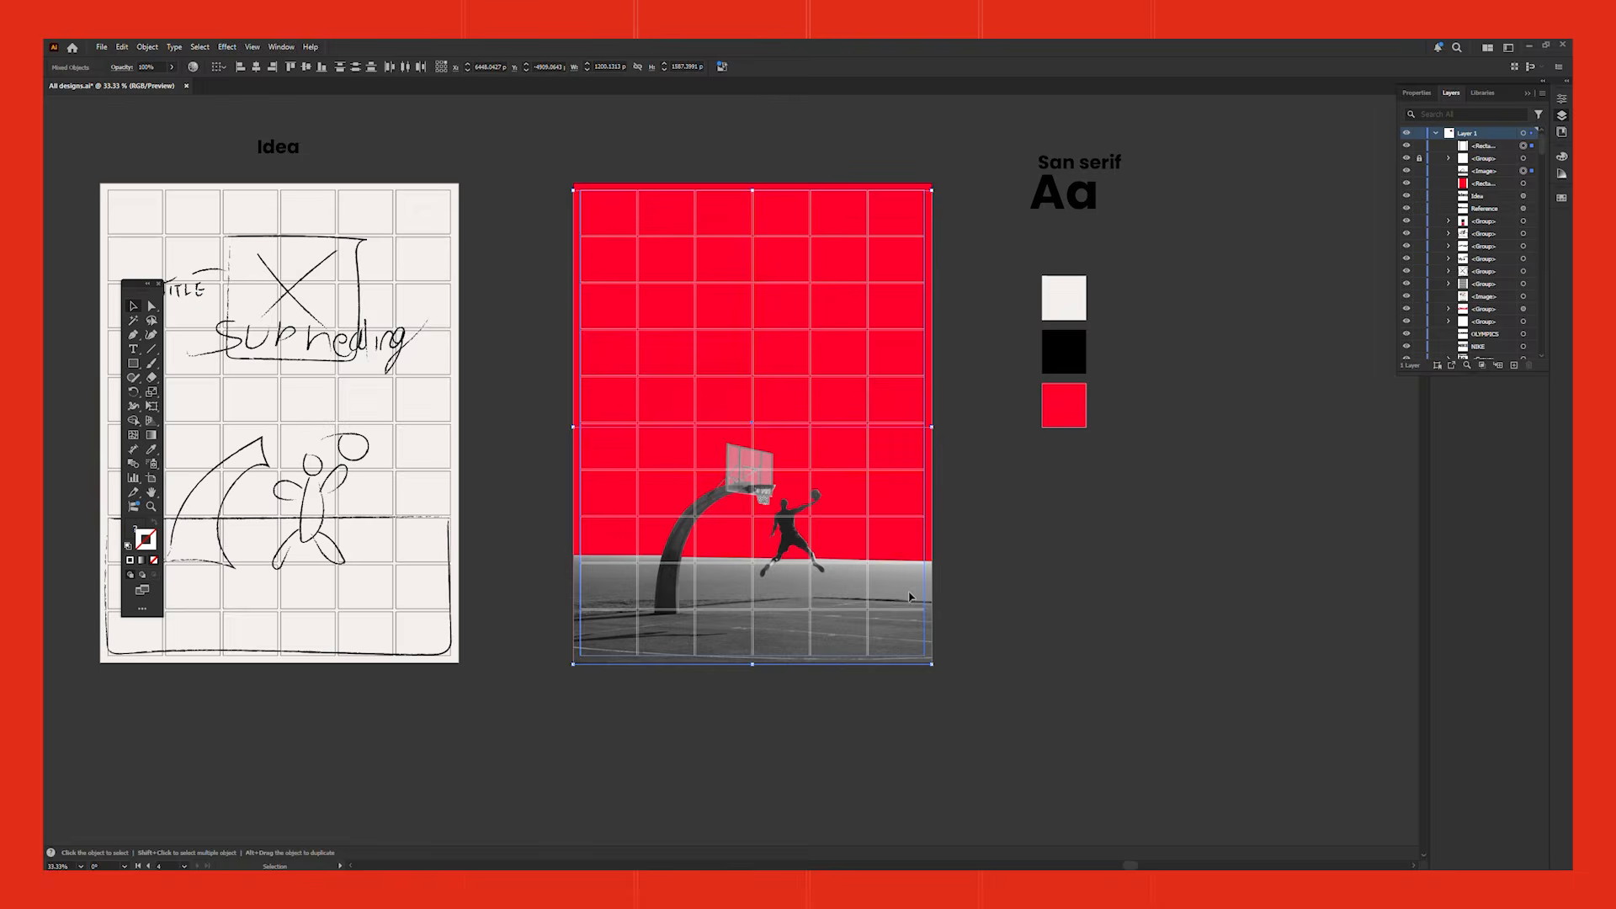
pyautogui.rightClick(909, 596)
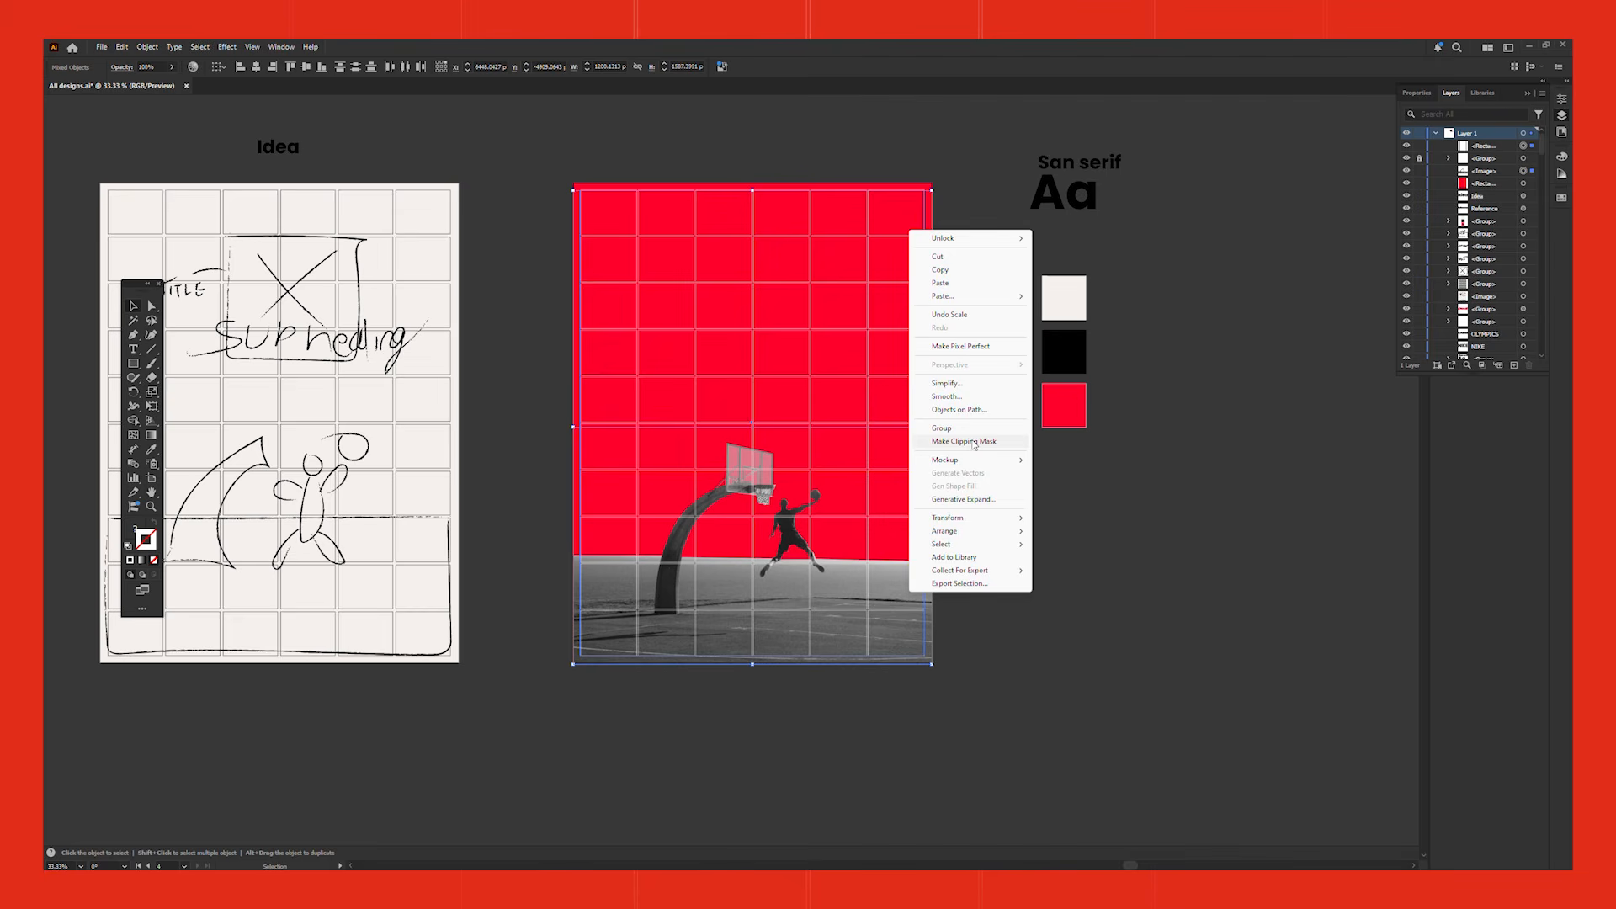
pyautogui.click(974, 445)
pyautogui.hotkey('ctrl', '1')
pyautogui.click(991, 566)
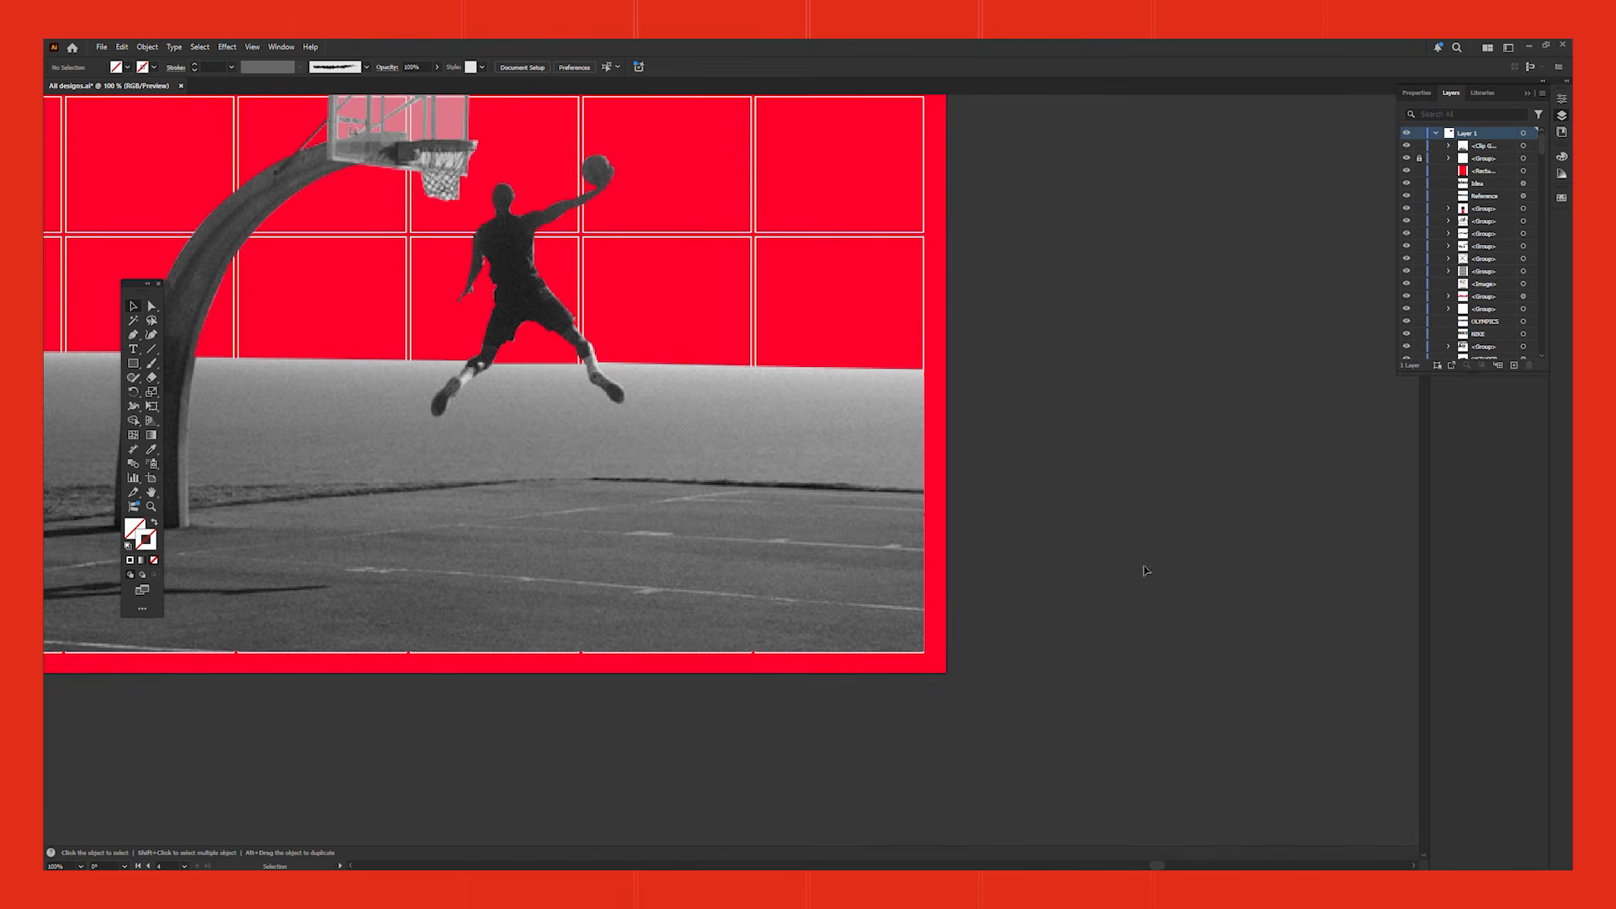
pyautogui.scroll(-1, 1060, 461)
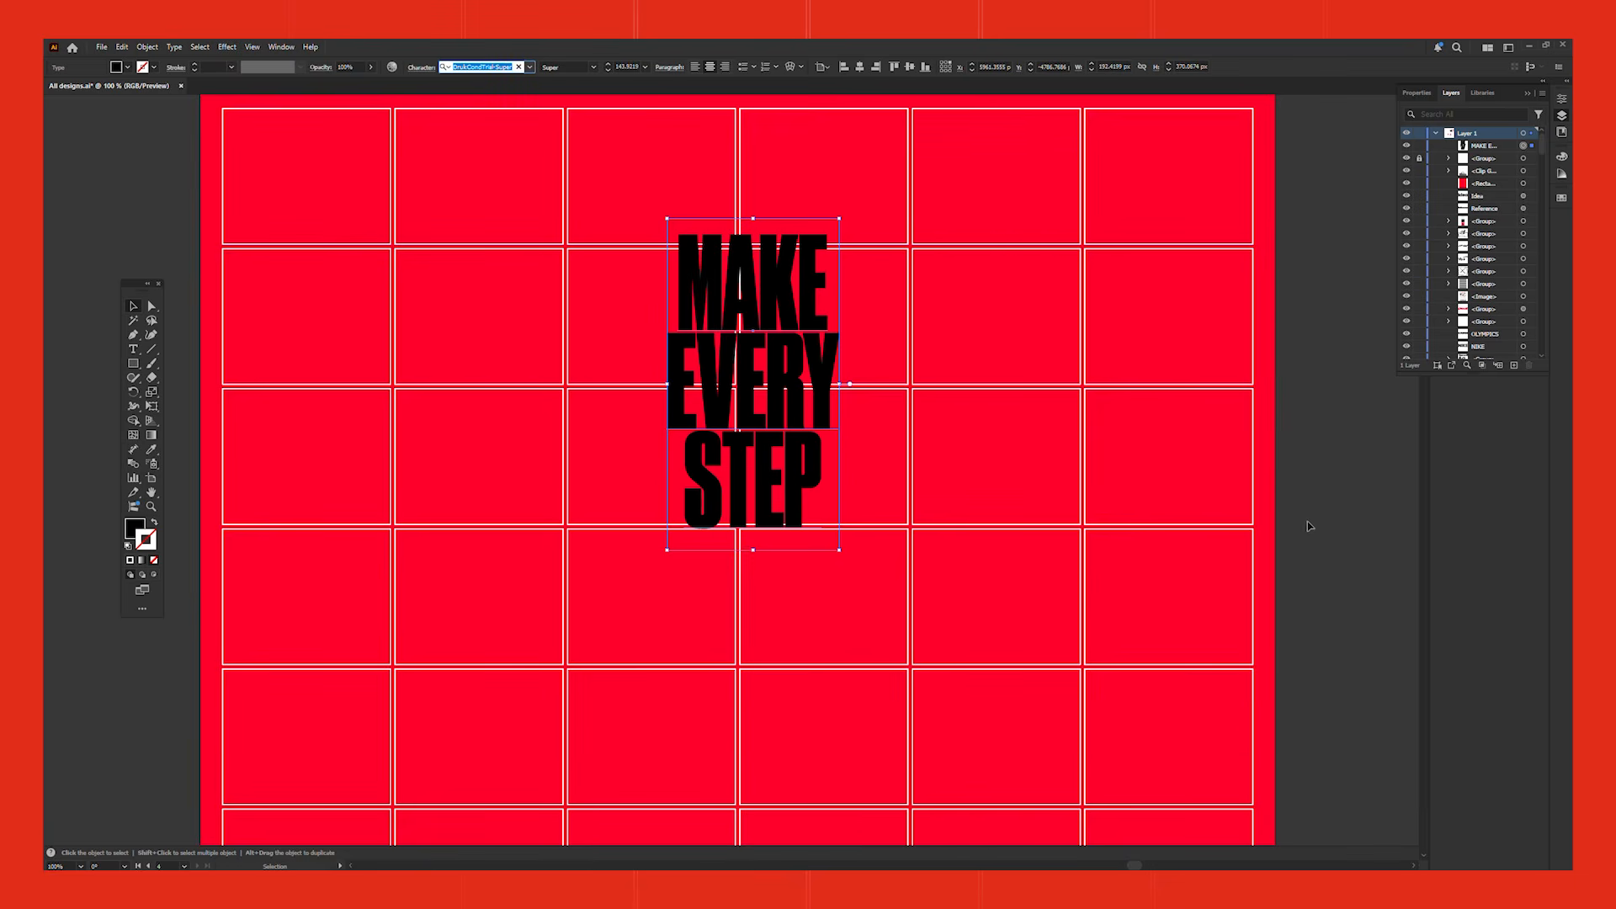
pyautogui.scroll(1, 1350, 512)
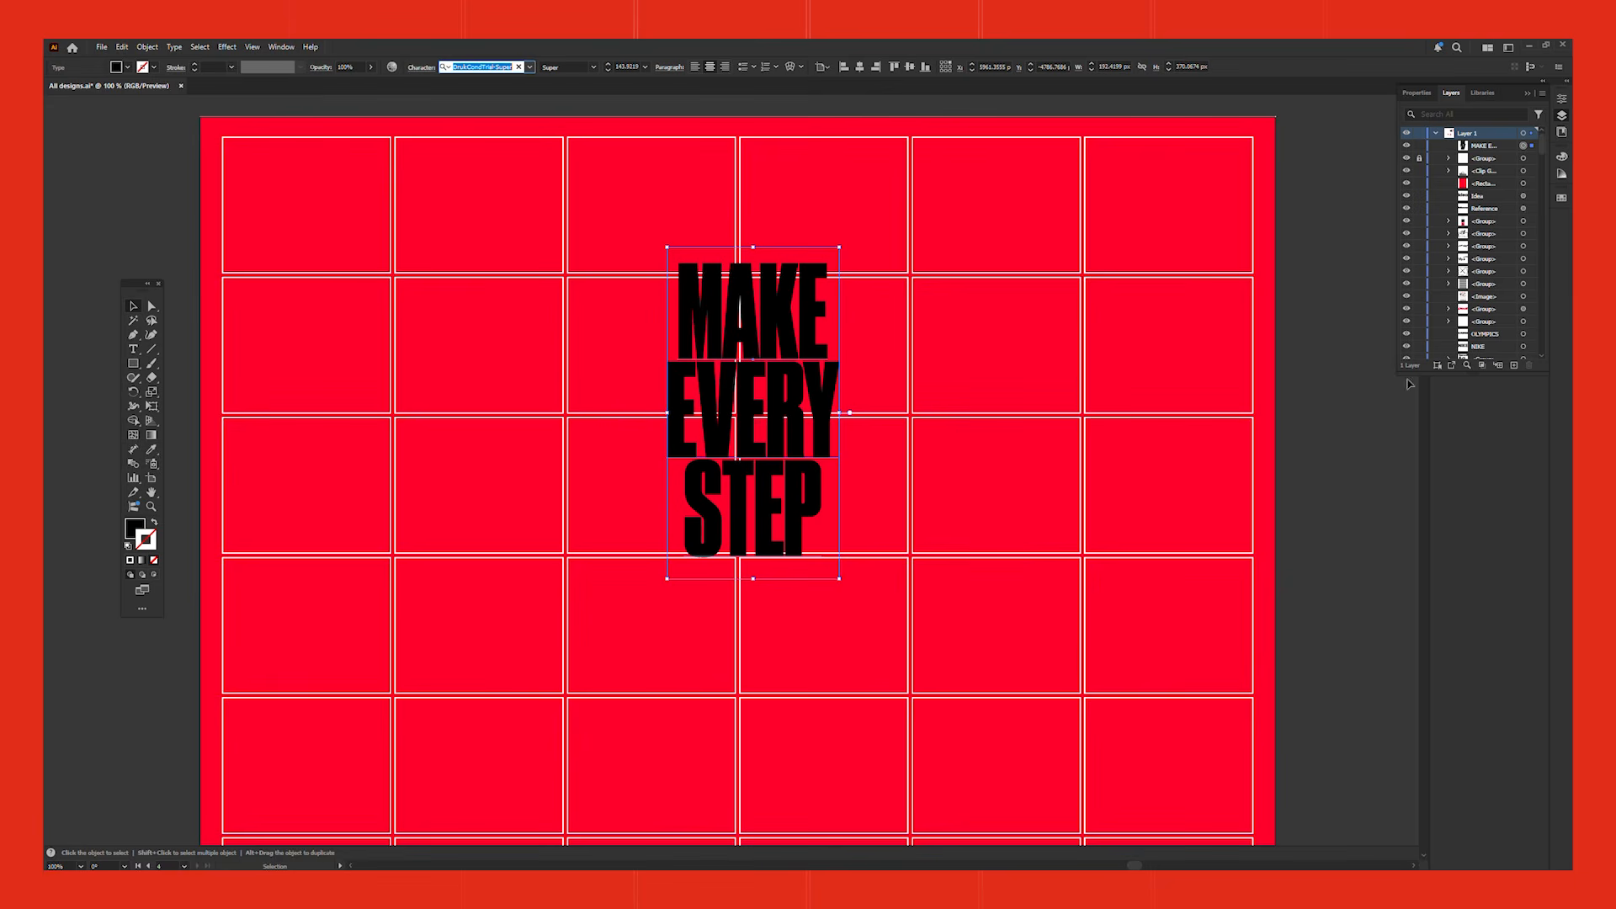
# Shift the MAKE EVERY STEP title slightly towards the centre gridline in the poster's upper part and place it behind the grid.
pyautogui.press('Escape')
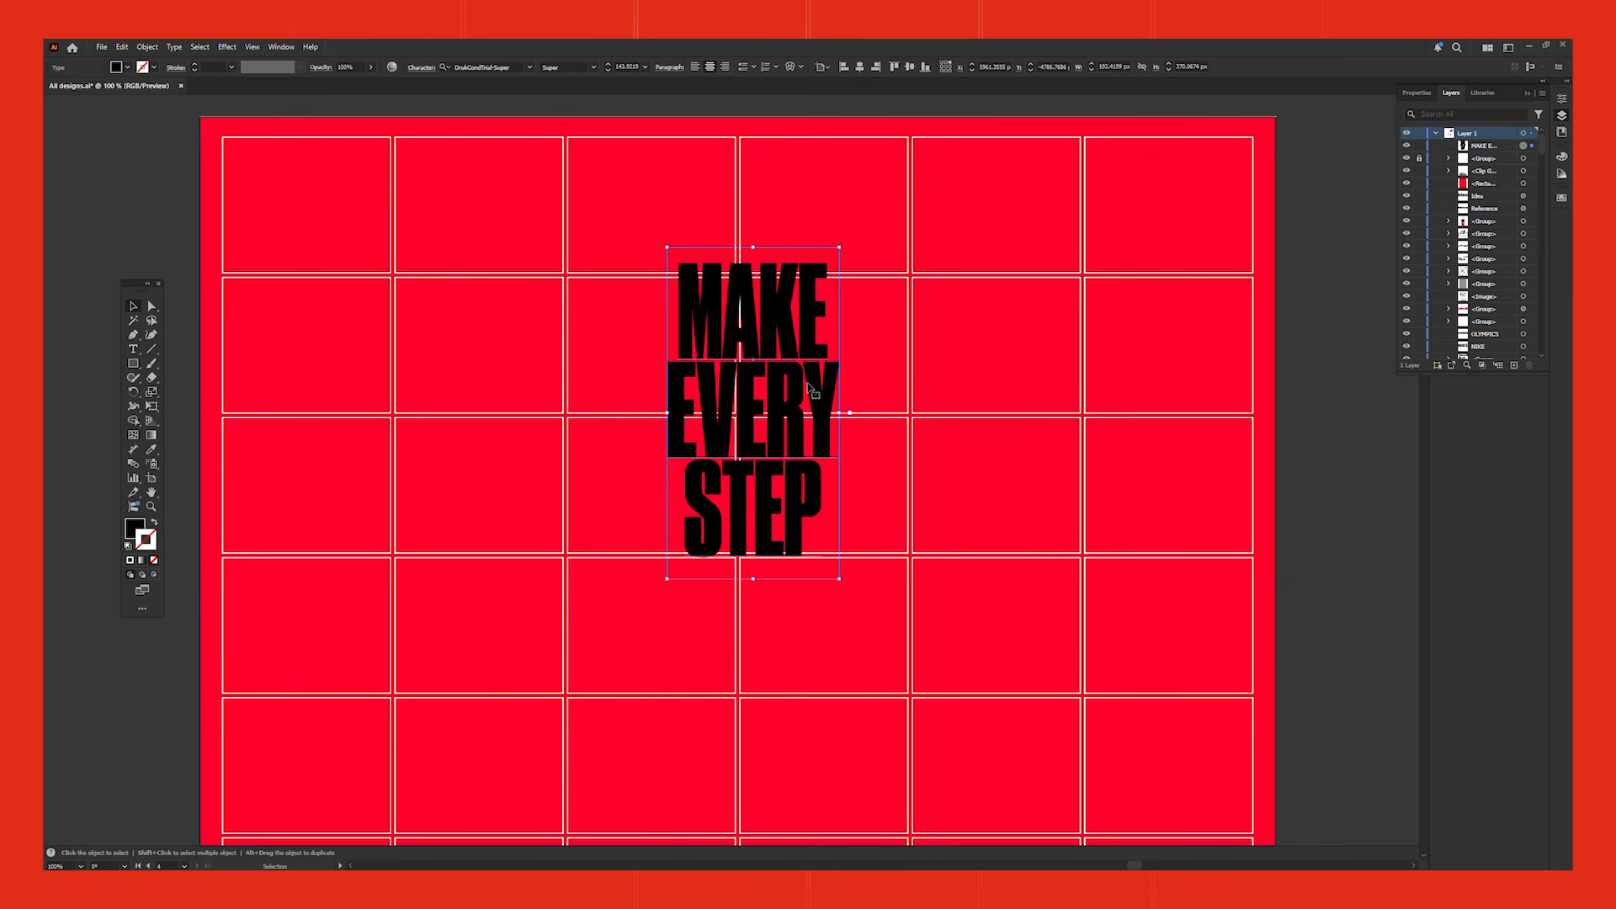
pyautogui.moveTo(820, 414); pyautogui.dragTo(813, 414)
pyautogui.scroll(-1, 800, 353)
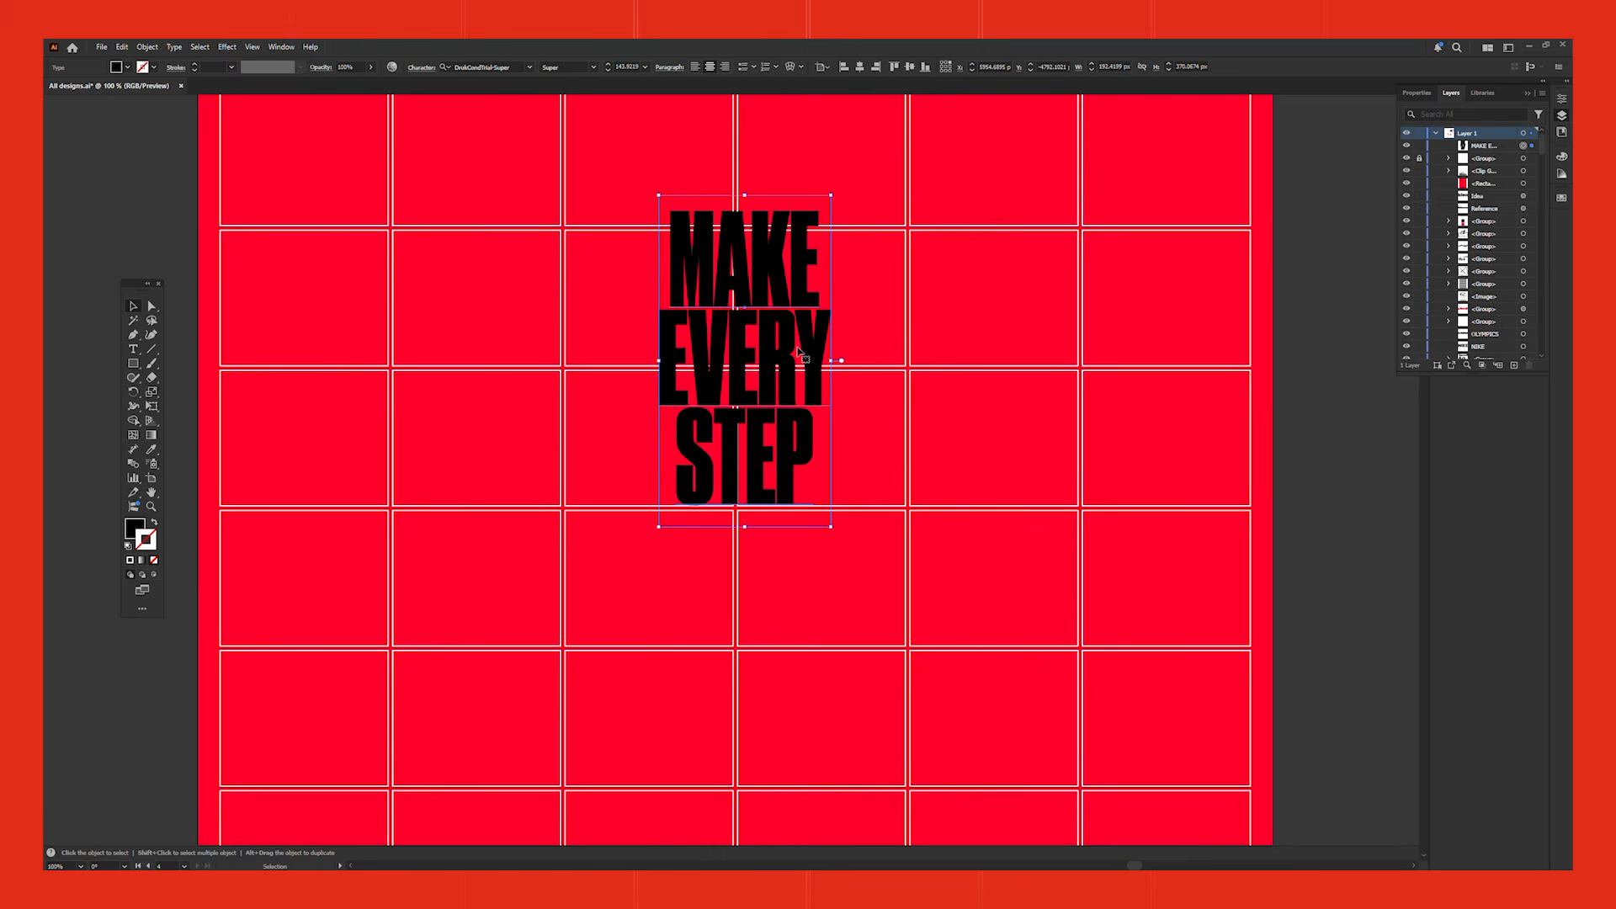
pyautogui.click(859, 447)
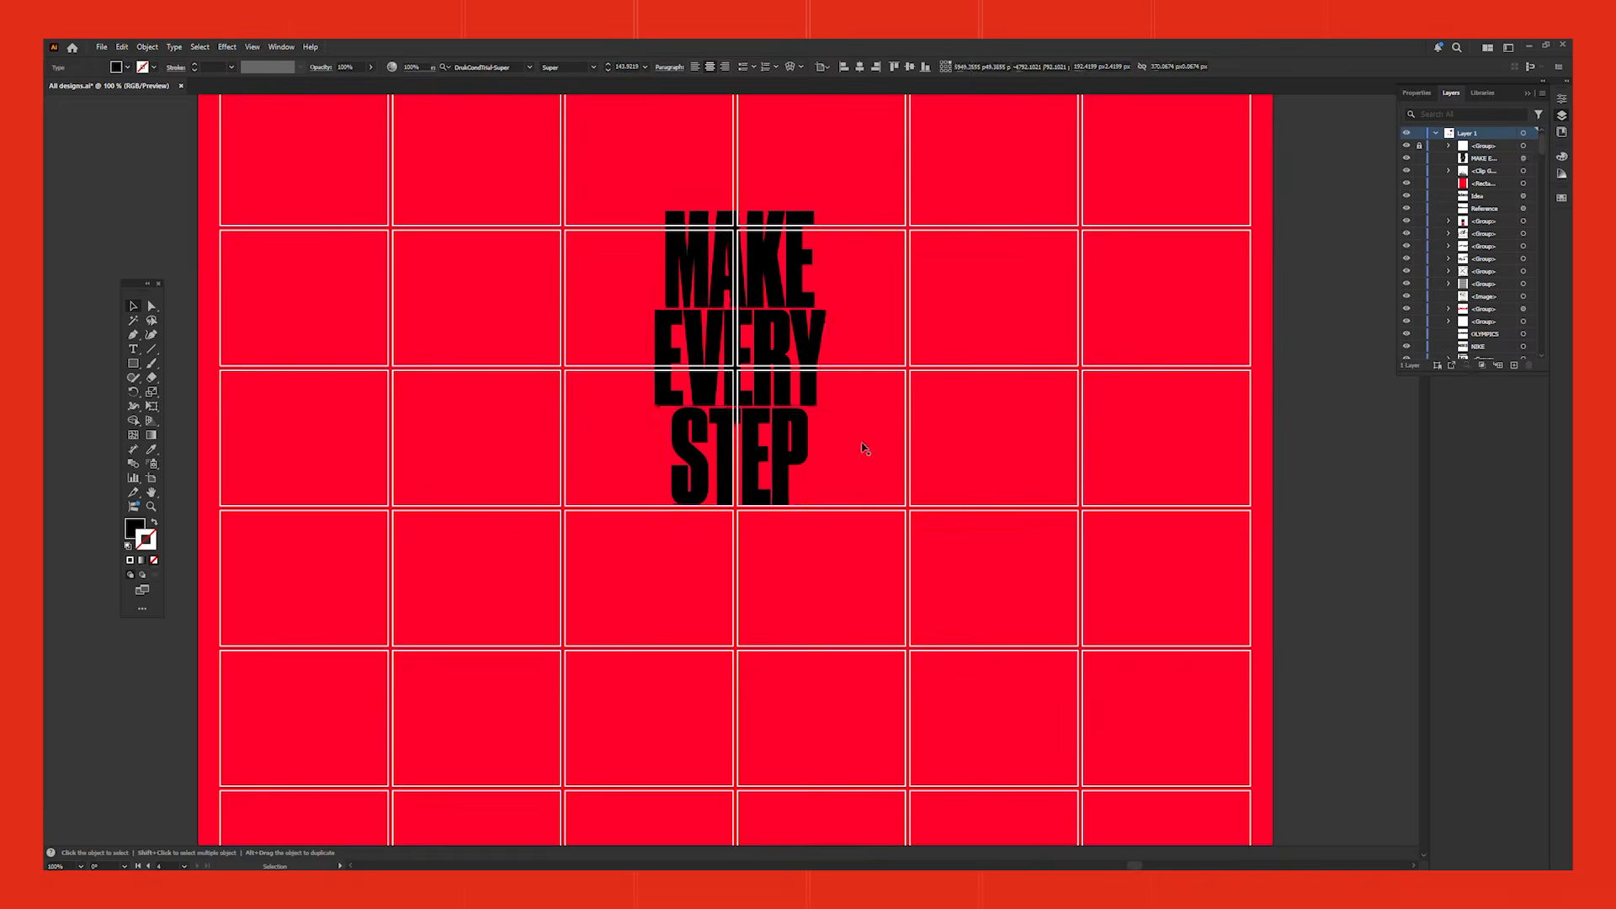
pyautogui.scroll(-2, 858, 447)
pyautogui.scroll(2, 1176, 505)
pyautogui.scroll(1, 1190, 472)
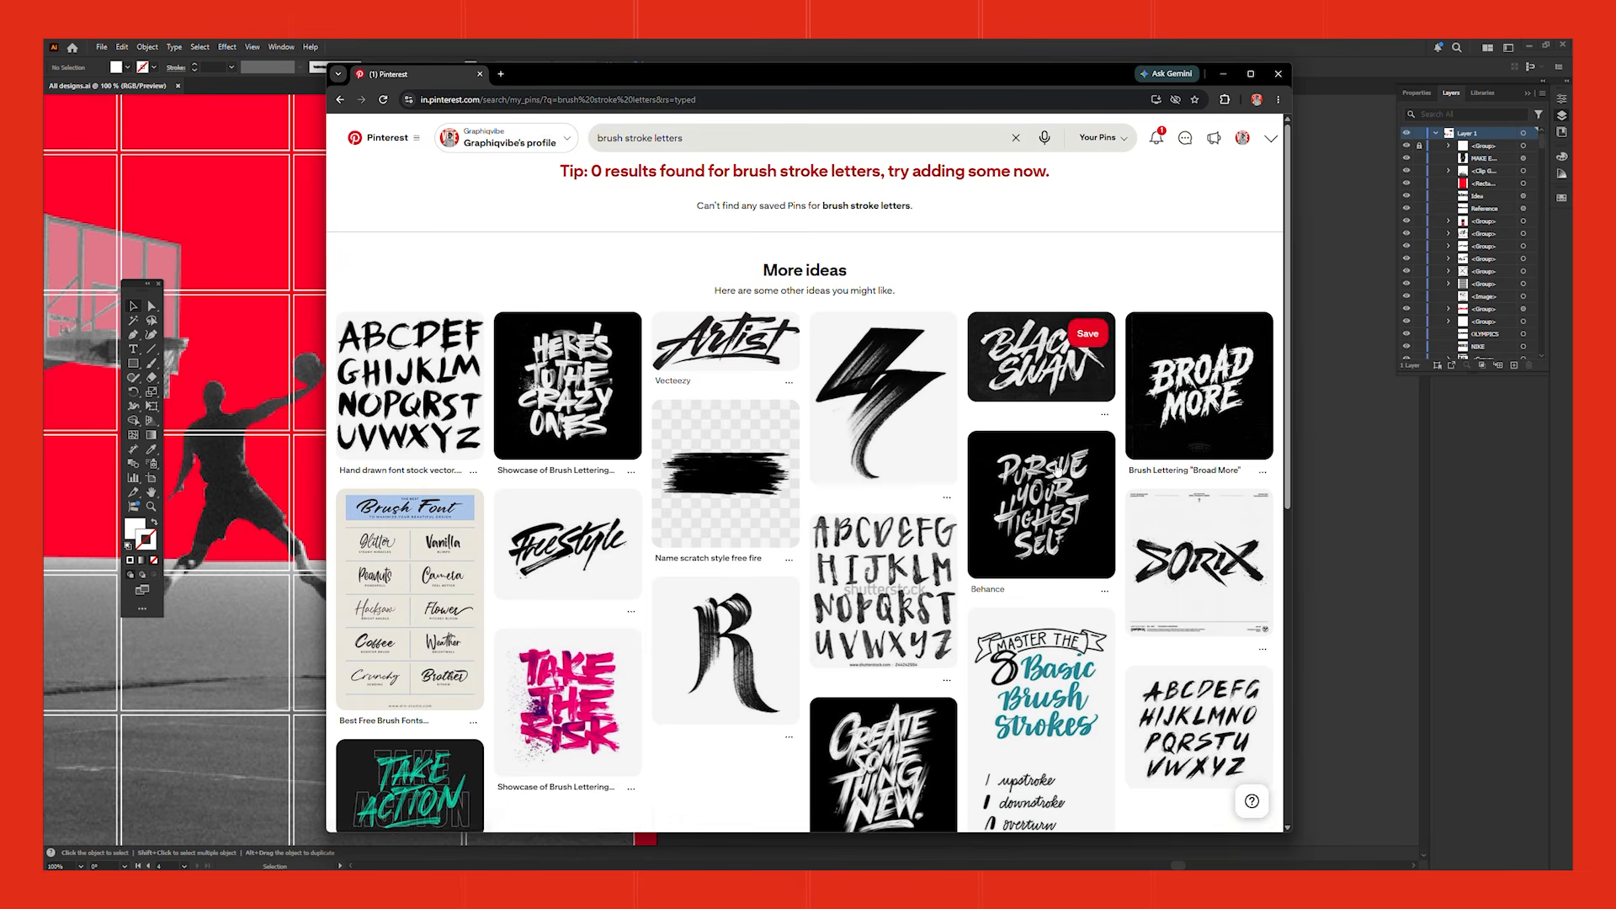
# Copy the LHF Hick Sticks font image from Pinterest and paste it into Illustrator beside the existing hand-lettered alphabet.
pyautogui.click(383, 362)
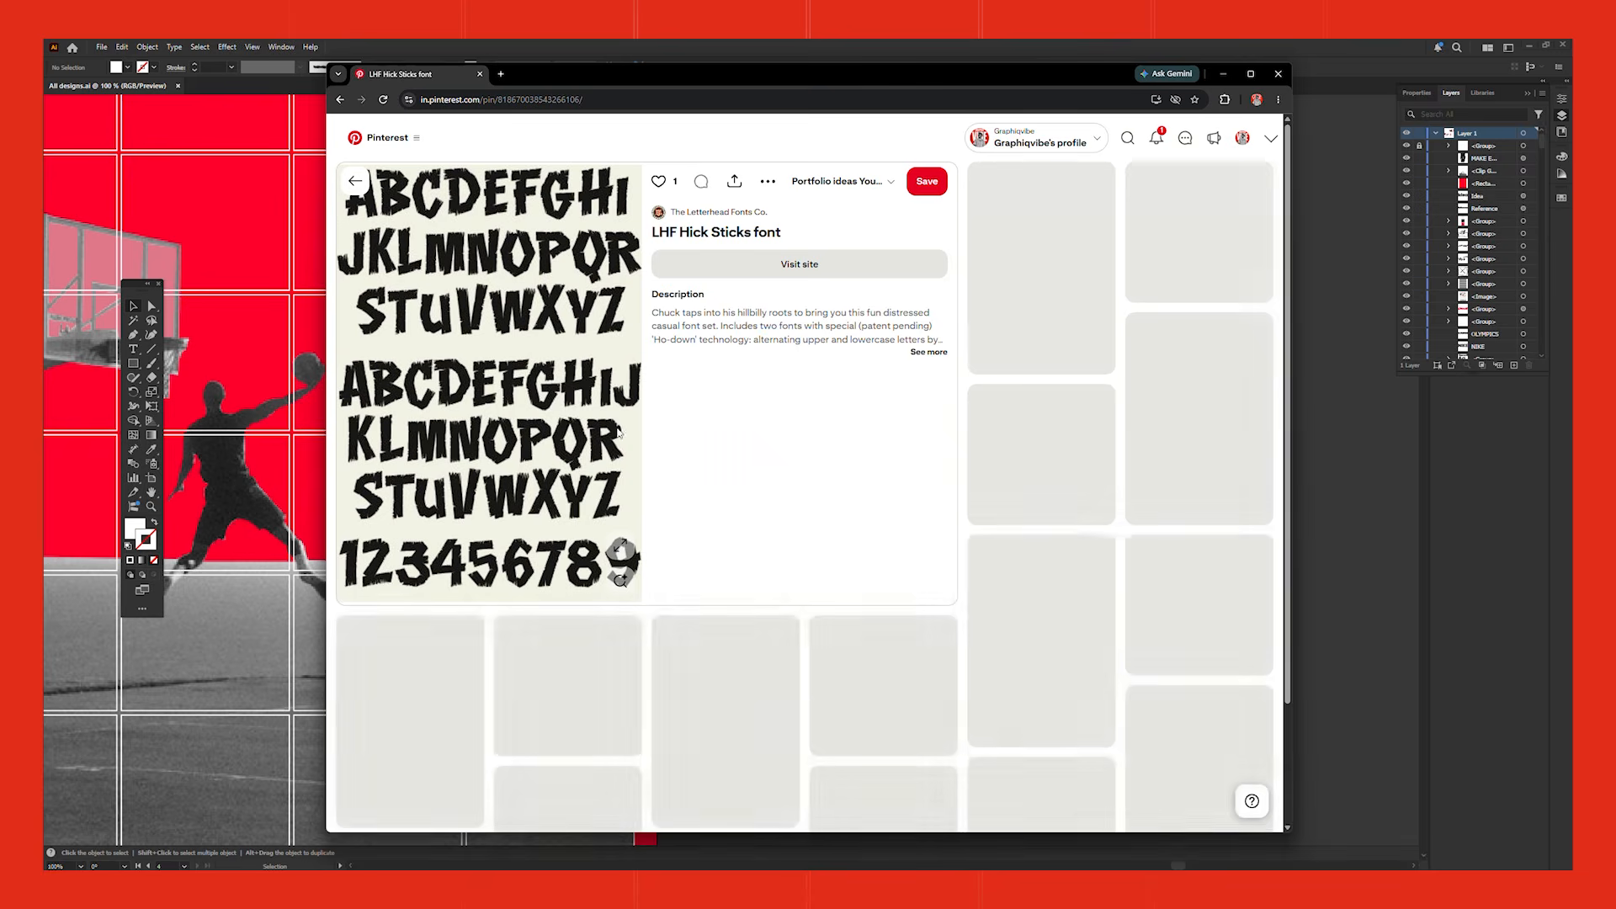
pyautogui.rightClick(521, 375)
pyautogui.click(616, 426)
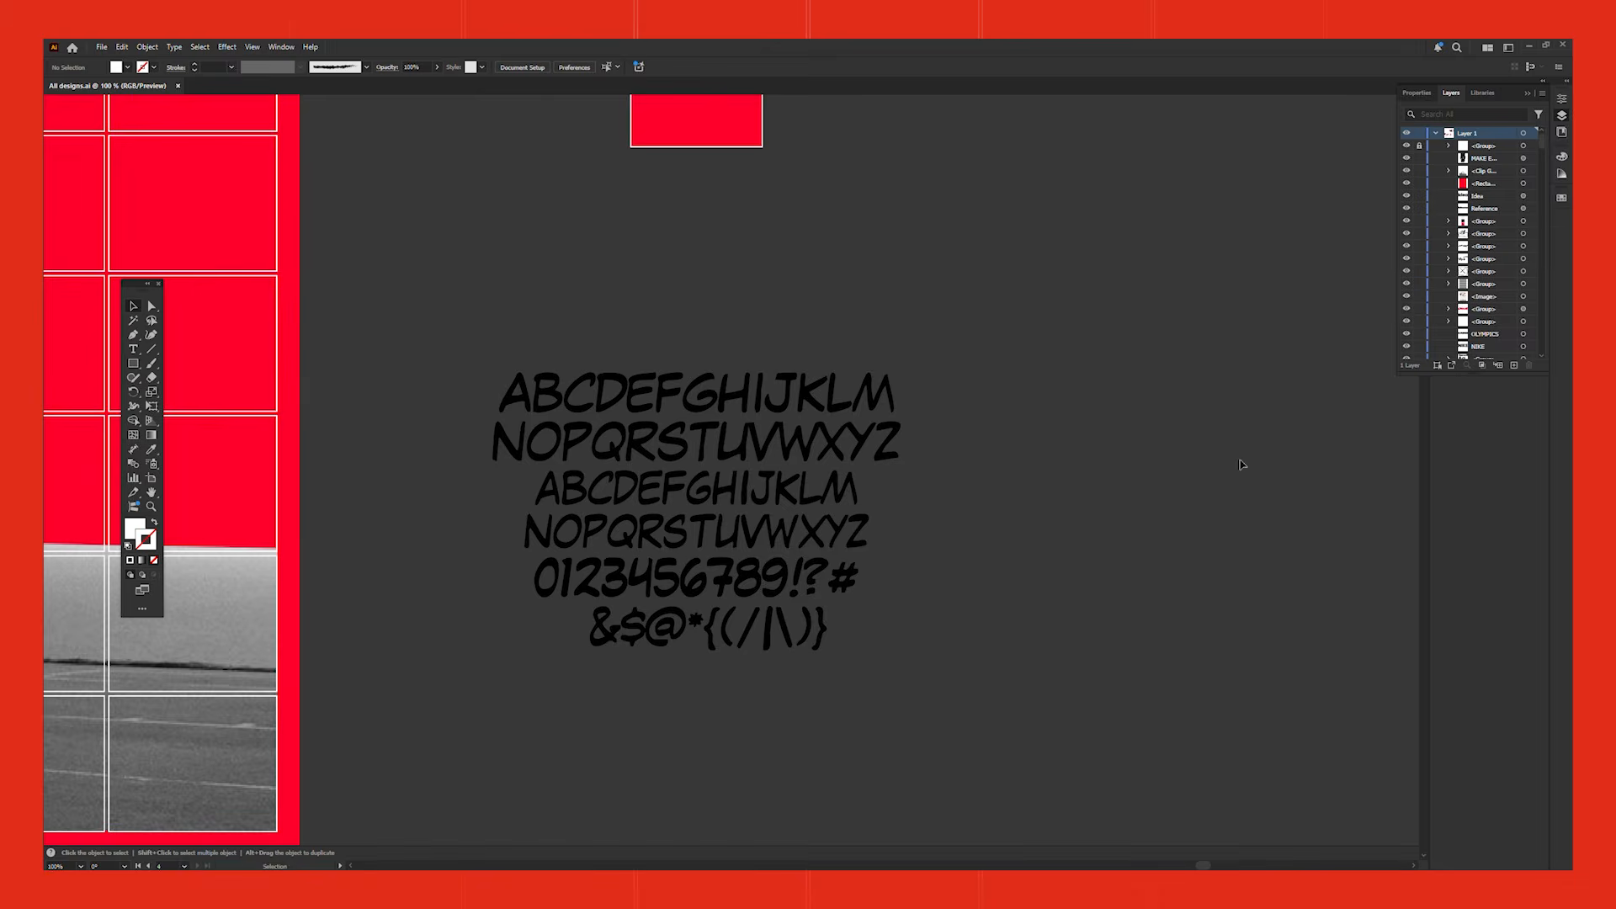
pyautogui.hotkey('ctrl', 'v')
pyautogui.moveTo(841, 502); pyautogui.dragTo(1128, 503)
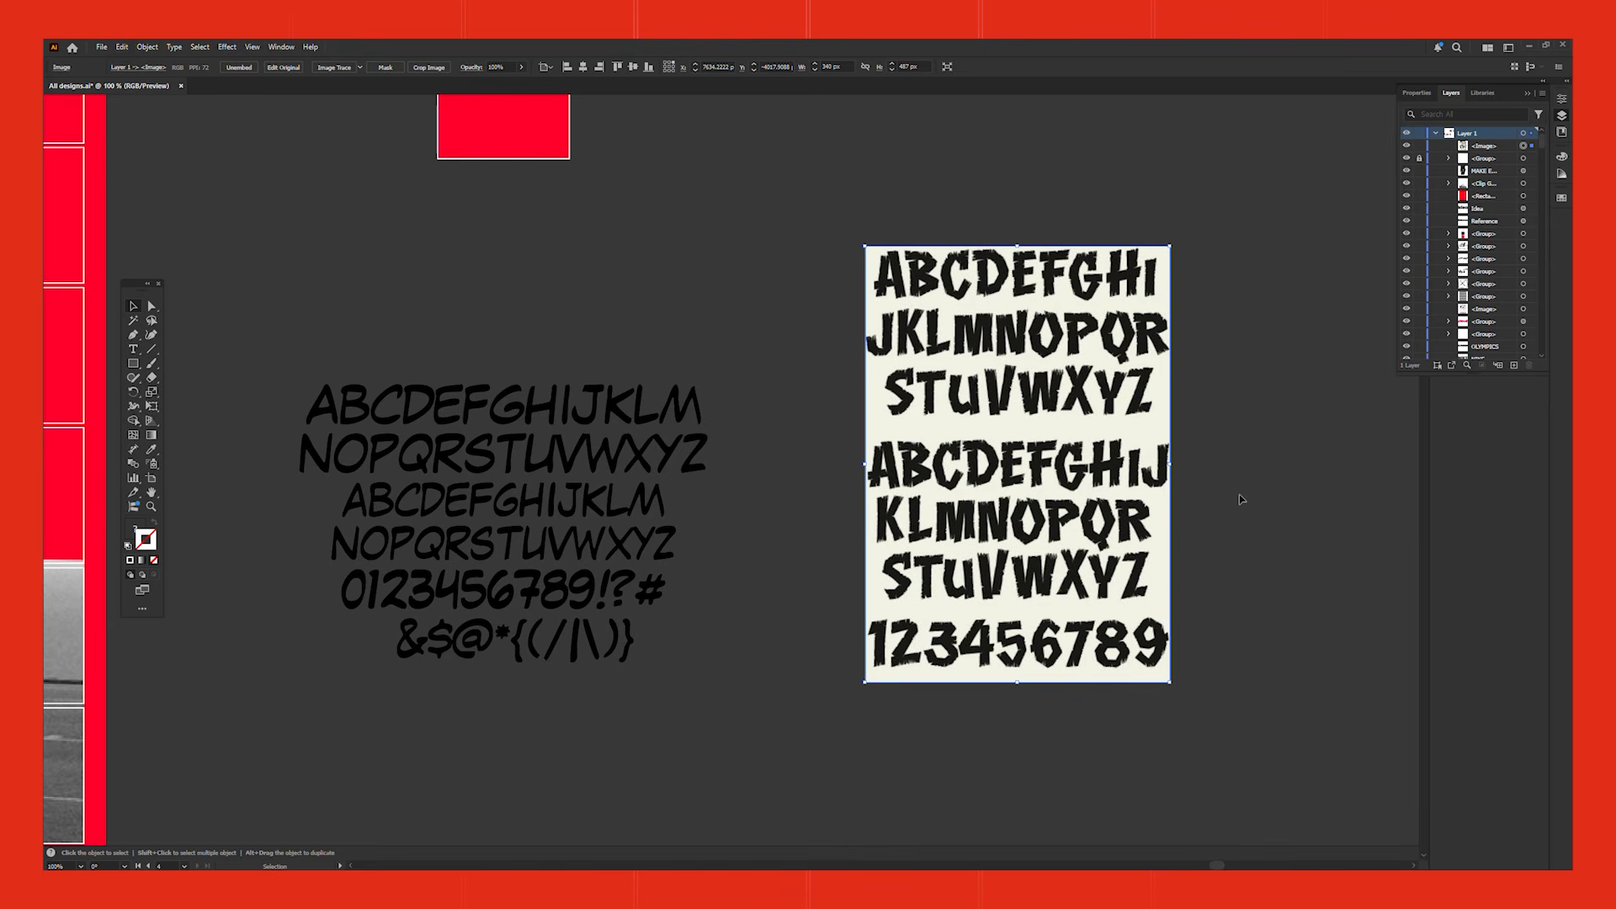
# Convert the pasted alphabet image to vector letters with Image Trace Make and Expand, and ungroup the result.
pyautogui.click(147, 46)
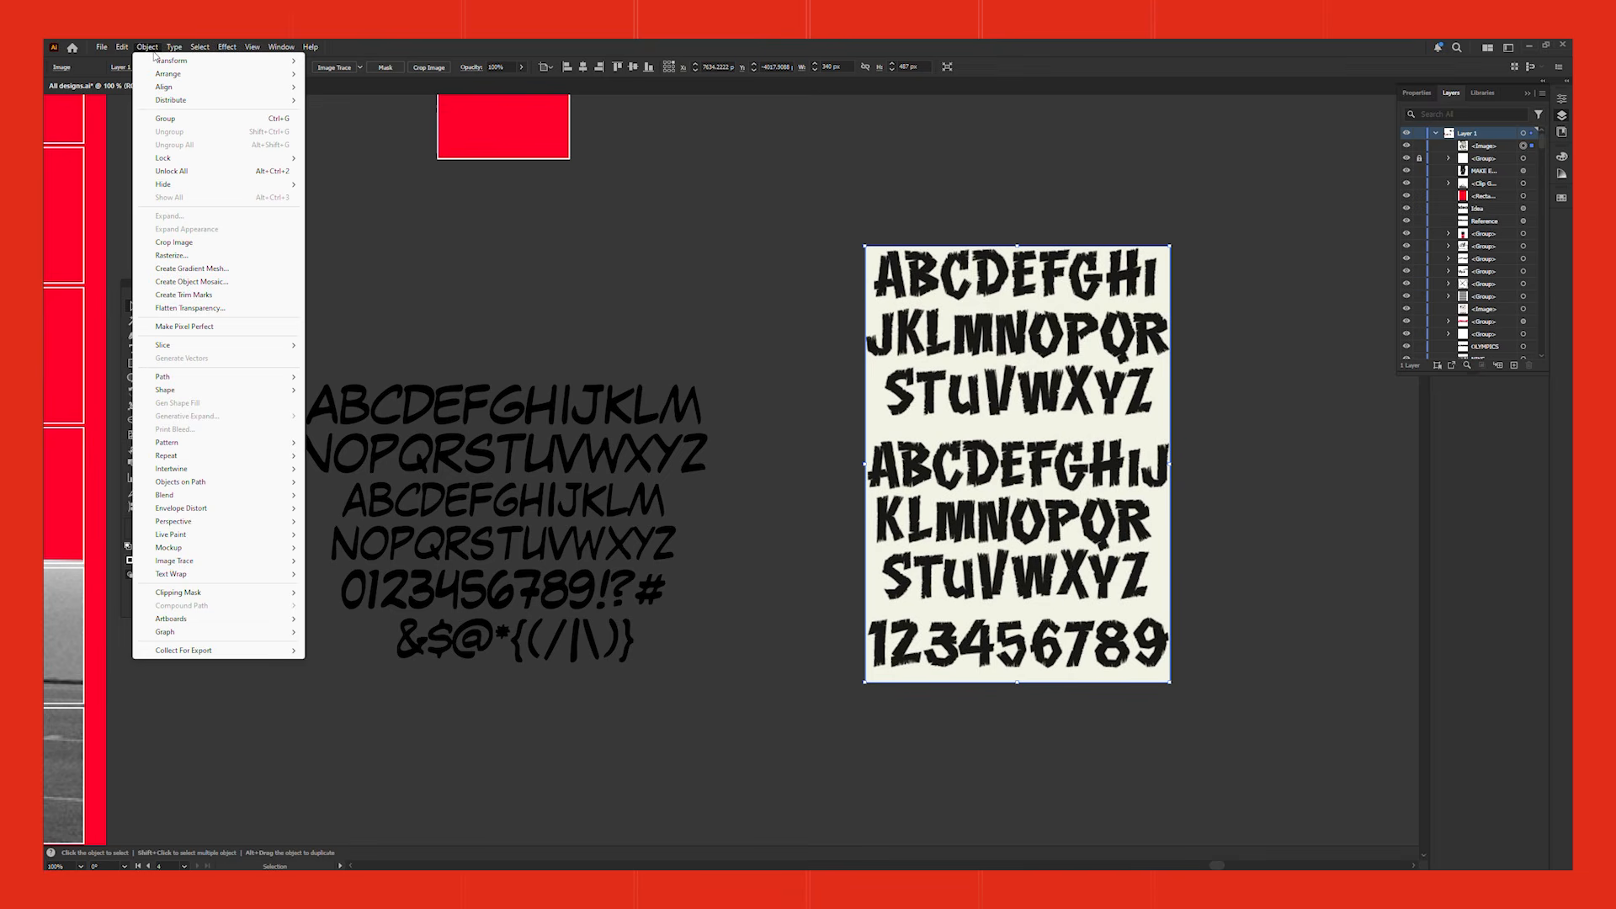
pyautogui.moveTo(202, 561)
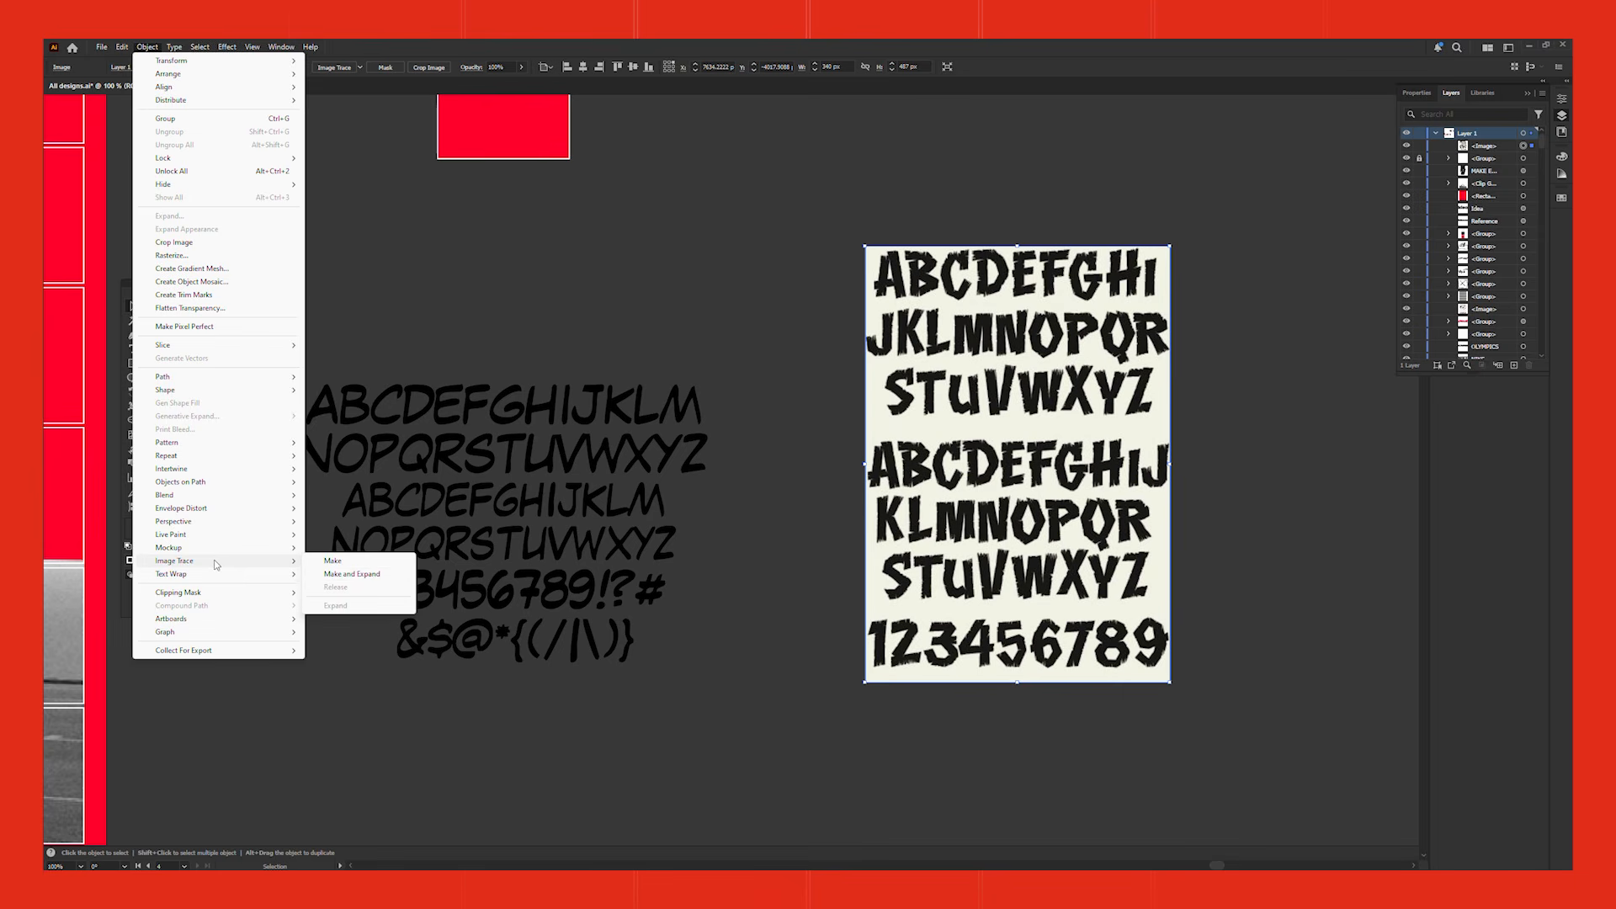
pyautogui.click(369, 576)
pyautogui.scroll(2, 1172, 550)
pyautogui.rightClick(1064, 457)
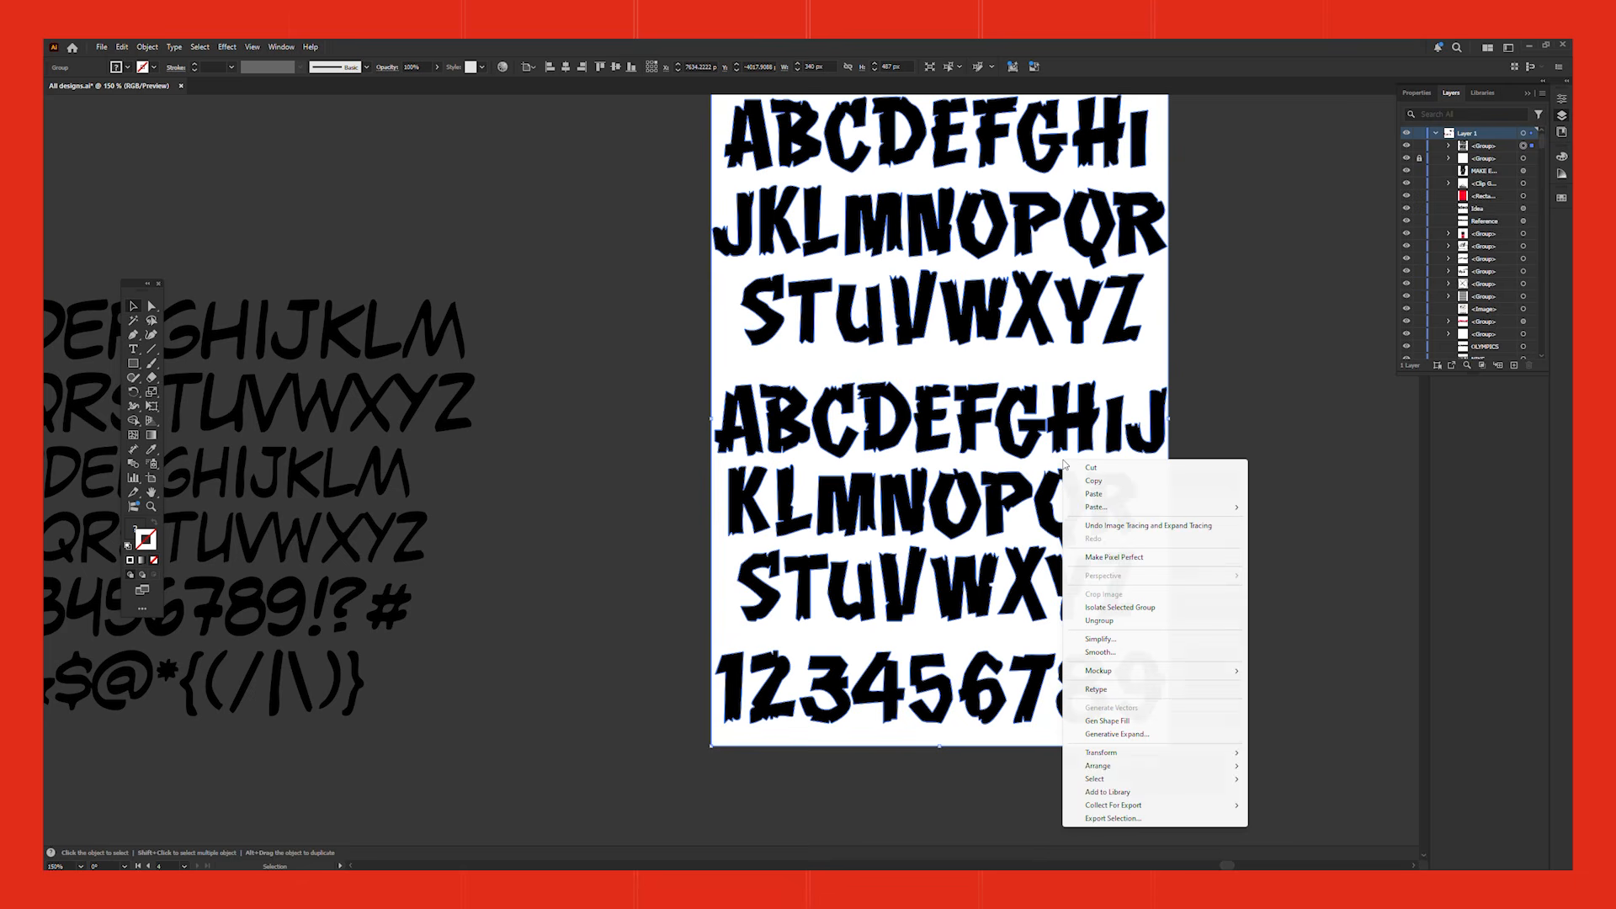
pyautogui.click(1103, 621)
# Undo the trial move of a traced letter and delete the whole traced alphabet.
pyautogui.moveTo(1162, 434)
pyautogui.mouseDown()
pyautogui.moveTo(580, 362)
pyautogui.moveTo(609, 320)
pyautogui.mouseUp()
pyautogui.hotkey('ctrl', 'z')
pyautogui.scroll(-2, 972, 455)
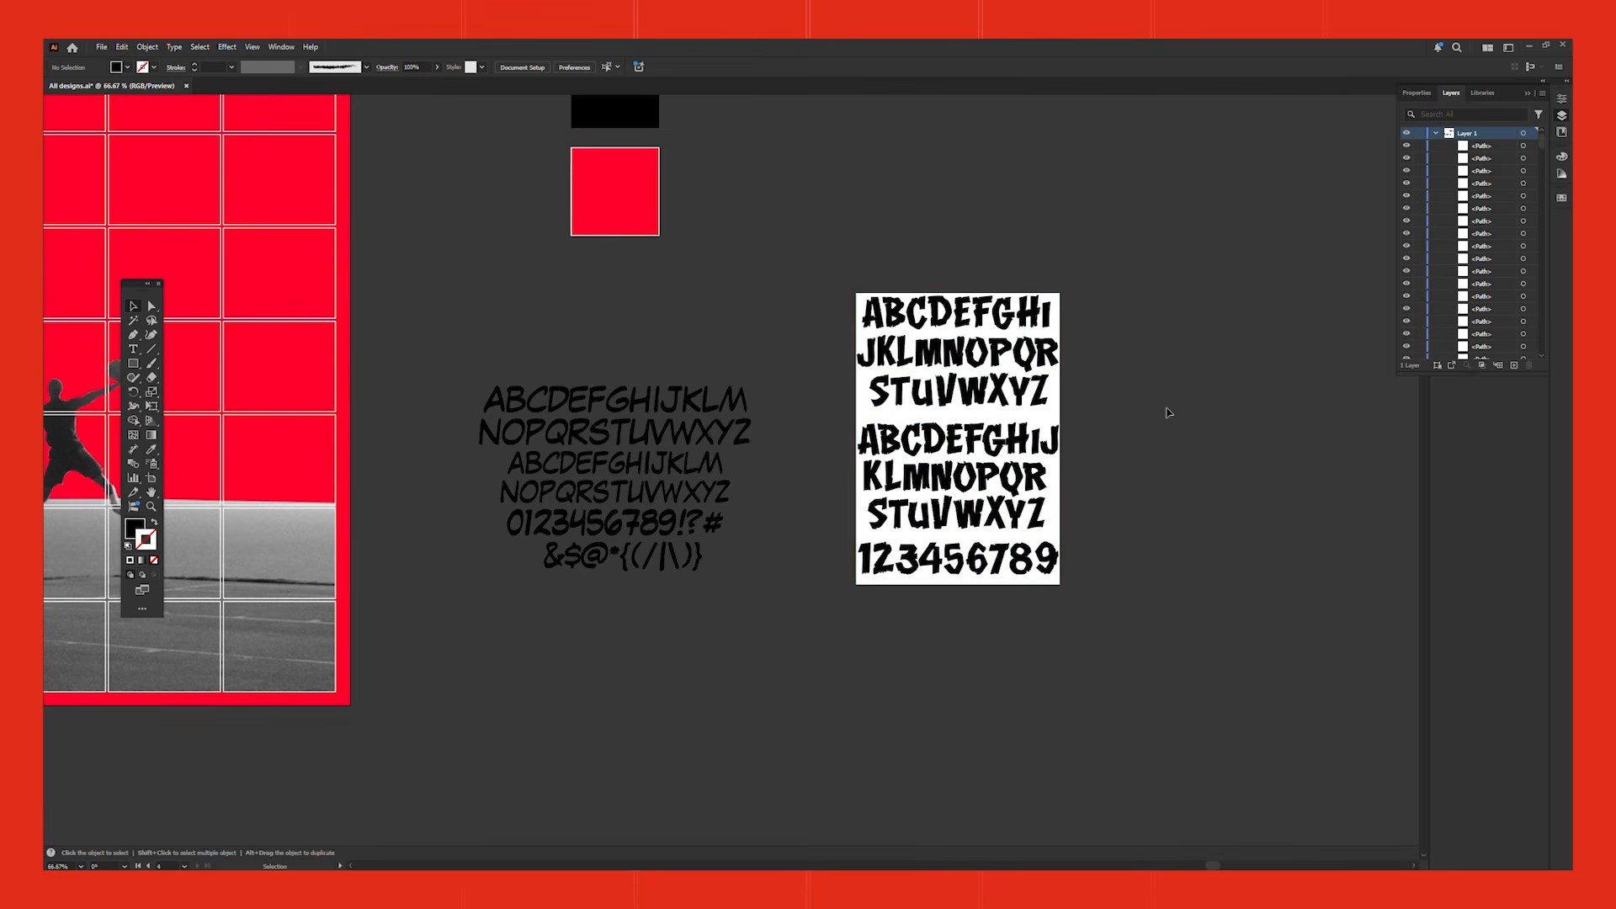
pyautogui.moveTo(1094, 273); pyautogui.dragTo(808, 594)
pyautogui.press('Delete')
# Move the white STRONGER lettering up so it overlaps the last line of the MAKE EVERY STEP title.
pyautogui.moveTo(748, 584); pyautogui.dragTo(1234, 588)
pyautogui.scroll(1, 1176, 458)
pyautogui.scroll(2, 1181, 462)
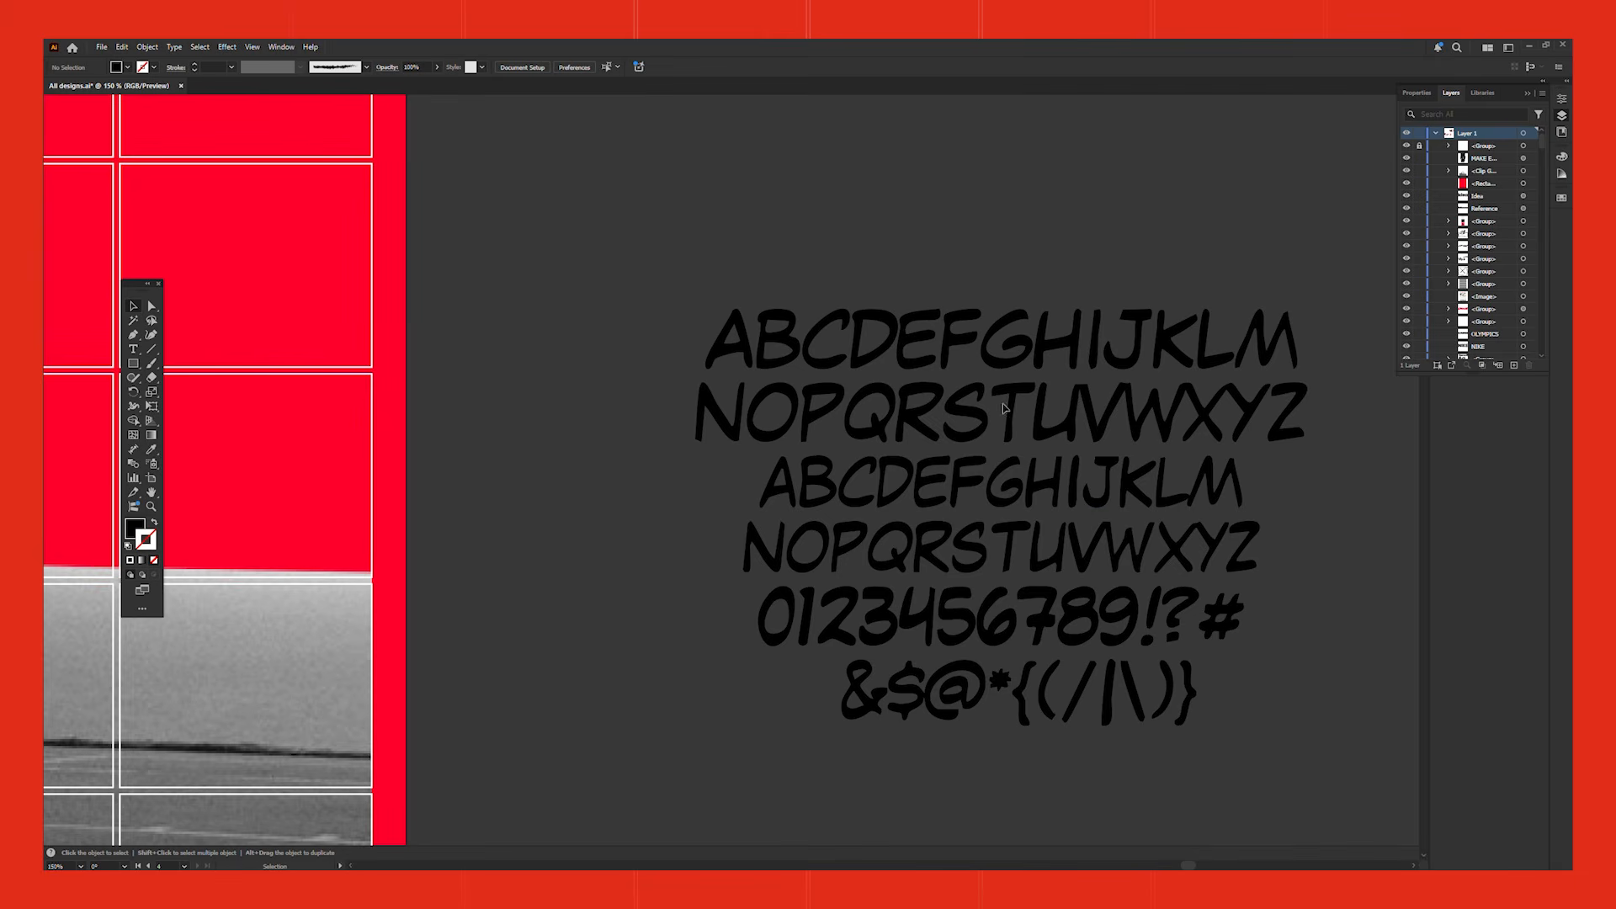
pyautogui.scroll(-2, 1035, 406)
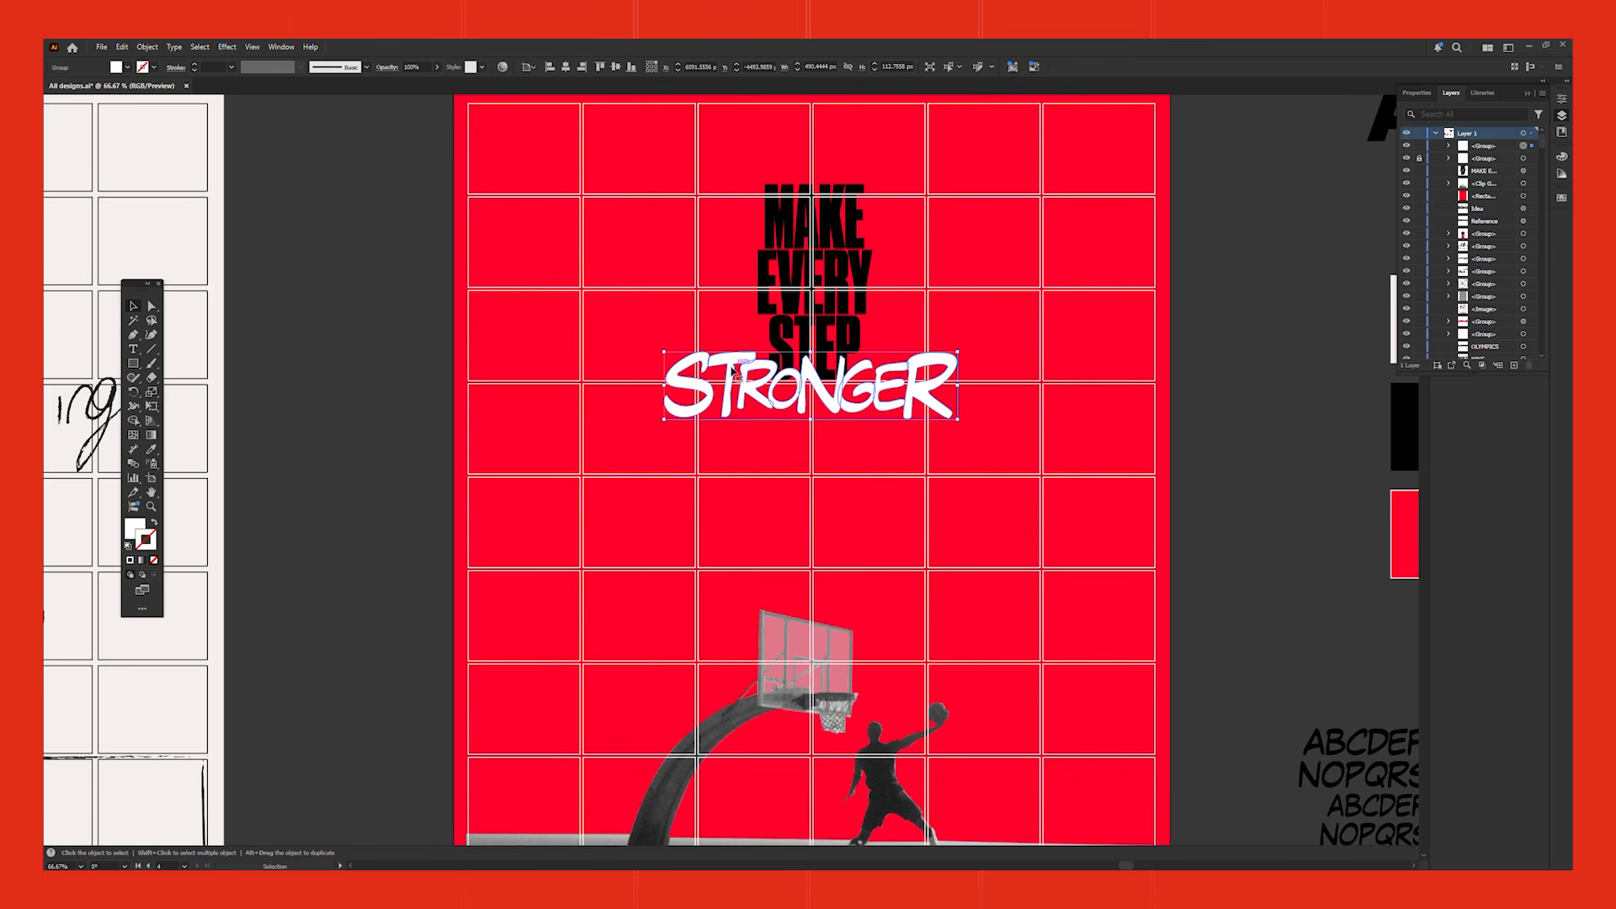
pyautogui.scroll(2, 732, 369)
pyautogui.scroll(-1, 920, 425)
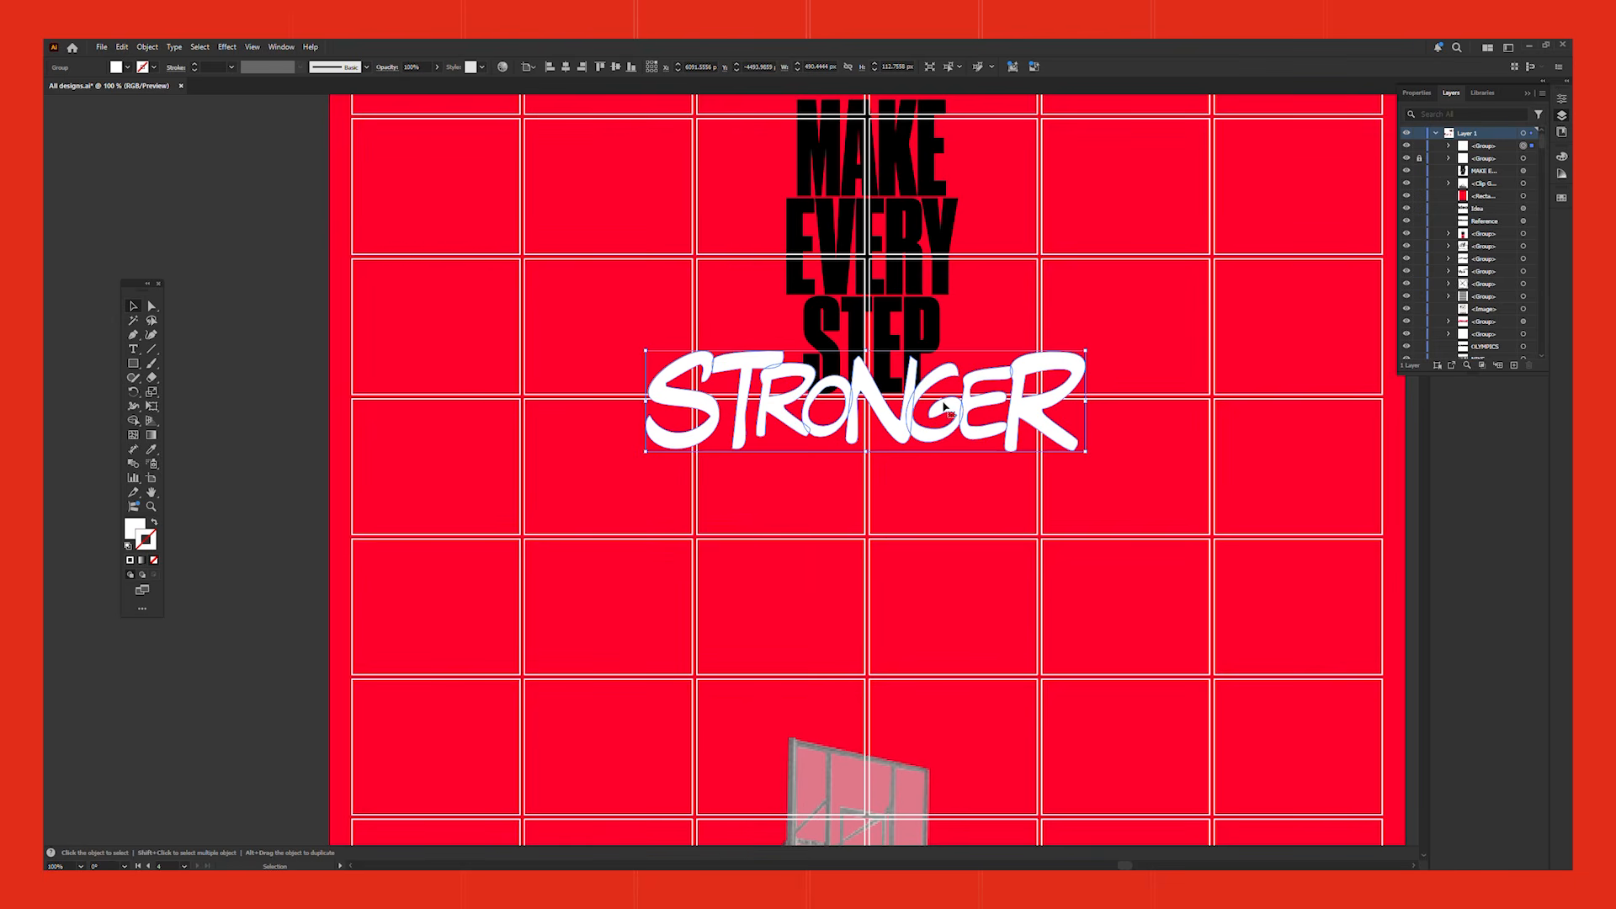
pyautogui.scroll(2, 943, 406)
pyautogui.moveTo(958, 475); pyautogui.dragTo(965, 421)
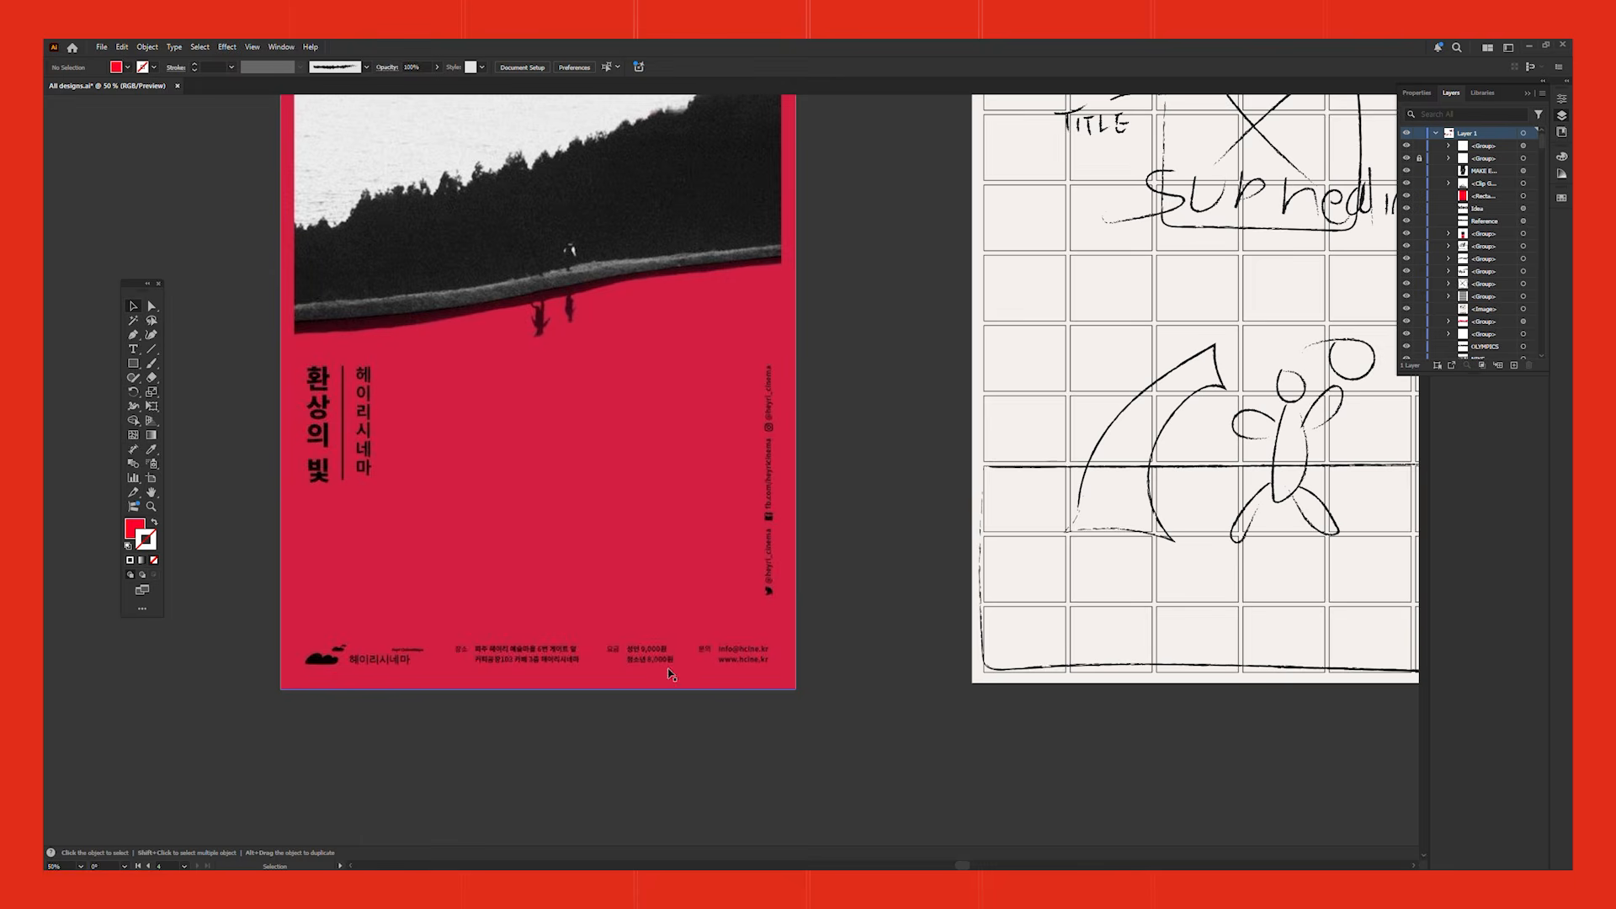
# Compare the poster with the reference and the idea sketch, and save the document.
pyautogui.scroll(-2, 1044, 747)
pyautogui.moveTo(1128, 707); pyautogui.dragTo(935, 711)
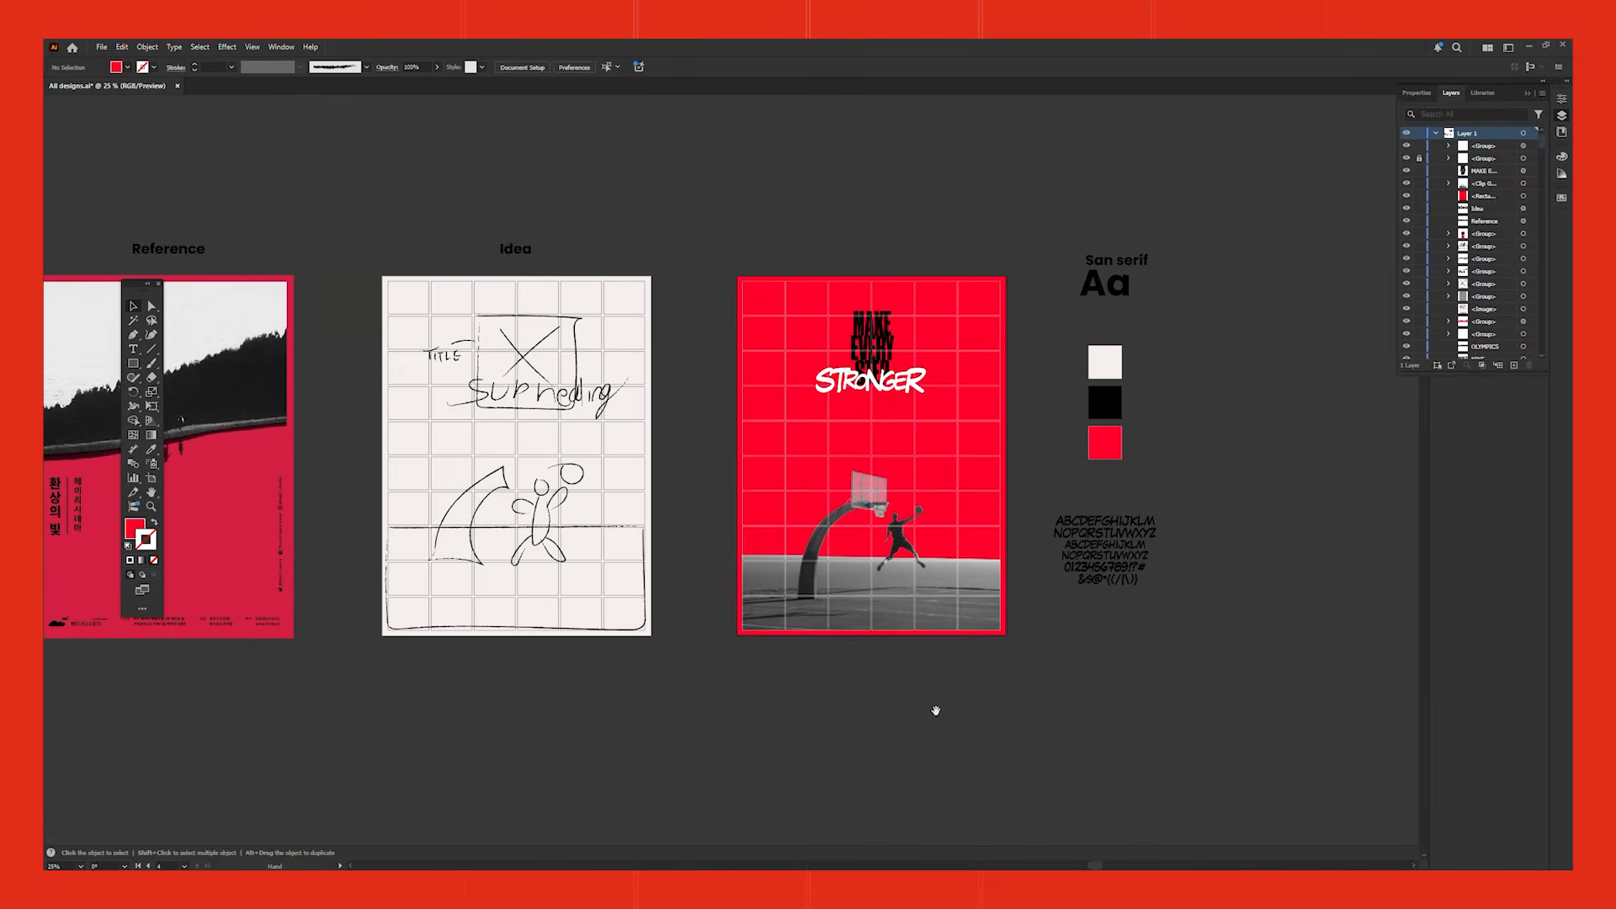
pyautogui.scroll(2, 956, 616)
pyautogui.hotkey('ctrl', 's')
pyautogui.scroll(-1, 957, 614)
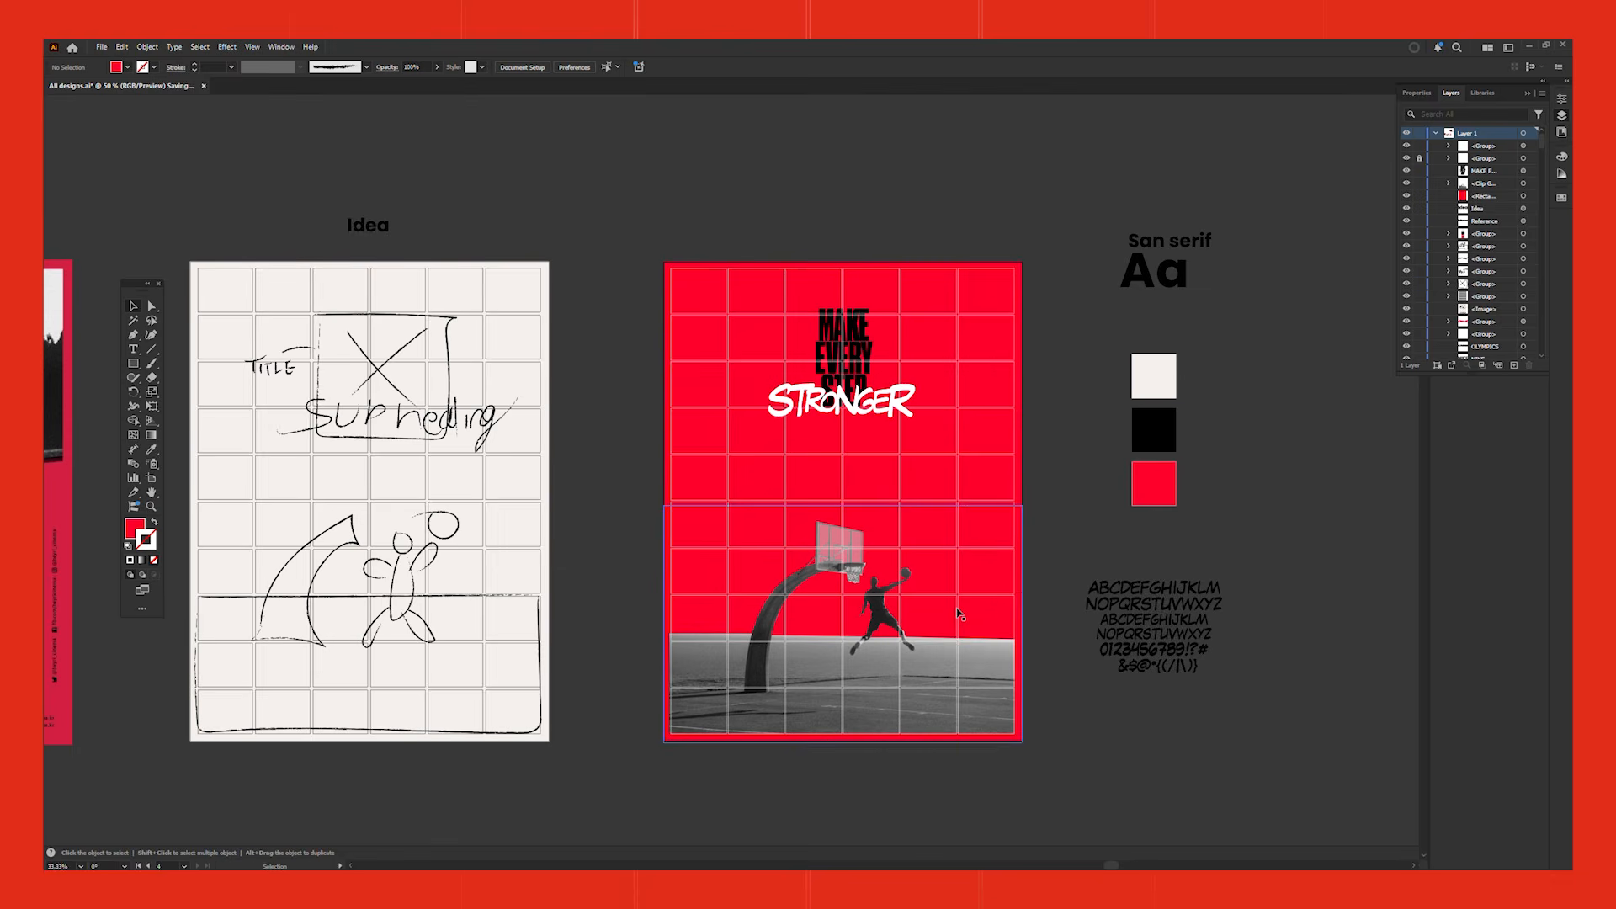
# Examine the footer block below the poster: the ruled 9725, NIKE HP, MNL row, the two captions and the Jordan logo.
pyautogui.scroll(3, 945, 721)
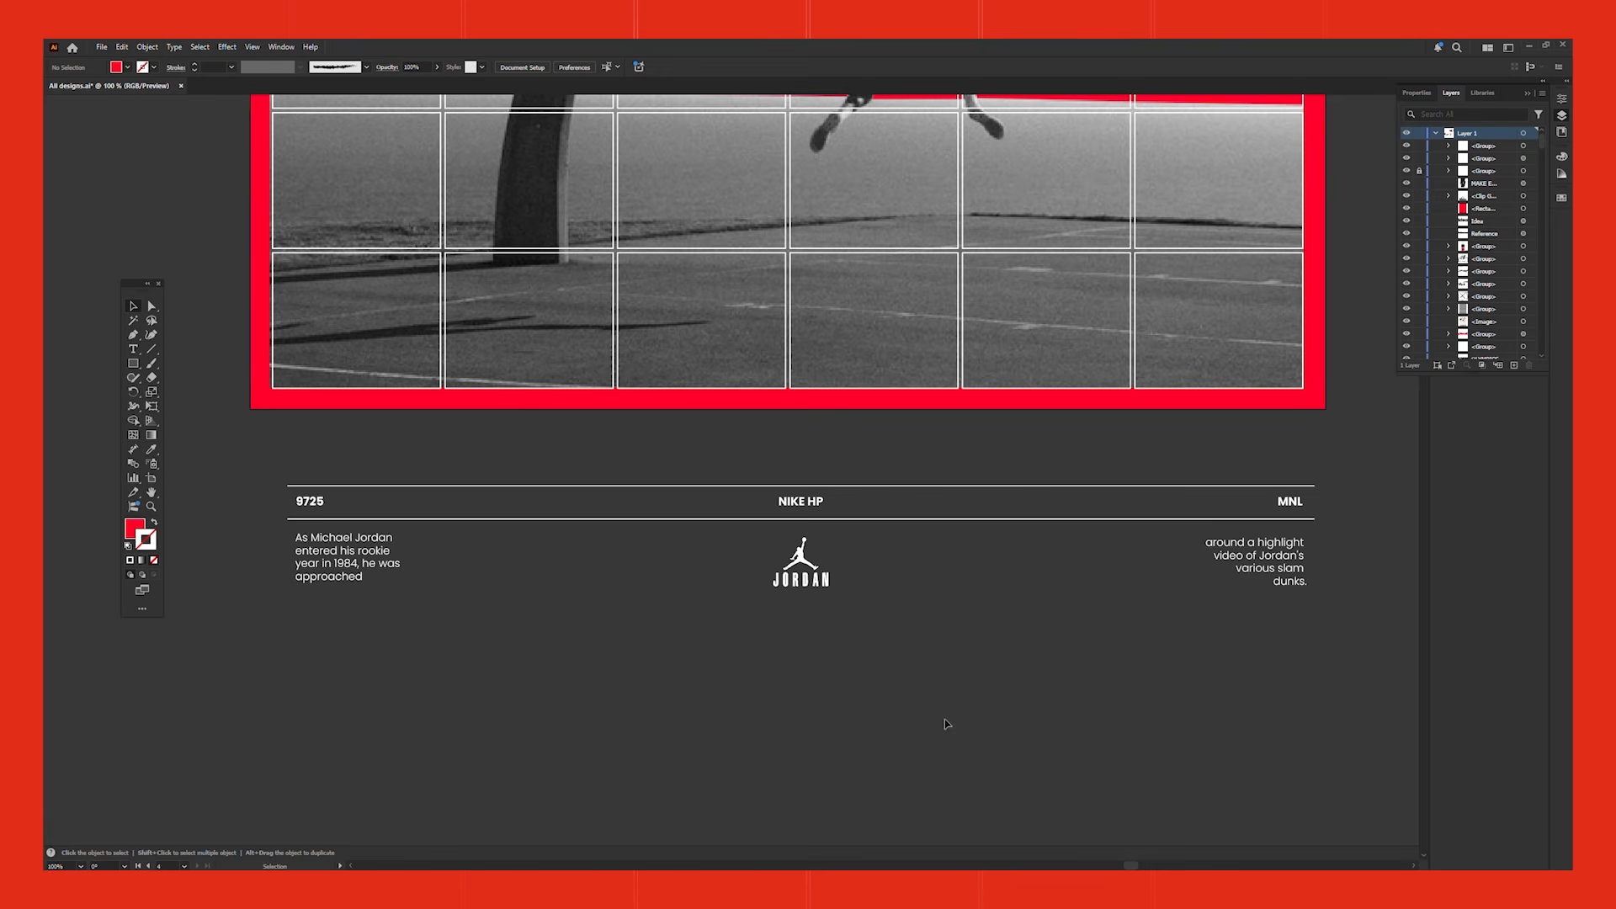
pyautogui.click(1273, 562)
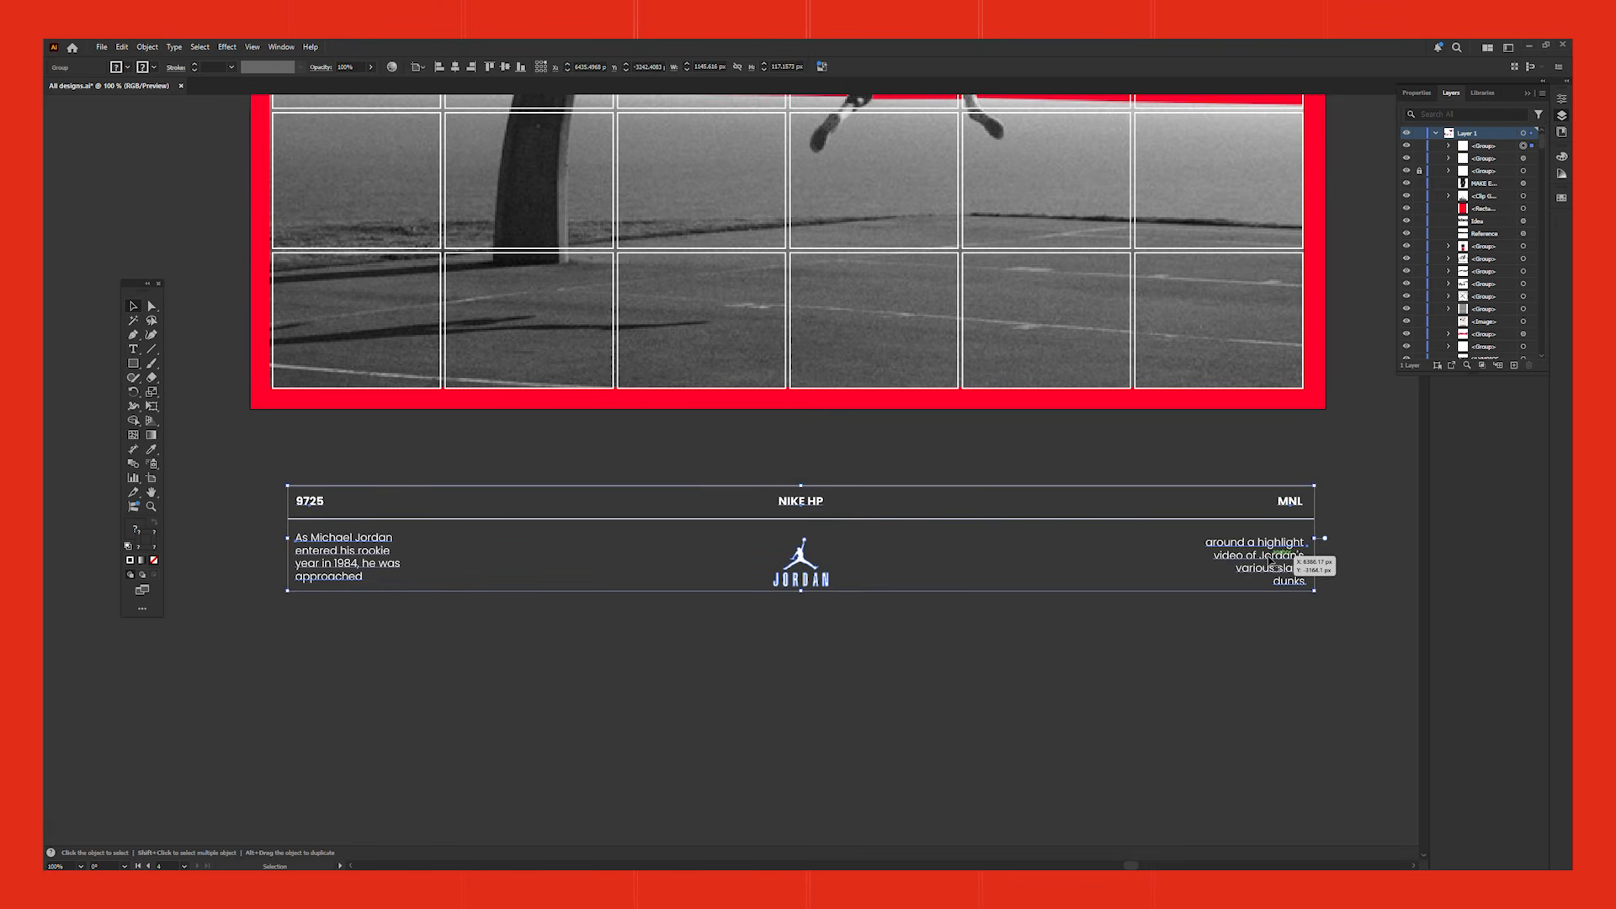
pyautogui.click(422, 491)
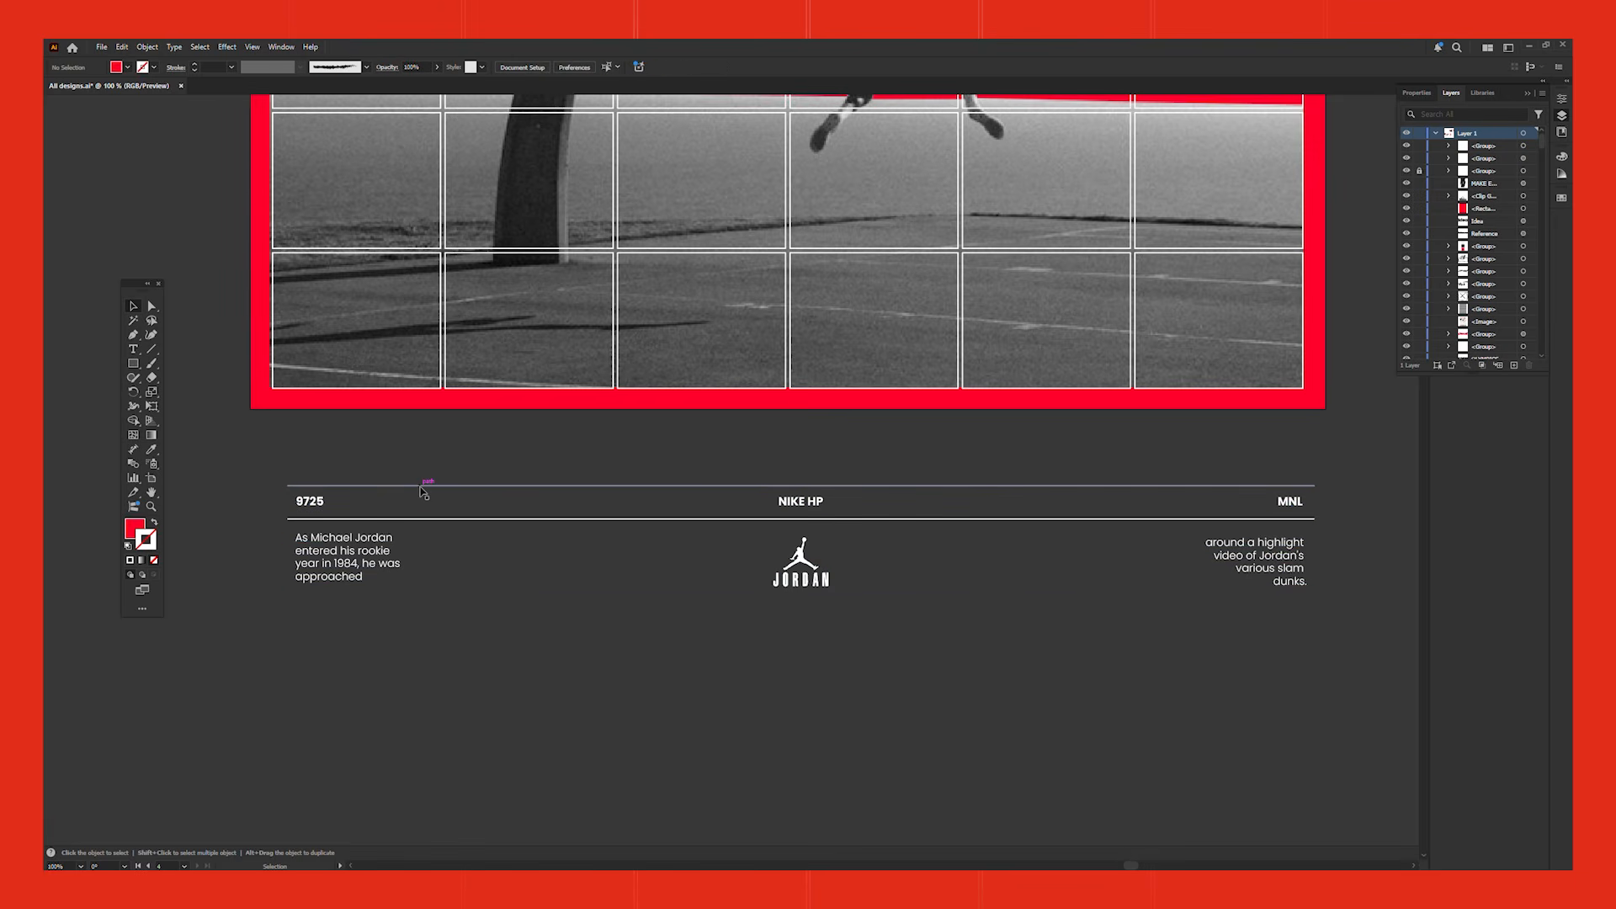
pyautogui.click(813, 507)
pyautogui.click(592, 685)
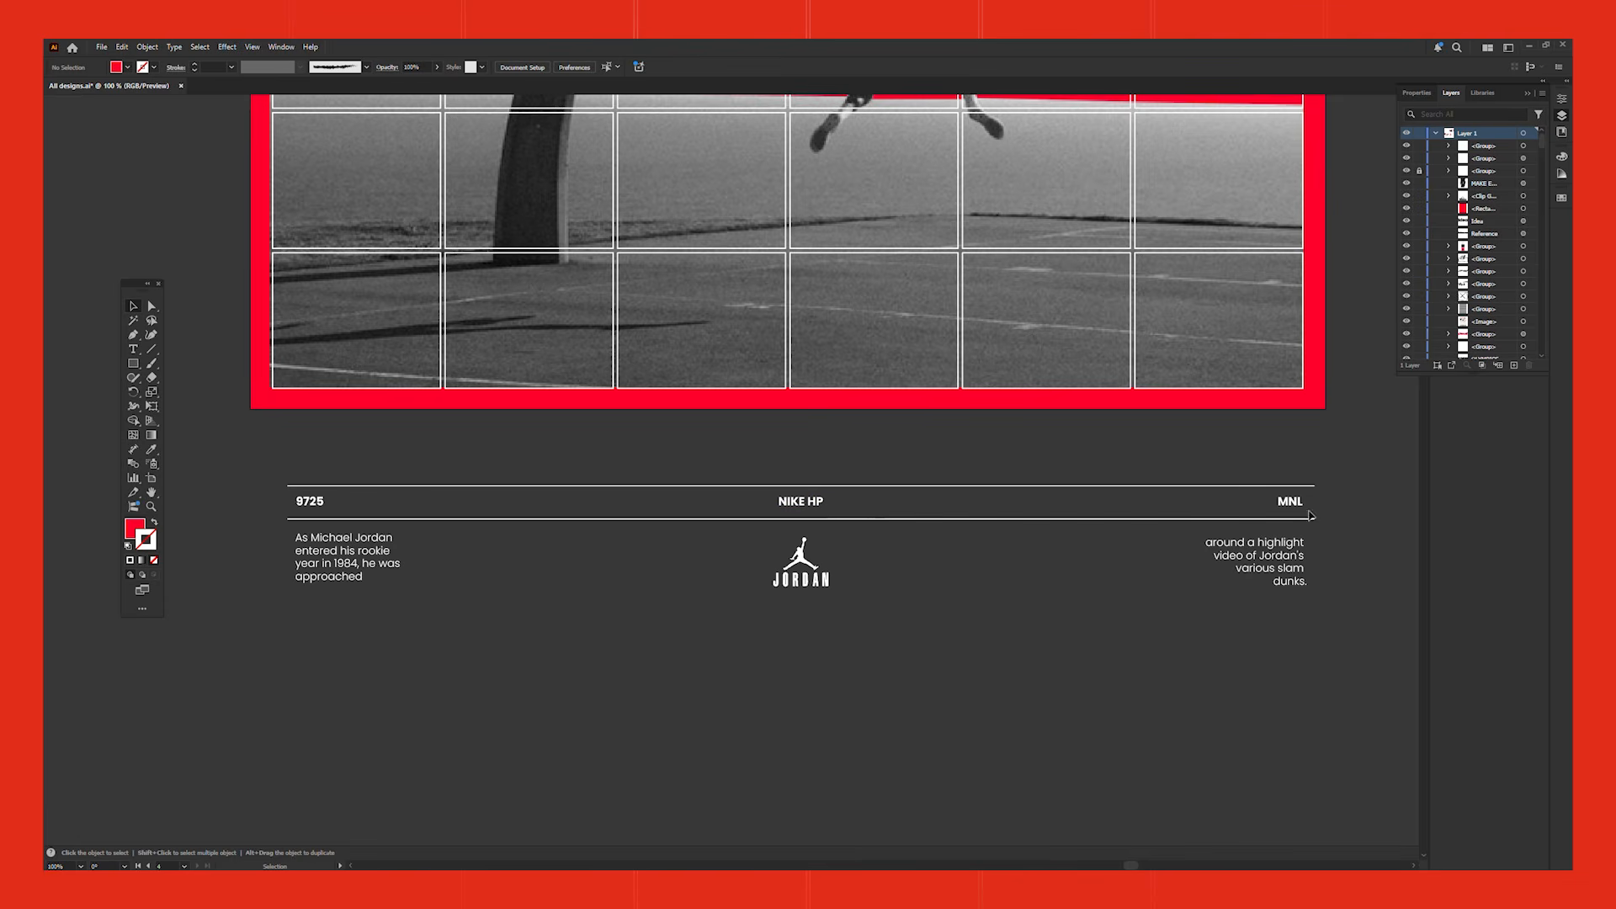
pyautogui.click(313, 555)
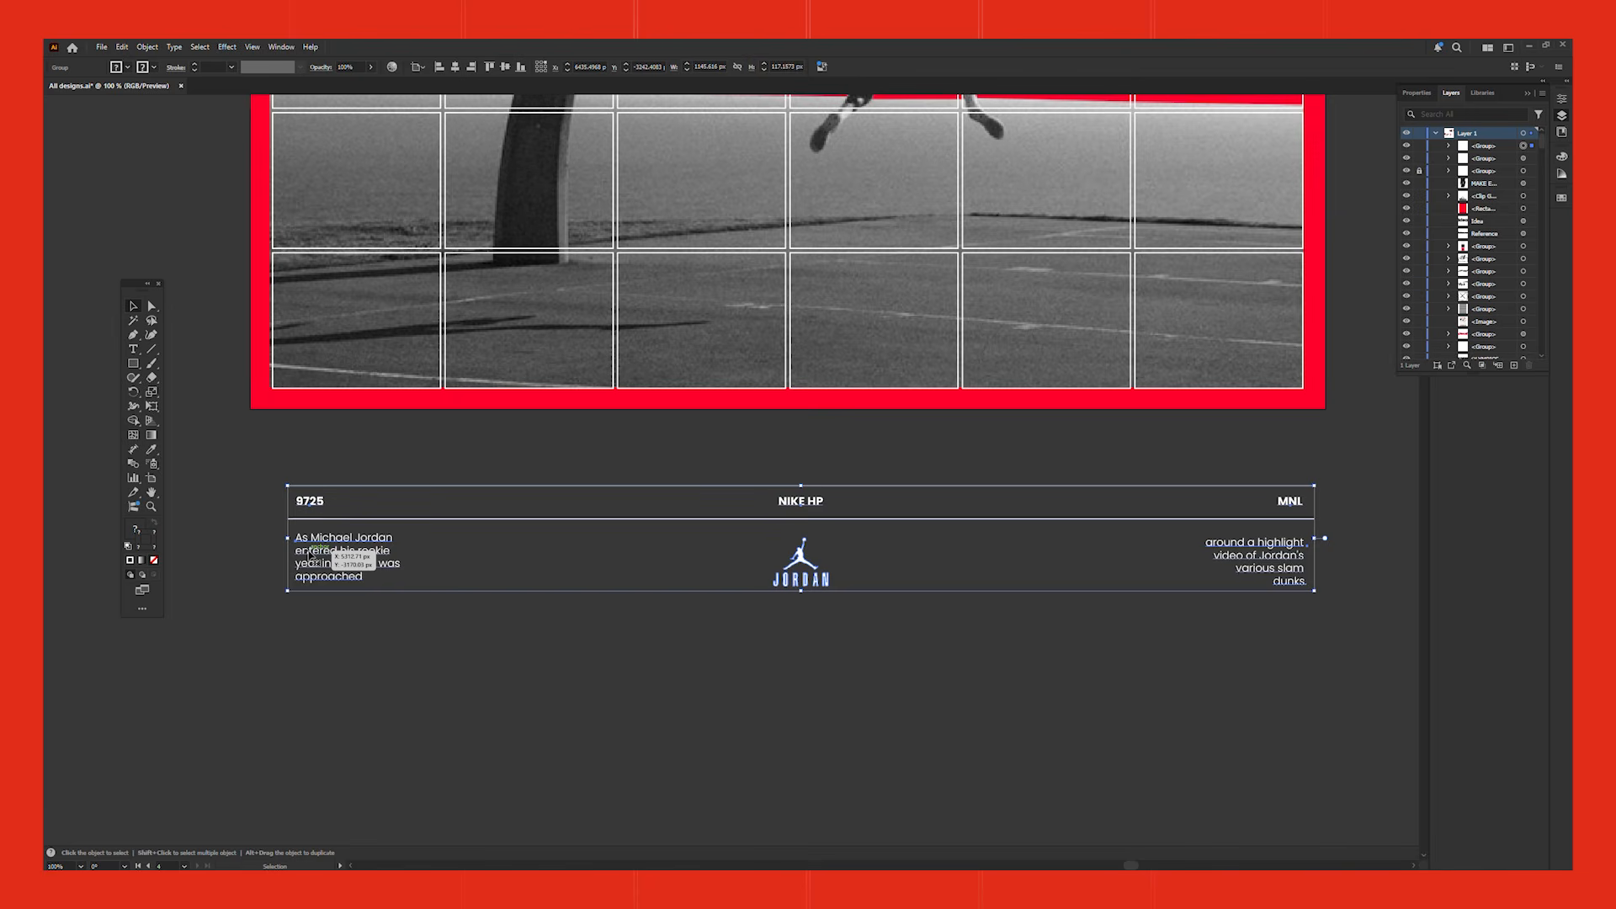
pyautogui.click(850, 656)
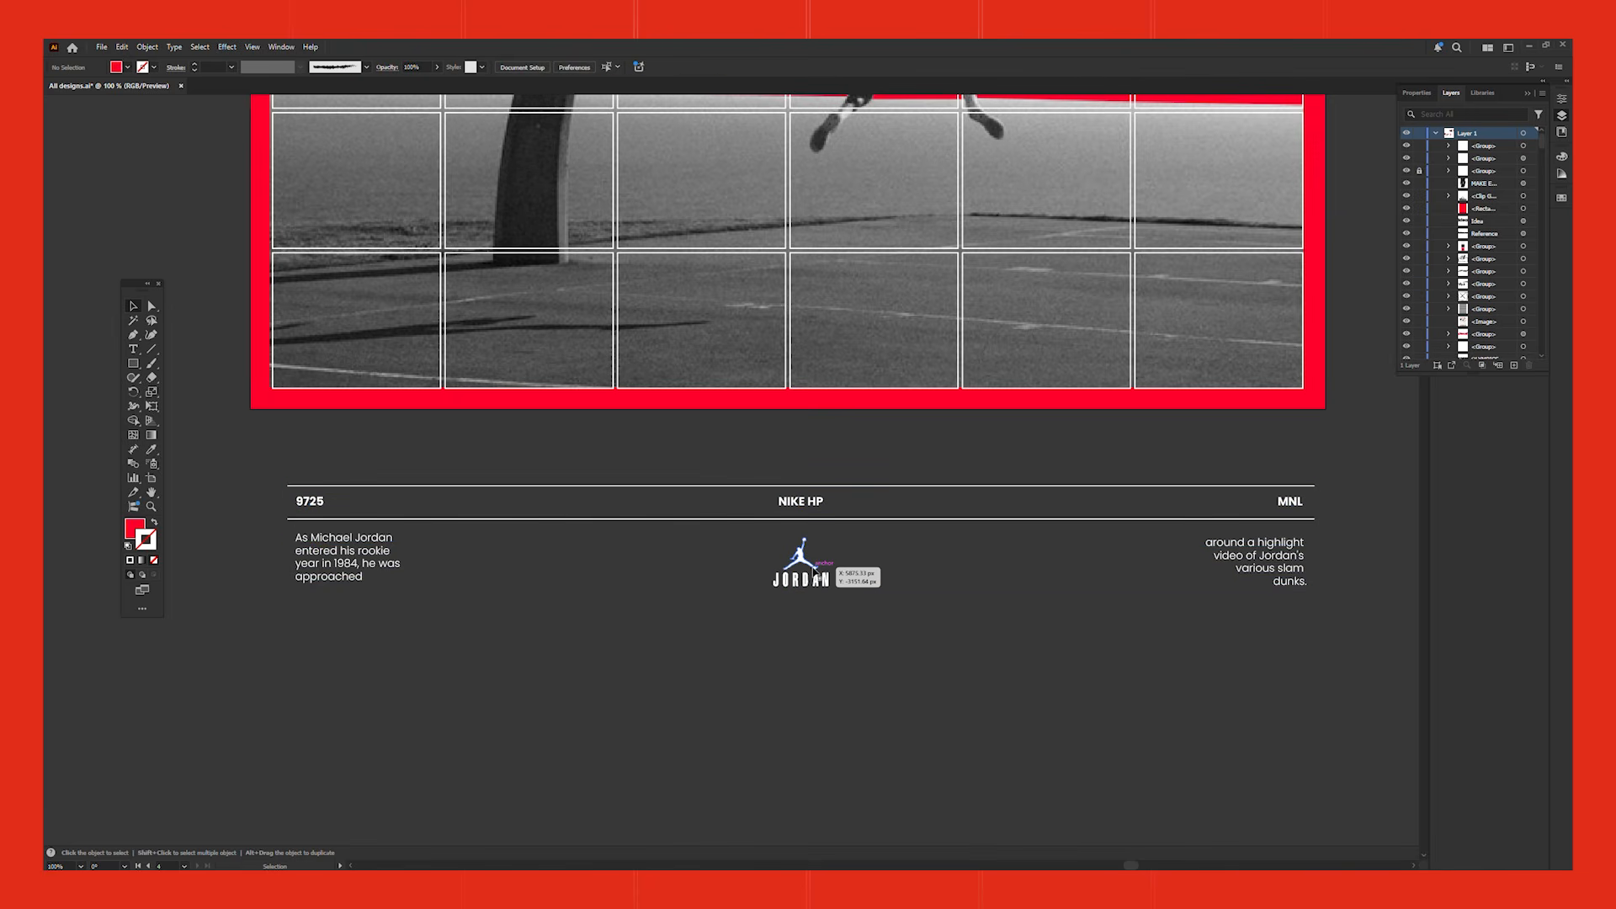
pyautogui.click(813, 572)
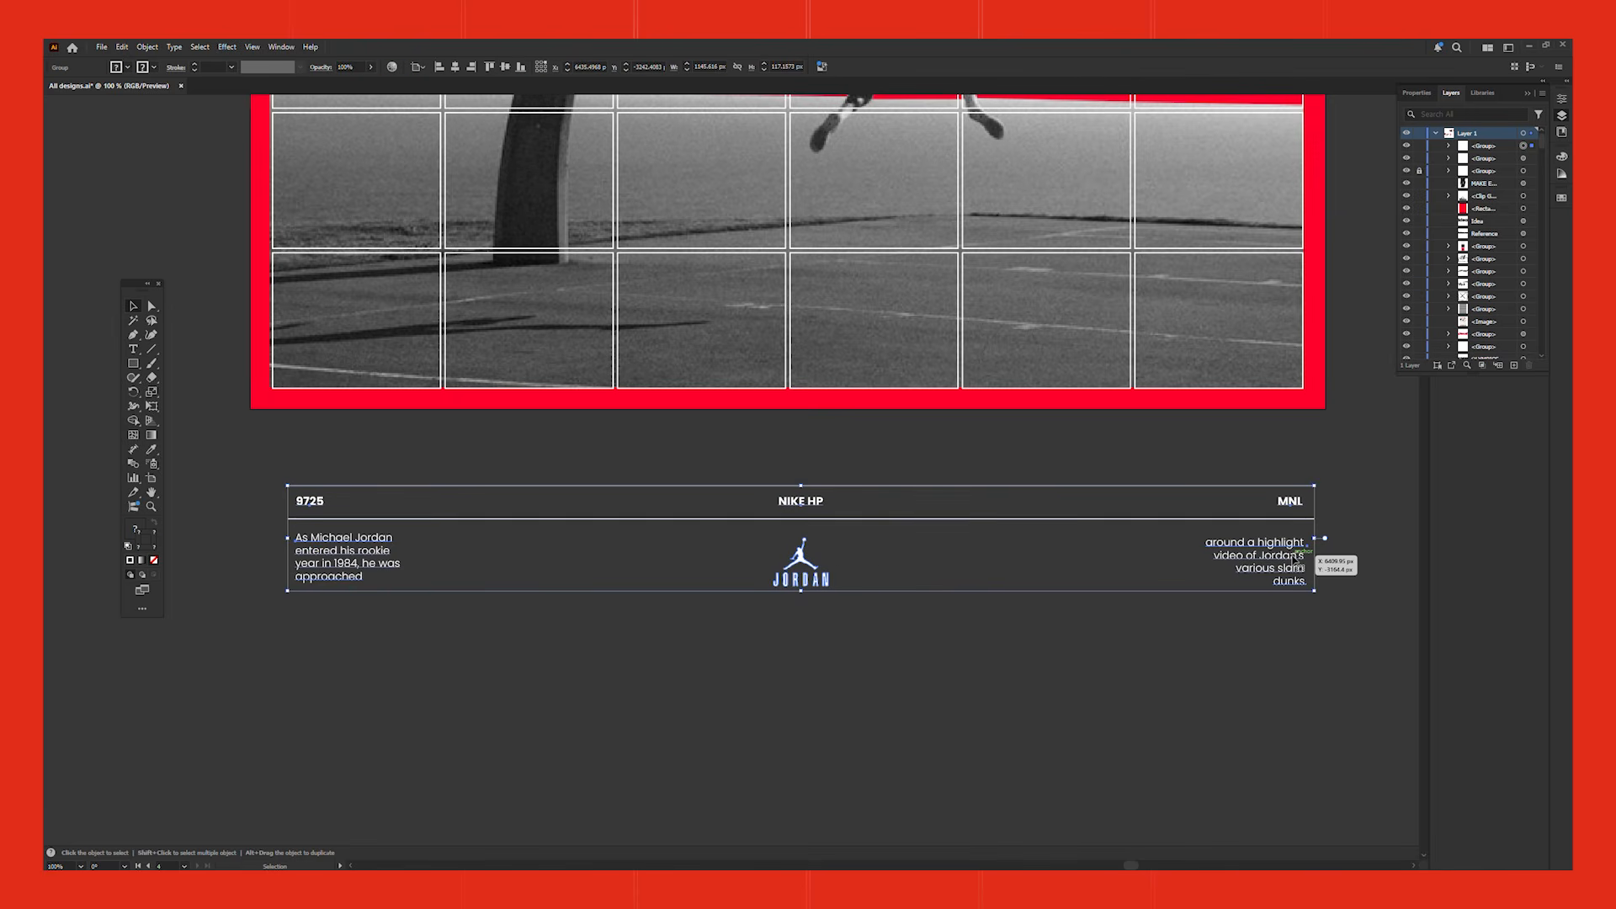
pyautogui.click(1364, 618)
# Move the footer group onto the court image within the poster's lowest grid row and save the document.
pyautogui.moveTo(1363, 619); pyautogui.dragTo(1363, 661)
pyautogui.moveTo(1285, 609); pyautogui.dragTo(1263, 432)
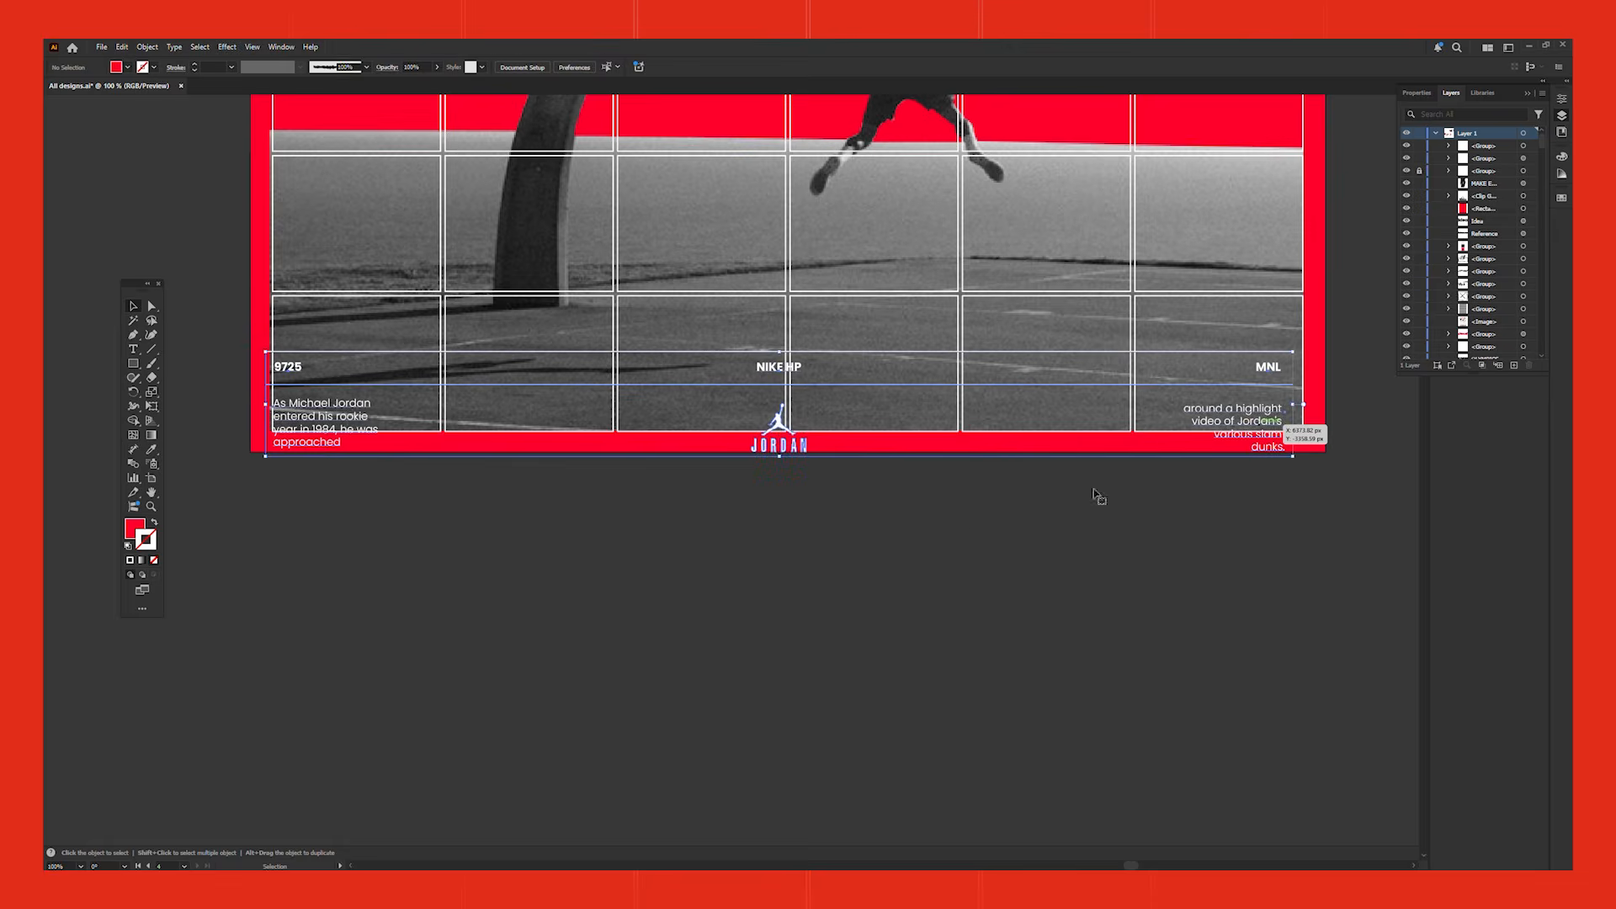
pyautogui.moveTo(1096, 494); pyautogui.dragTo(1114, 642)
pyautogui.moveTo(797, 520); pyautogui.dragTo(805, 465)
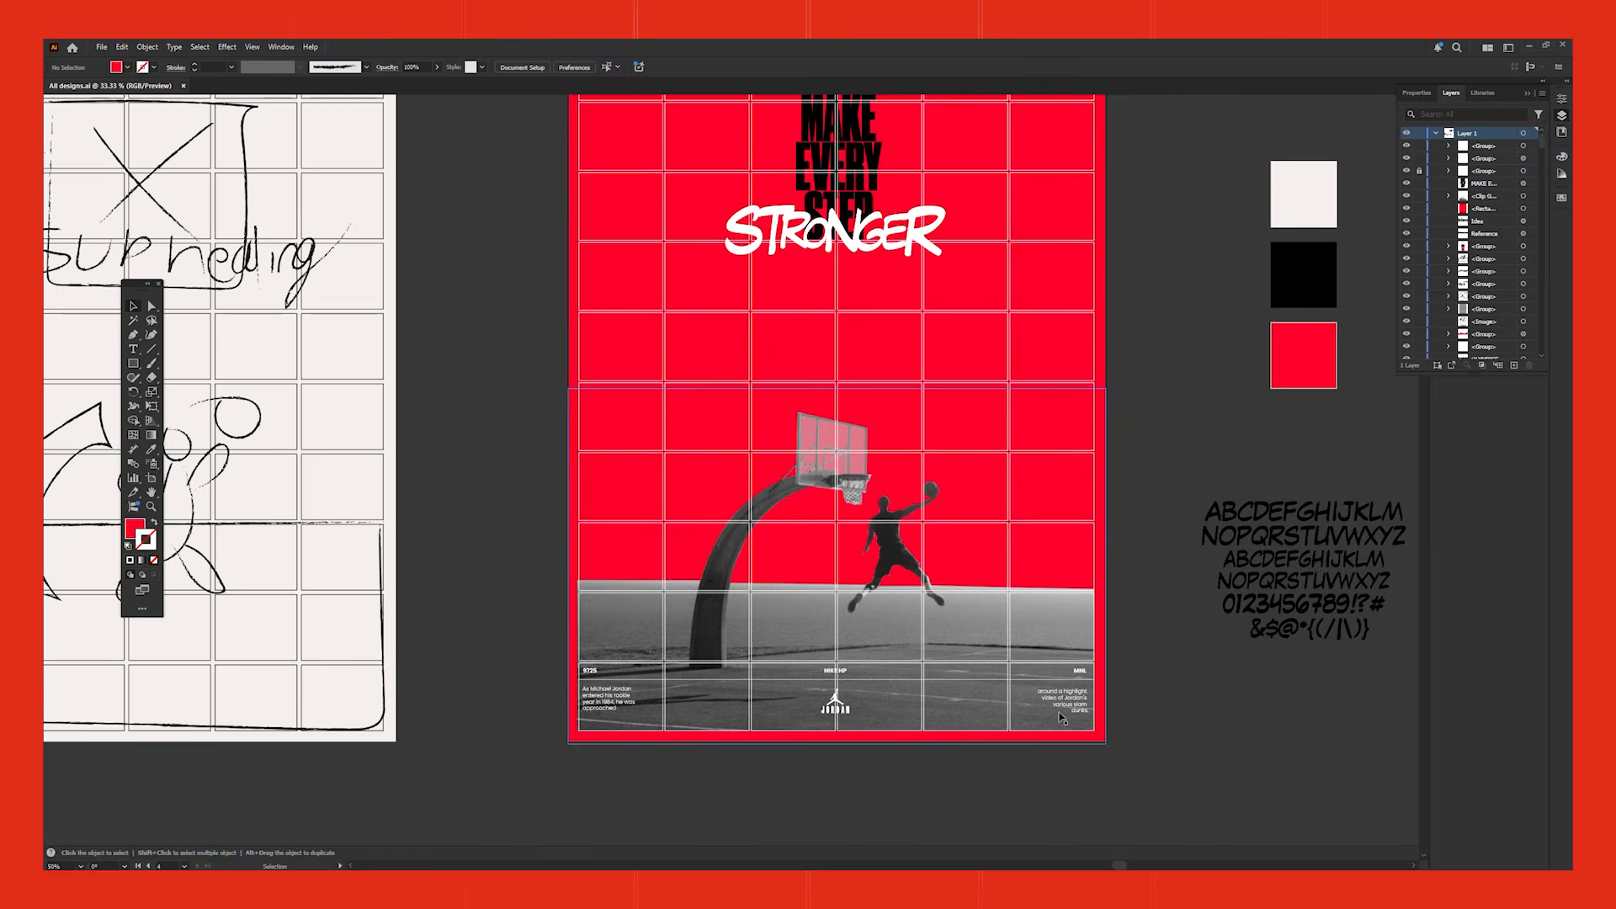
pyautogui.hotkey('ctrl', 's')
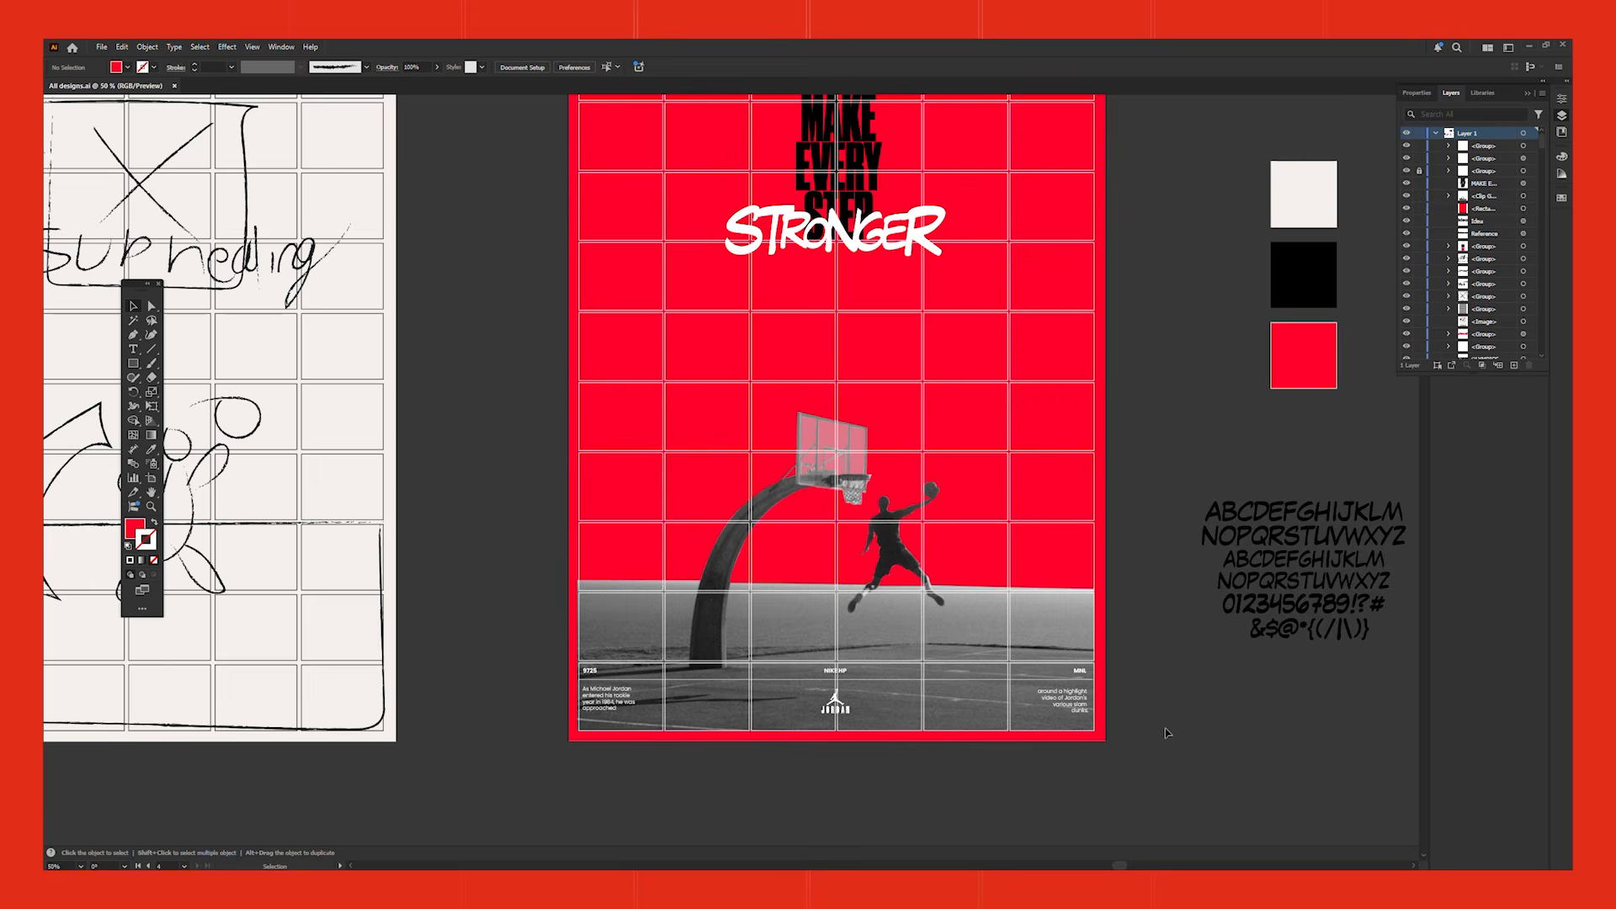
# Place the OKTOBER, NIKE, OLYMPICS header row inside the upper edge of the poster's grid, aligned to its outer columns.
pyautogui.scroll(2, 1119, 711)
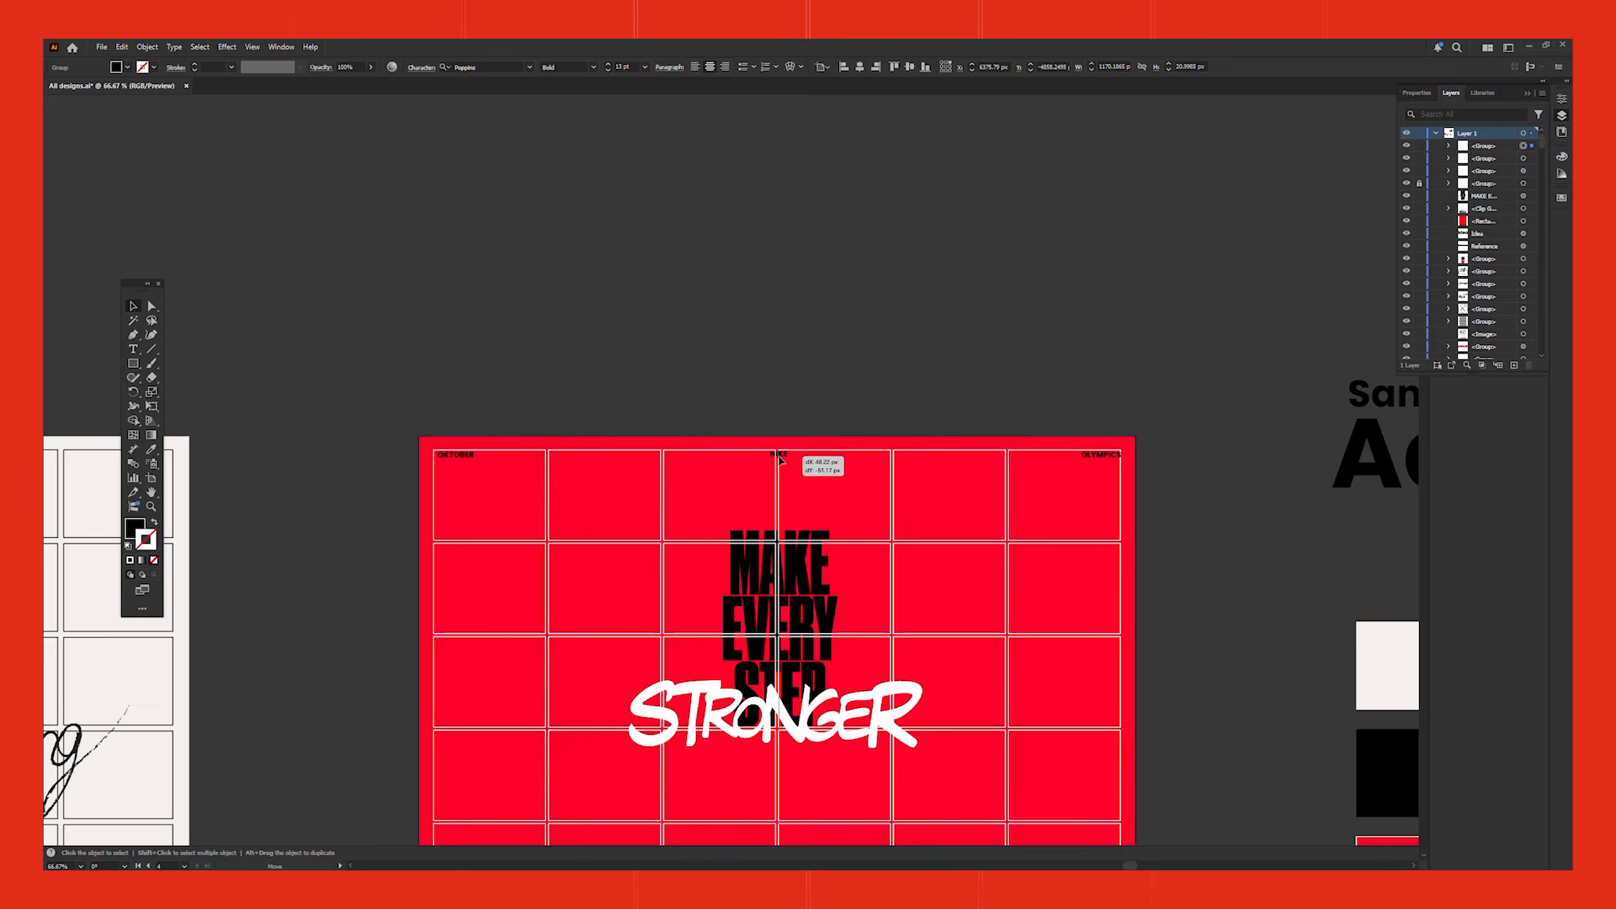
pyautogui.hotkey('ctrl', '+')
pyautogui.hotkey('ctrl', '+')
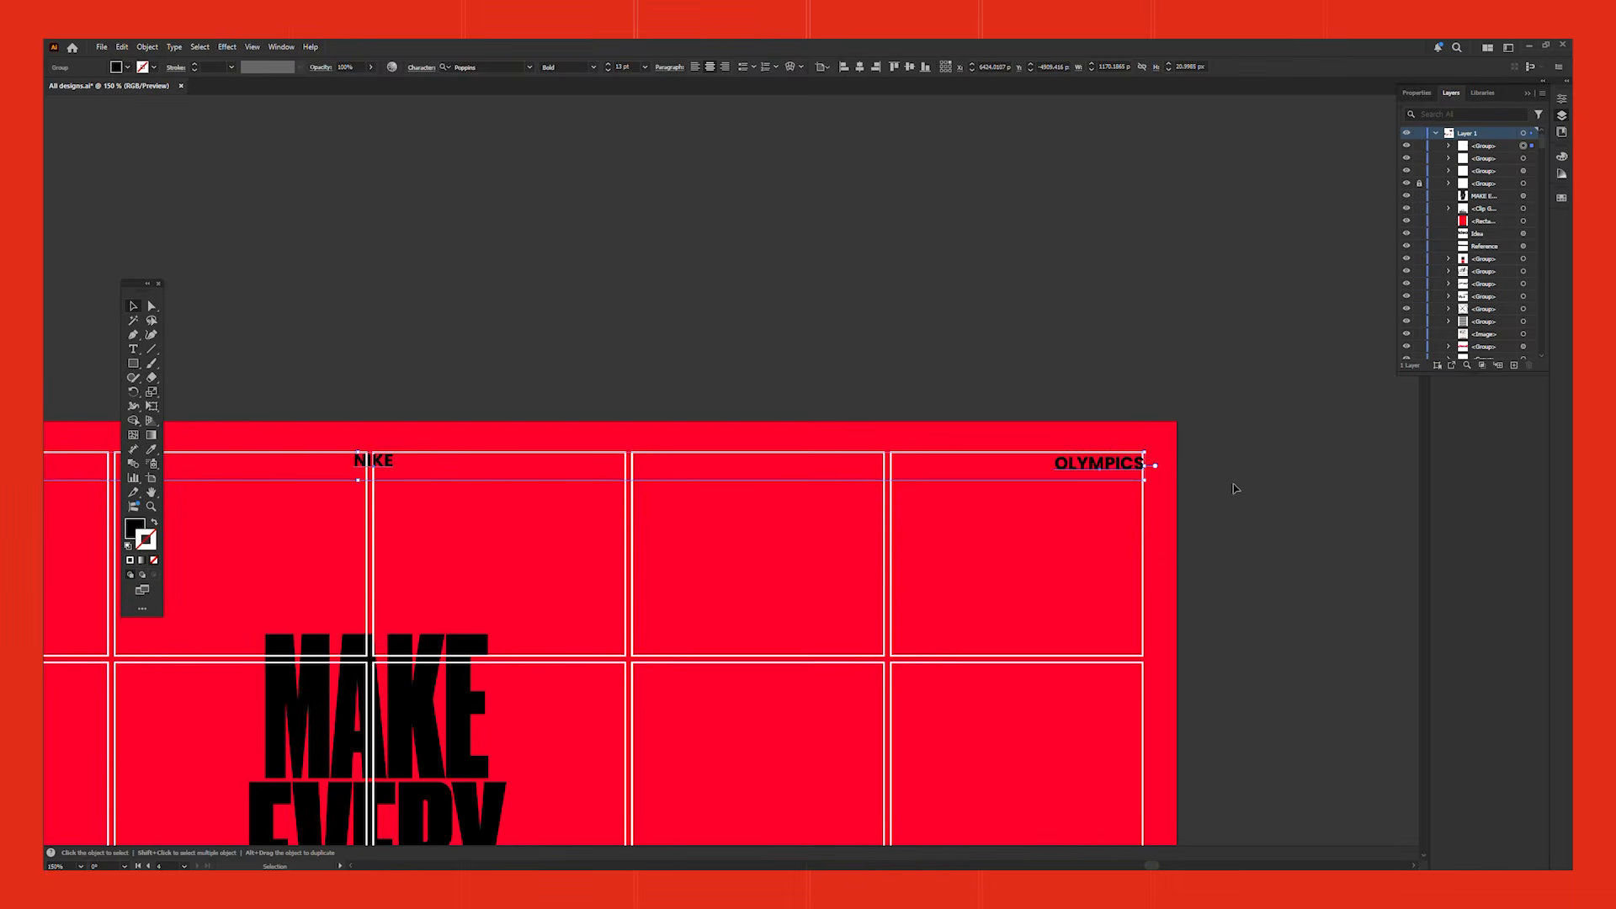
pyautogui.scroll(-1, 1235, 488)
pyautogui.scroll(-2, 1235, 488)
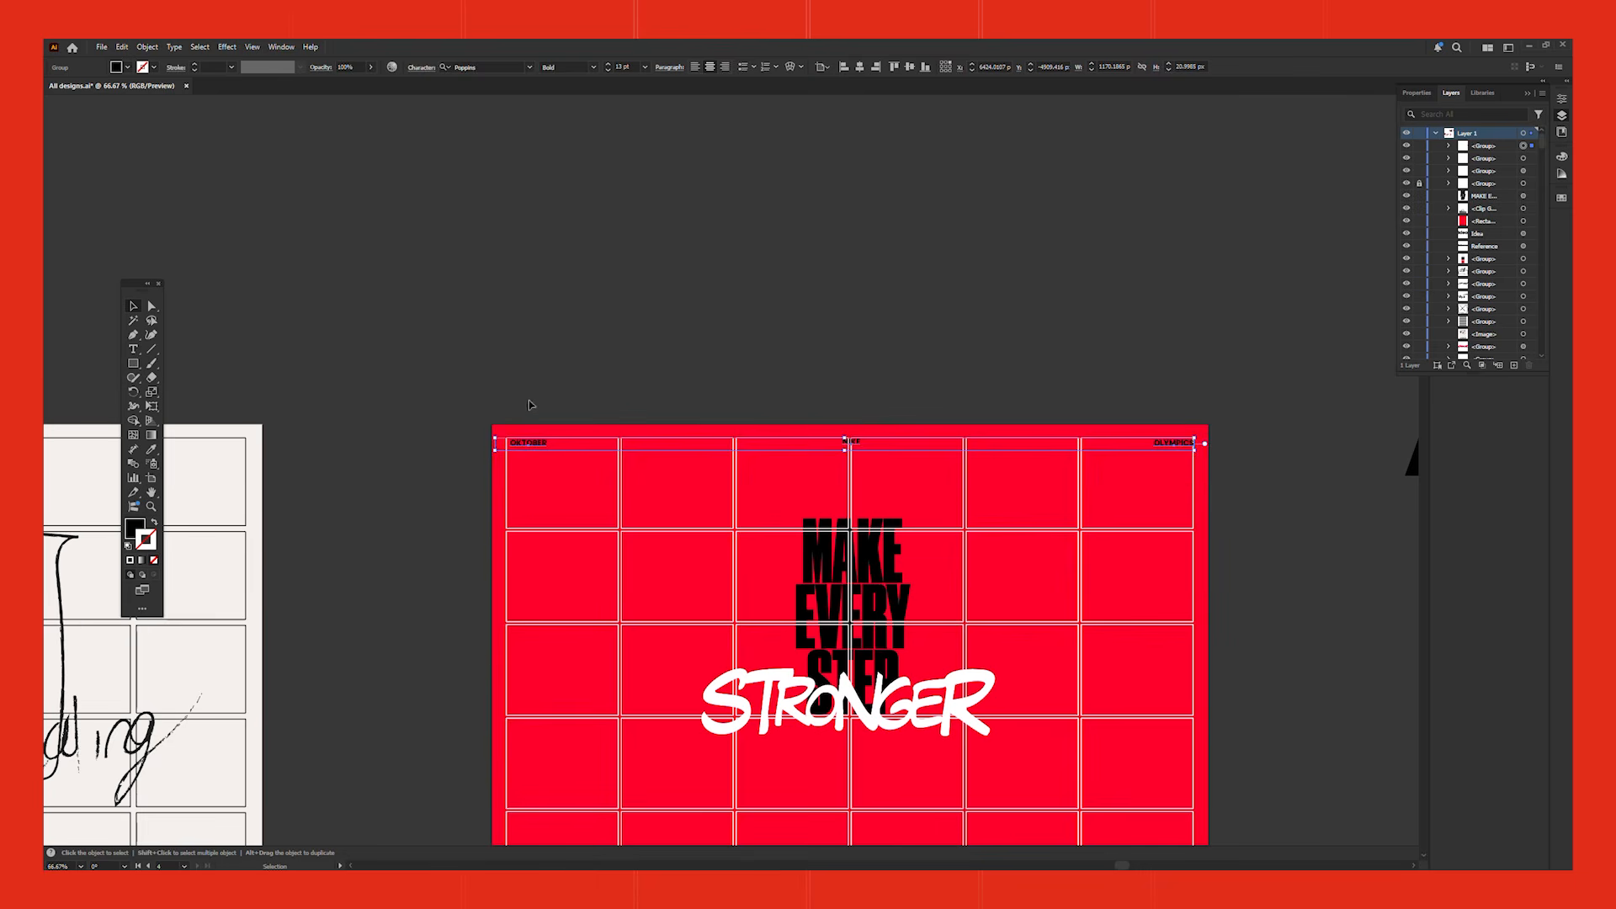
pyautogui.click(523, 446)
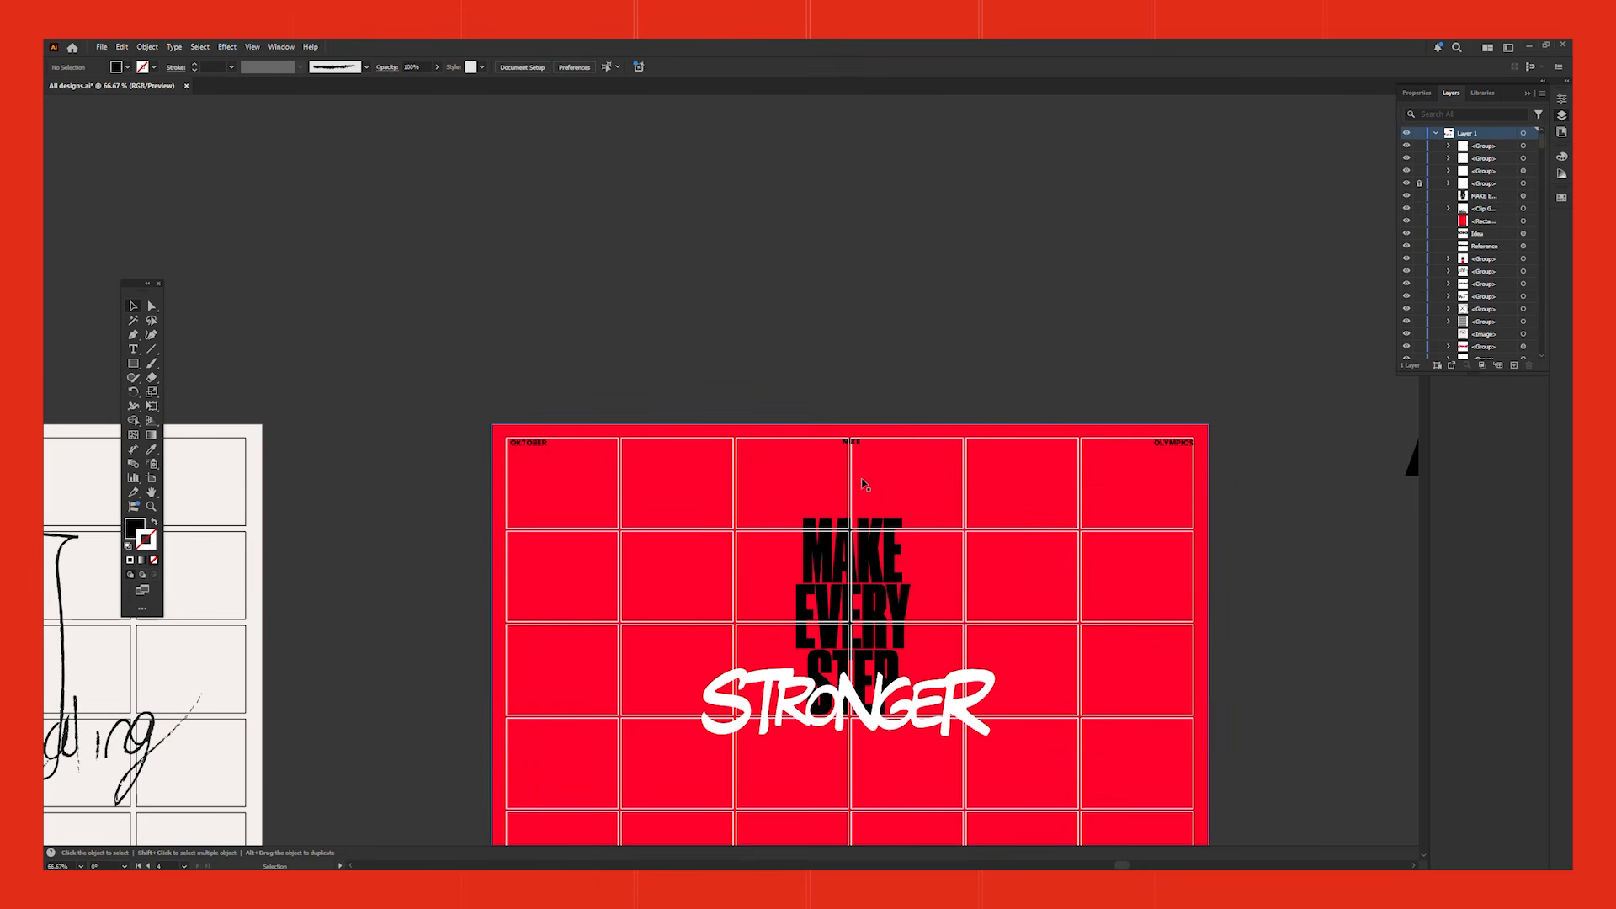
pyautogui.scroll(-2, 886, 269)
pyautogui.moveTo(1086, 532); pyautogui.dragTo(1083, 462)
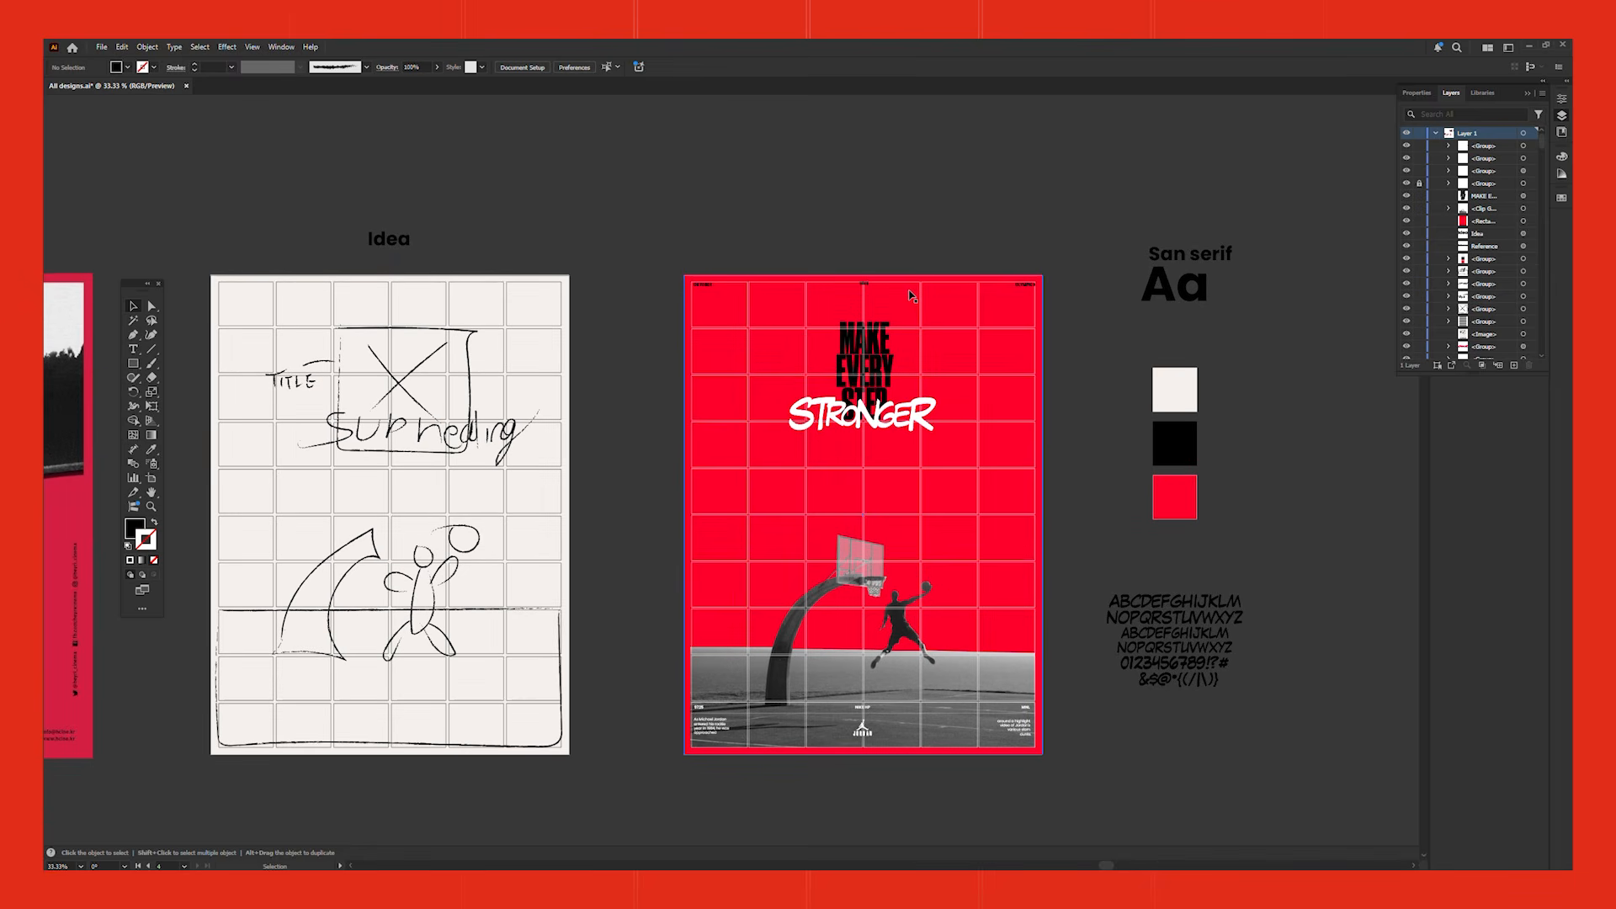
# Move the "Nike Training Built to power every lift, sprint." text and the Nike swoosh up beneath the STRONGER lettering.
pyautogui.scroll(1, 907, 467)
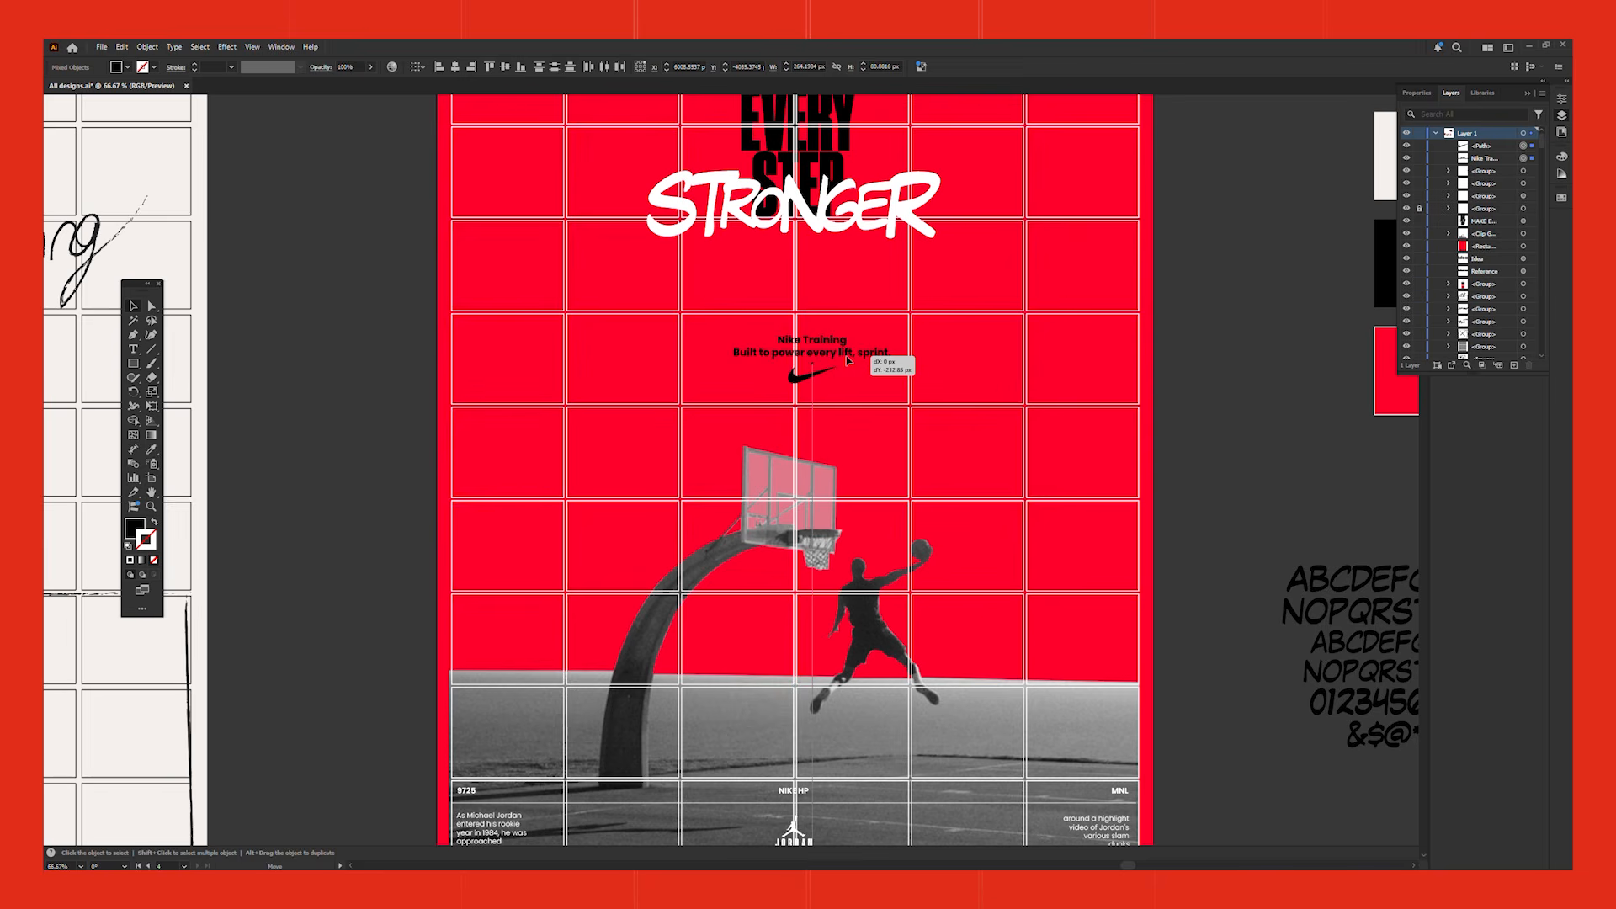
pyautogui.moveTo(847, 360); pyautogui.dragTo(848, 327)
pyautogui.hotkey('ctrl', '=')
pyautogui.hotkey('ctrl', '=')
pyautogui.hotkey('ctrl', '=')
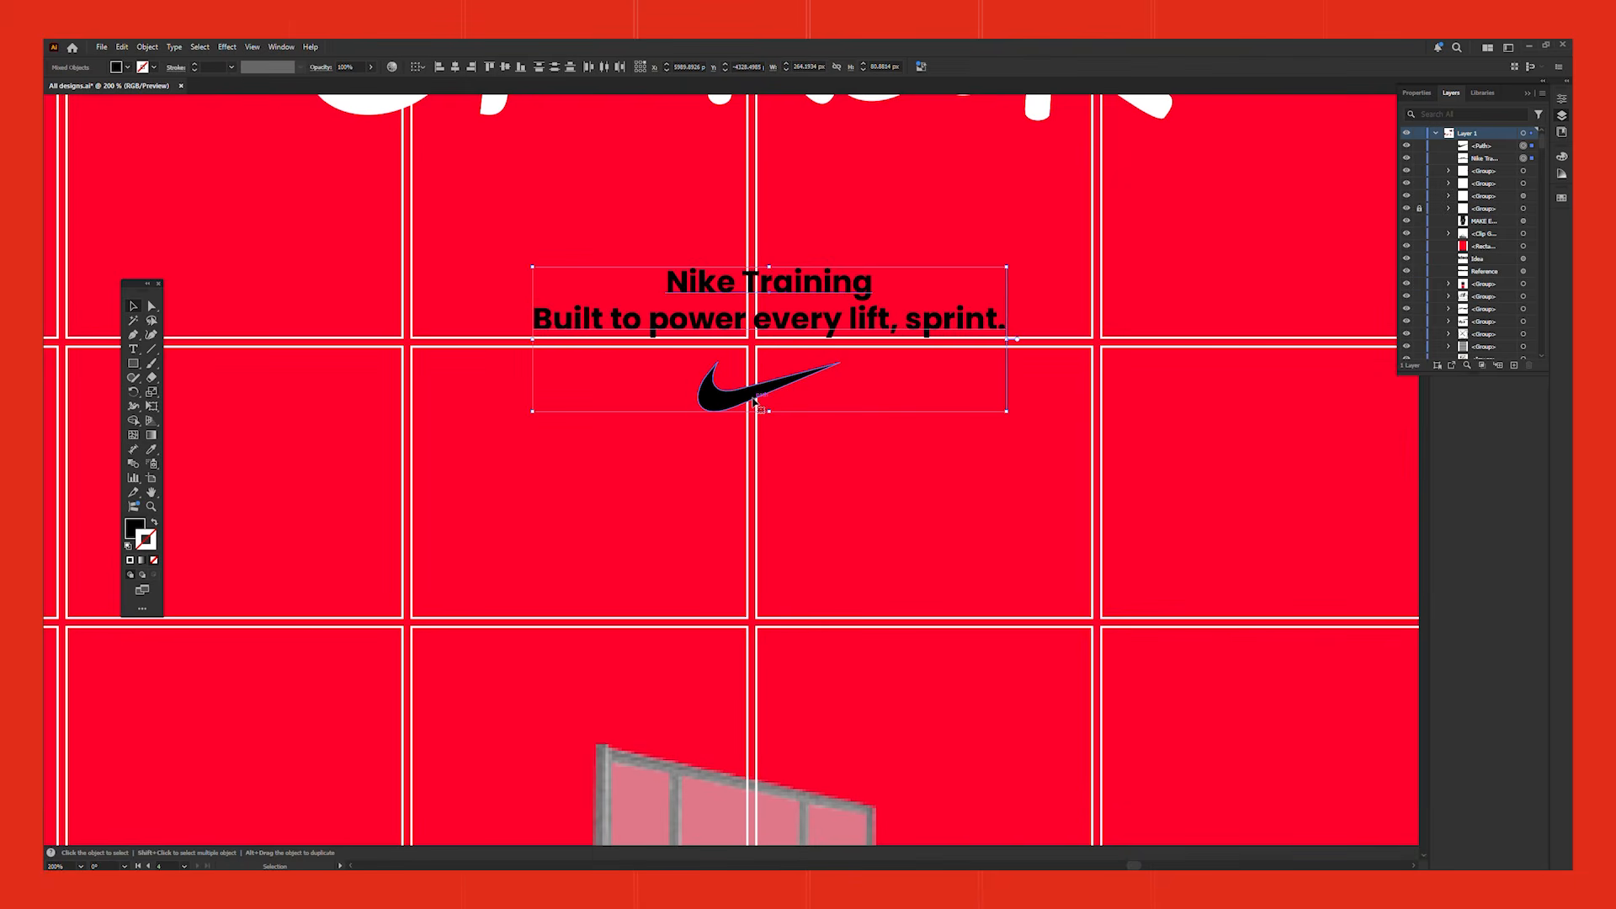
# Fine-tune the position of the Nike Training text and swoosh so they sit centred on the middle gridline.
pyautogui.click(754, 400)
pyautogui.scroll(1, 754, 399)
pyautogui.click(823, 369)
pyautogui.scroll(-1, 823, 369)
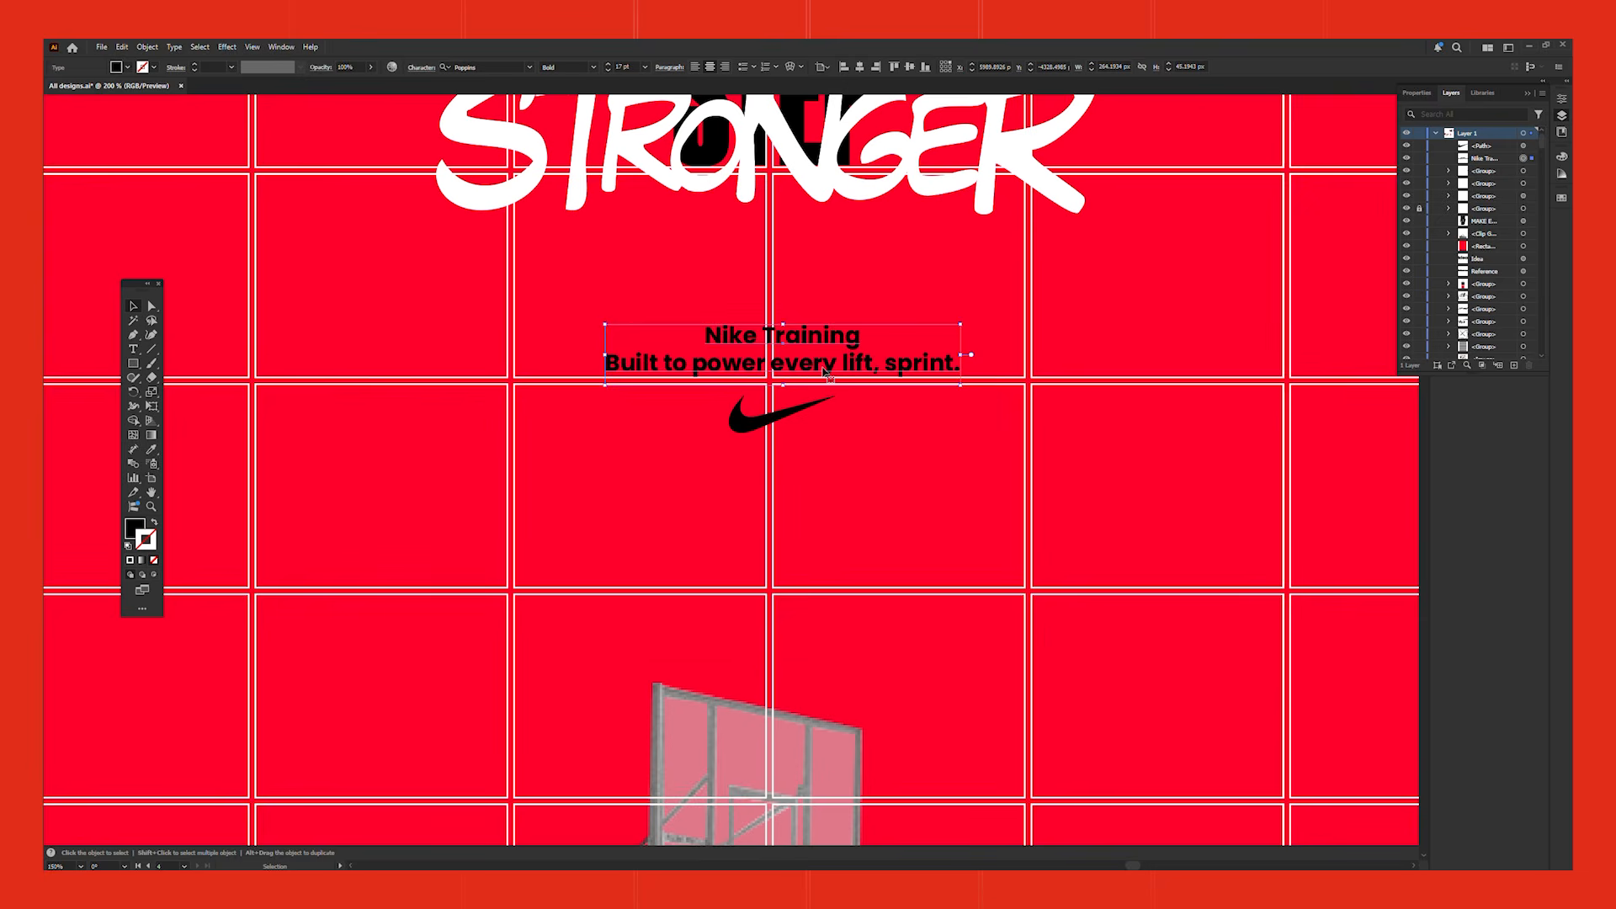
pyautogui.moveTo(824, 370); pyautogui.dragTo(821, 378)
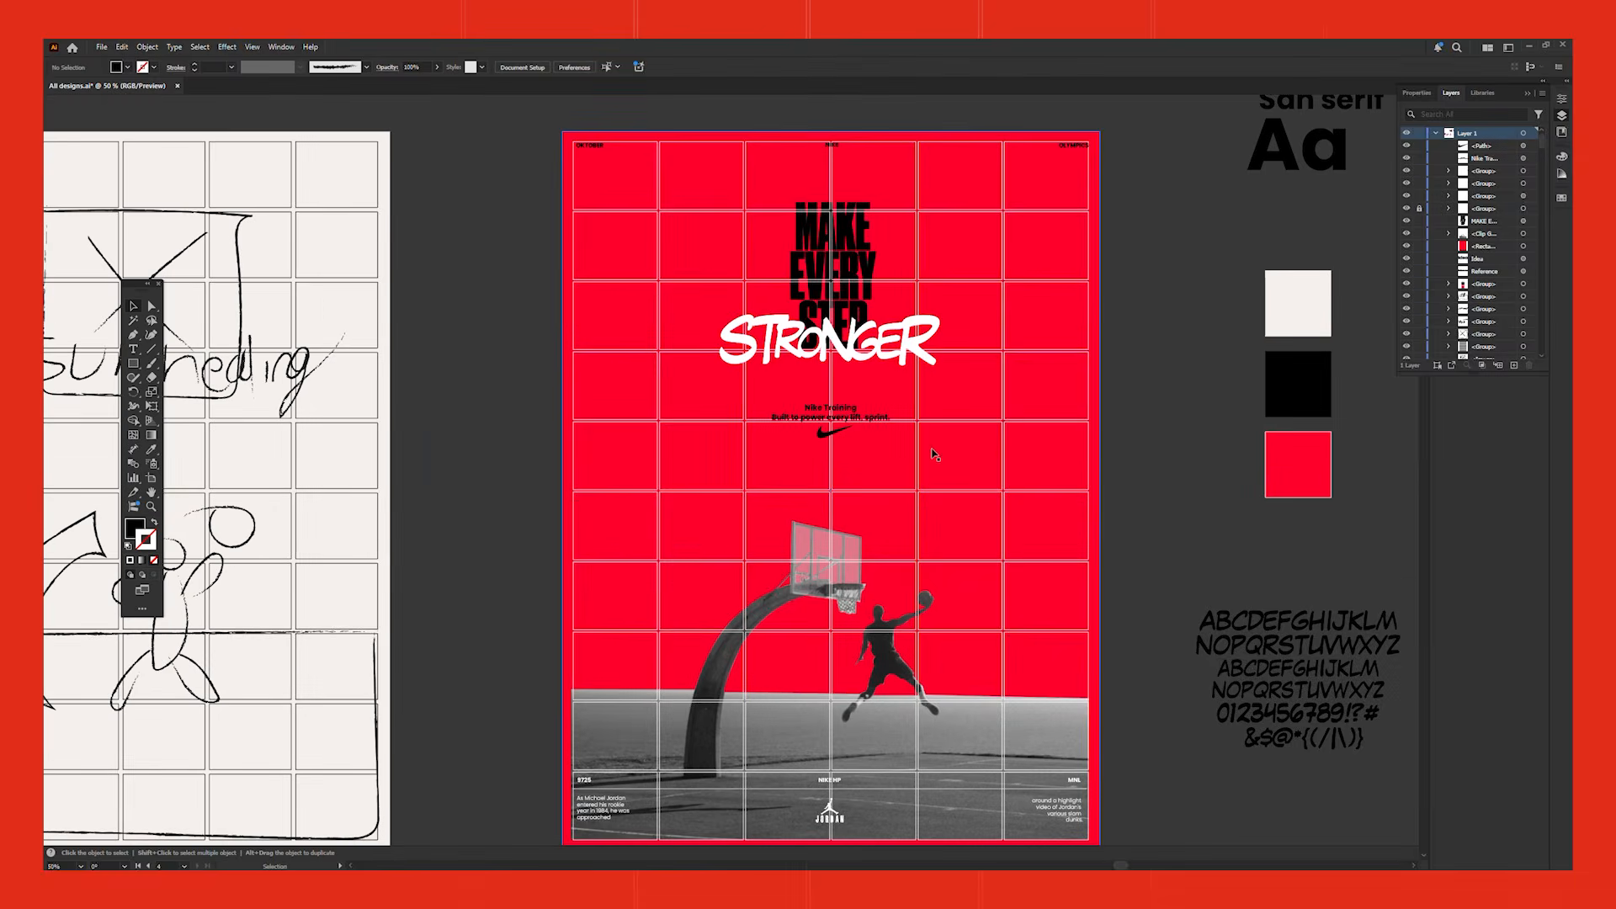
pyautogui.hotkey('ctrl', '+')
pyautogui.hotkey('ctrl', 'alt', '0')
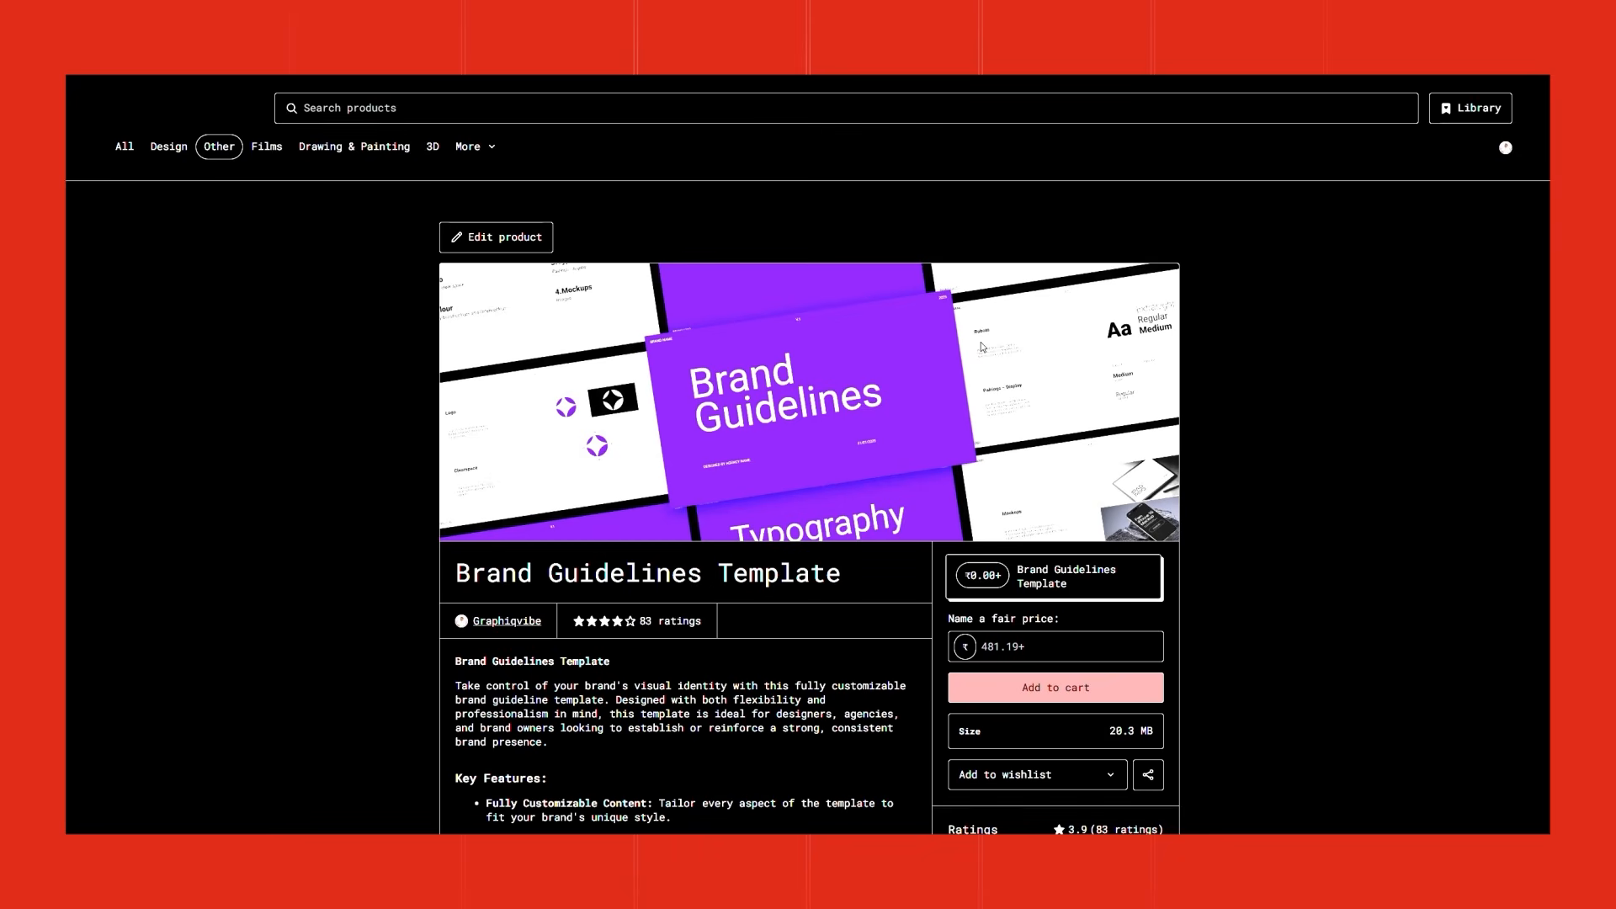
# Review the Brand Guidelines Template product page, including its key features, included contents and ratings.
pyautogui.scroll(-3, 1172, 656)
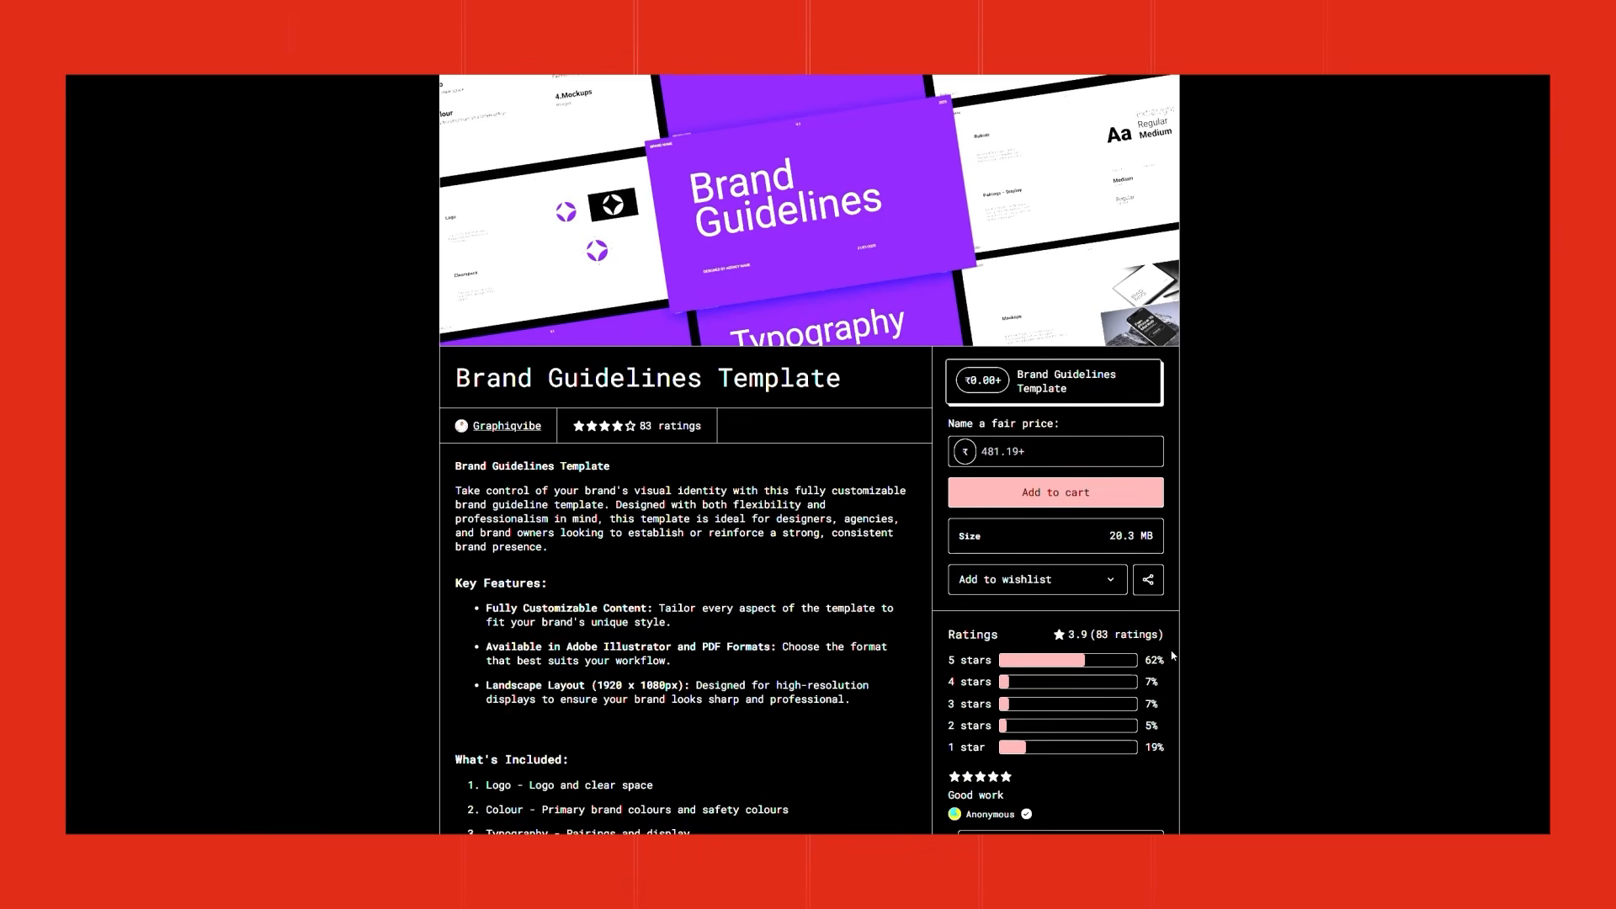
pyautogui.scroll(-2, 1172, 656)
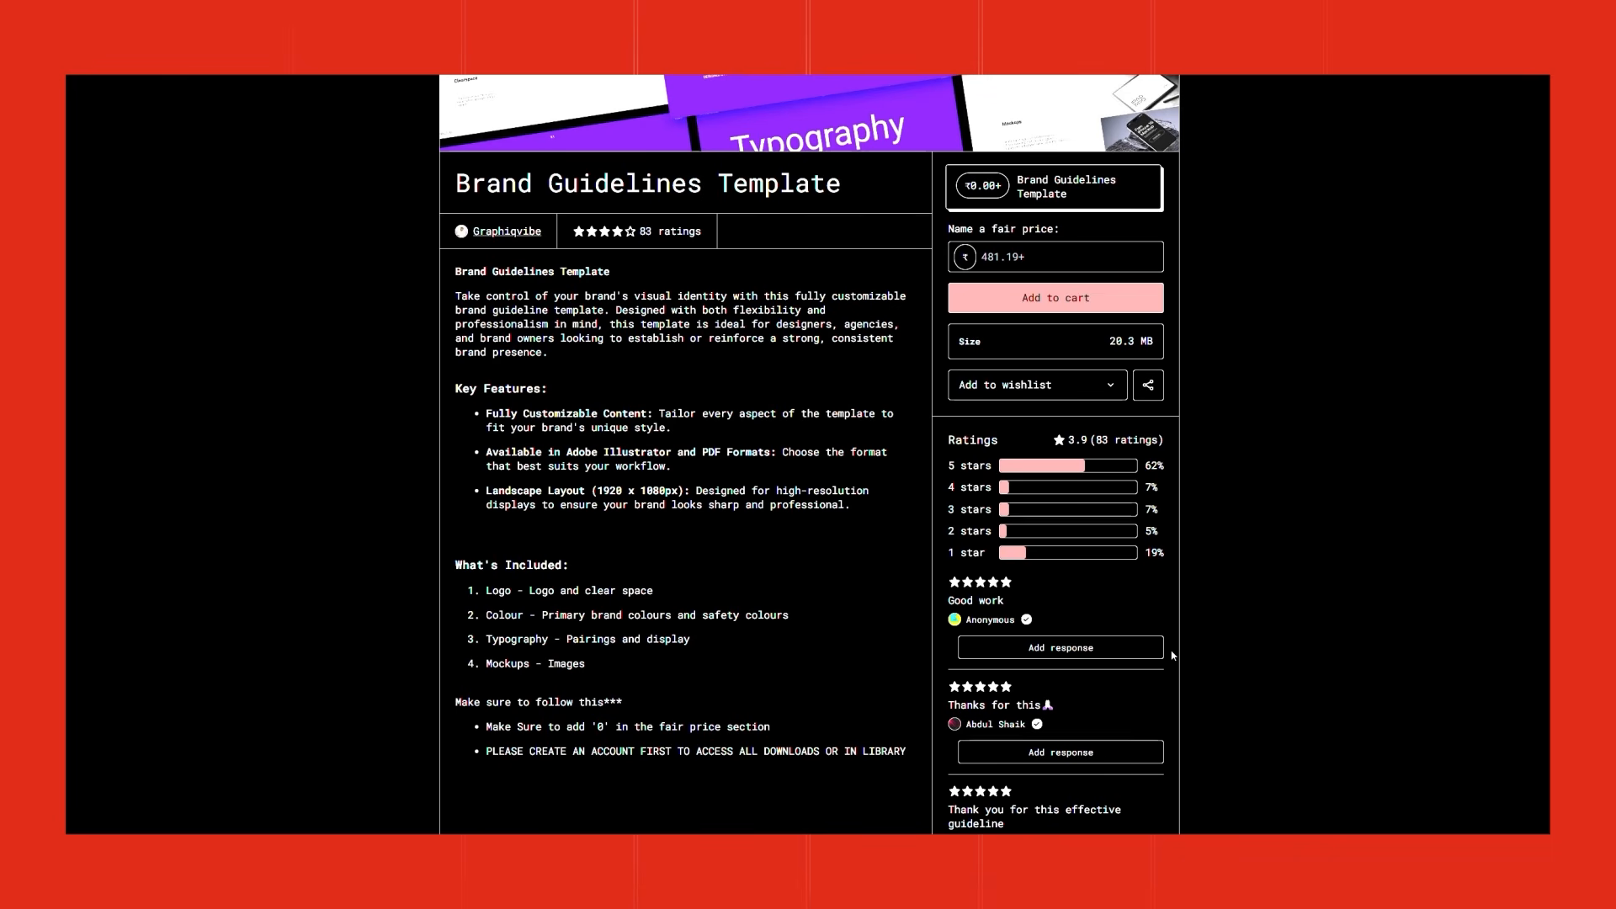